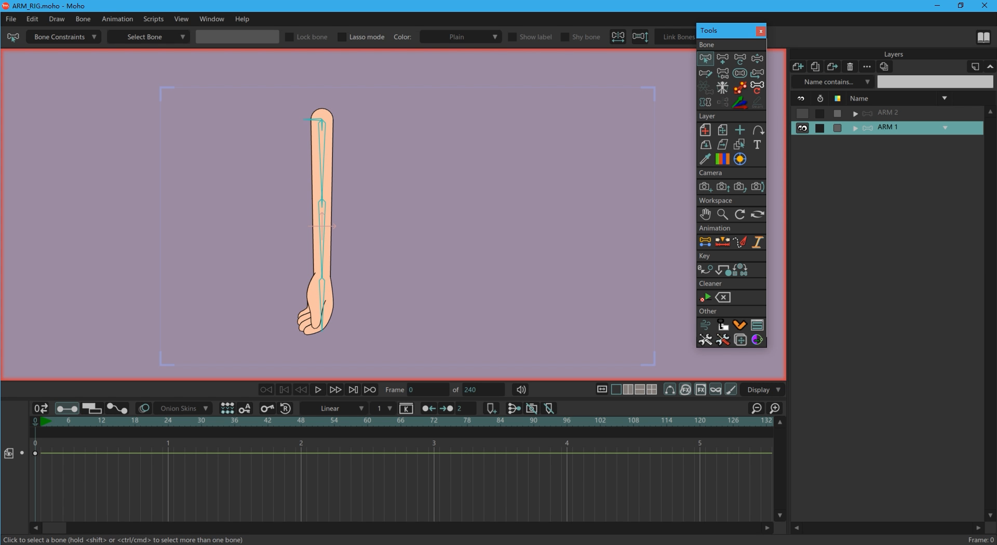
# - On frame 1, bend the ARM 1 rig into several poses by manipulating the hand bone with inverse kinematics
pyautogui.press('Right')
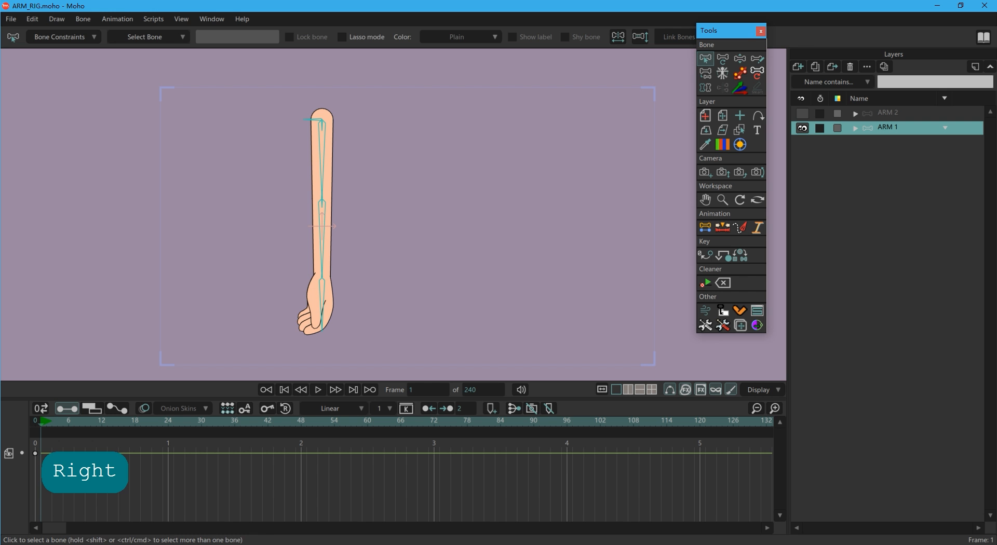
pyautogui.press('z')
pyautogui.moveTo(321, 327); pyautogui.dragTo(299, 280)
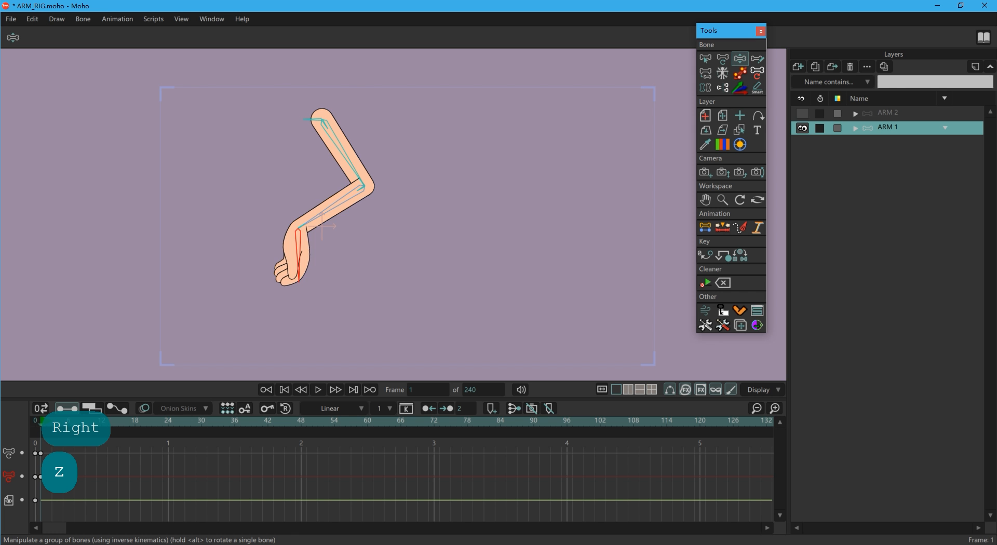
pyautogui.moveTo(299, 280); pyautogui.dragTo(259, 235)
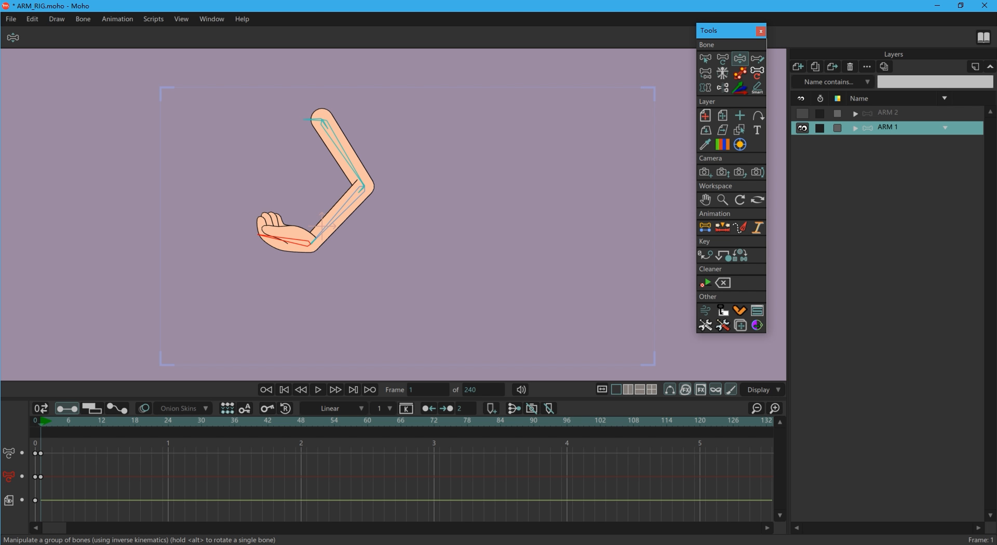
pyautogui.moveTo(260, 235); pyautogui.dragTo(296, 270)
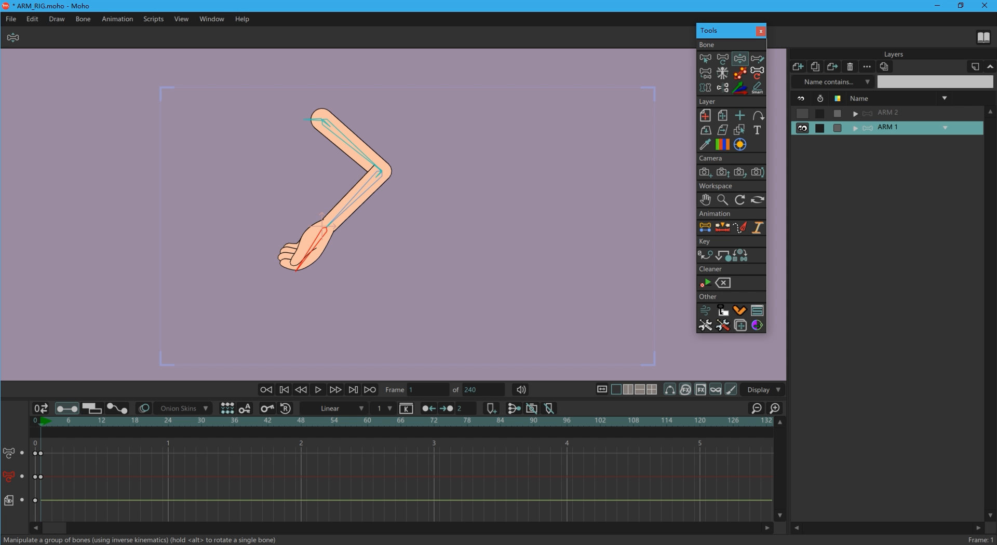
pyautogui.moveTo(322, 217)
pyautogui.mouseDown()
pyautogui.moveTo(314, 231)
pyautogui.moveTo(329, 222)
pyautogui.moveTo(322, 226)
pyautogui.mouseUp()
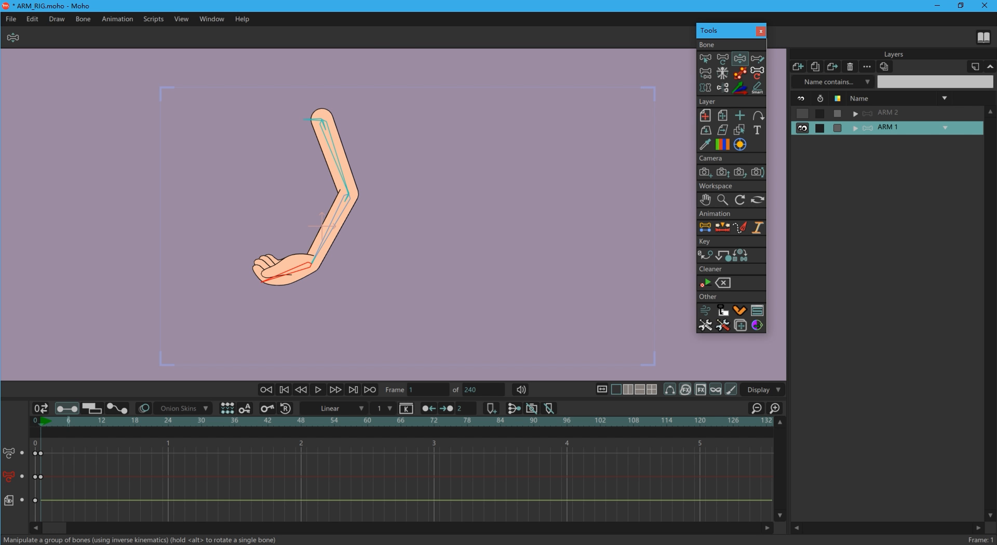
# - Return the timeline to frame 0 and clear the keyframe selection
pyautogui.moveTo(26, 440); pyautogui.dragTo(66, 504)
pyautogui.press('Left')
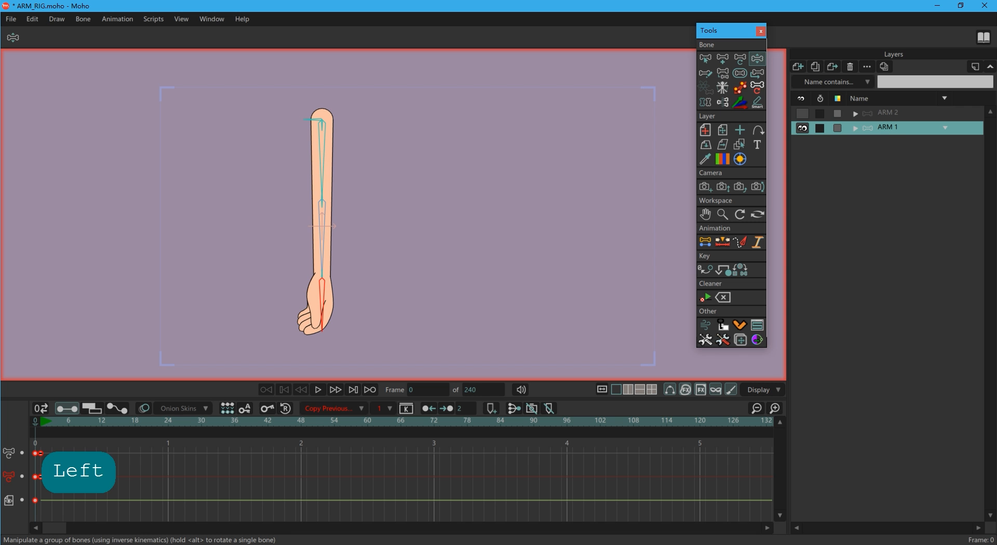
pyautogui.press('Escape')
# - Expand ARM 1, hide HAND, R FOREARM and R ARM, and select JOINT to examine its circles
pyautogui.click(855, 128)
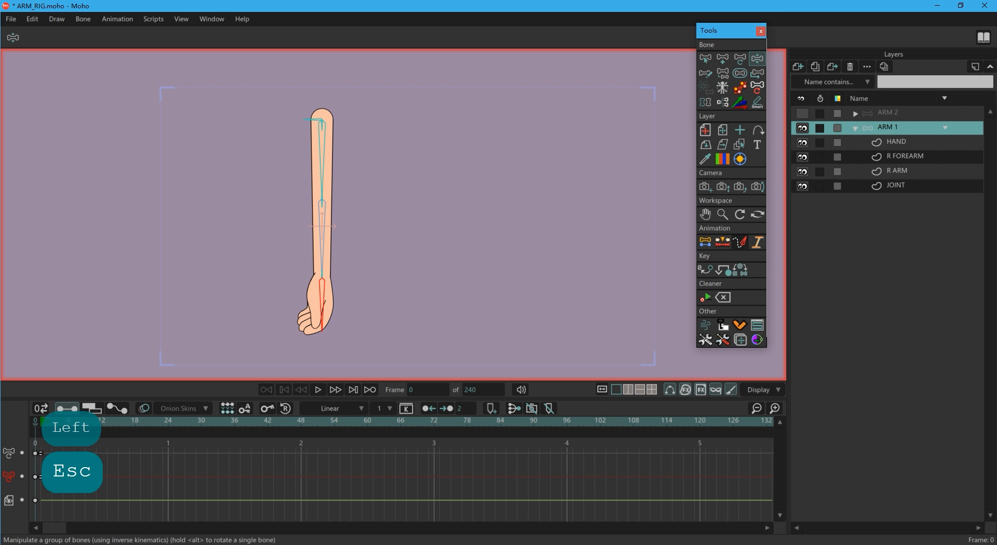
pyautogui.click(802, 142)
pyautogui.click(802, 157)
pyautogui.click(802, 171)
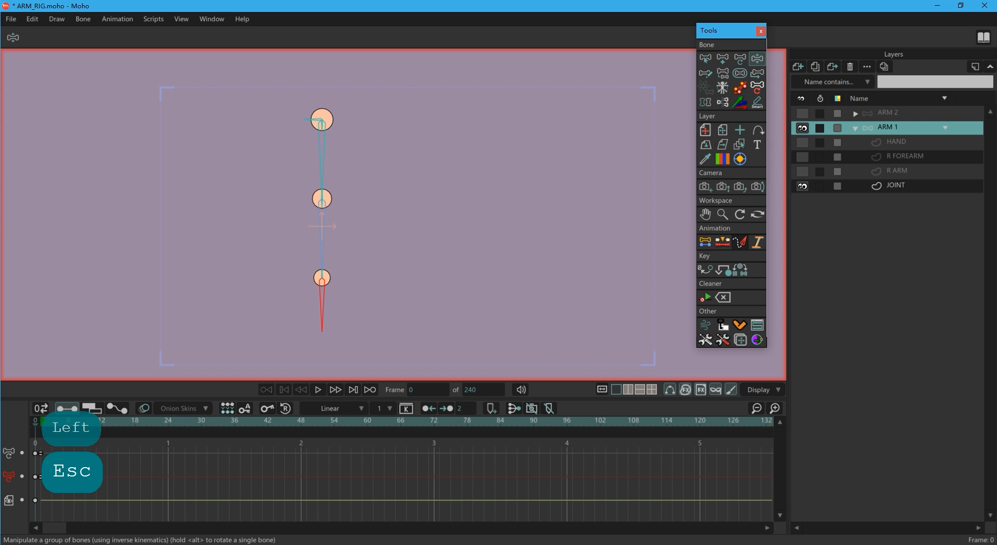
pyautogui.click(895, 185)
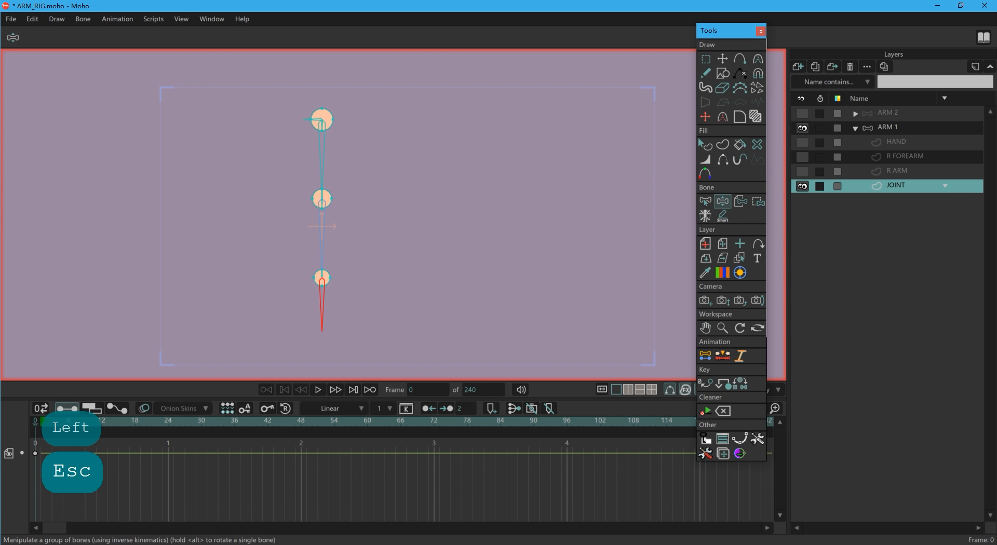
pyautogui.click(888, 127)
pyautogui.click(896, 185)
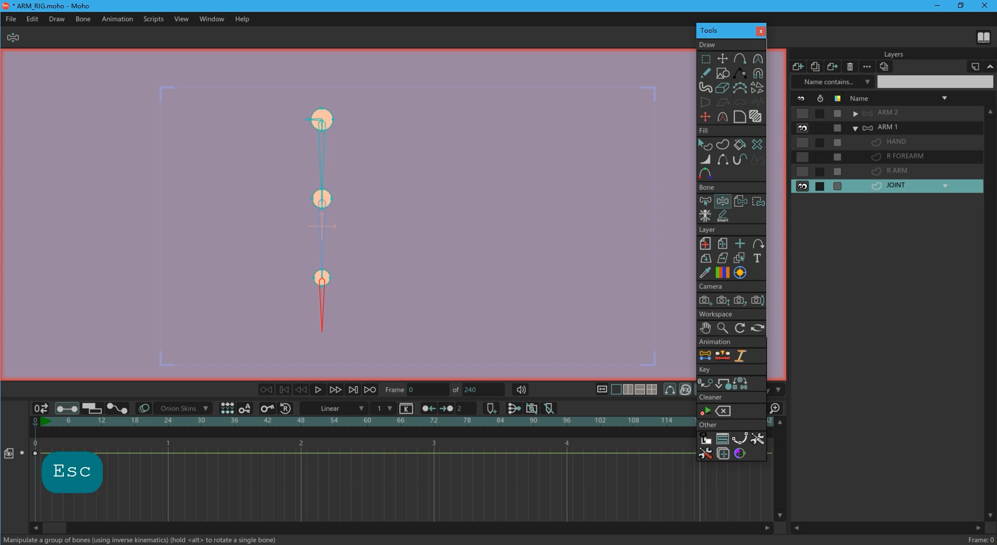
# - Examine the R ARM and R FOREARM shapes of ARM 1 with the JOINT layer hidden
pyautogui.click(897, 170)
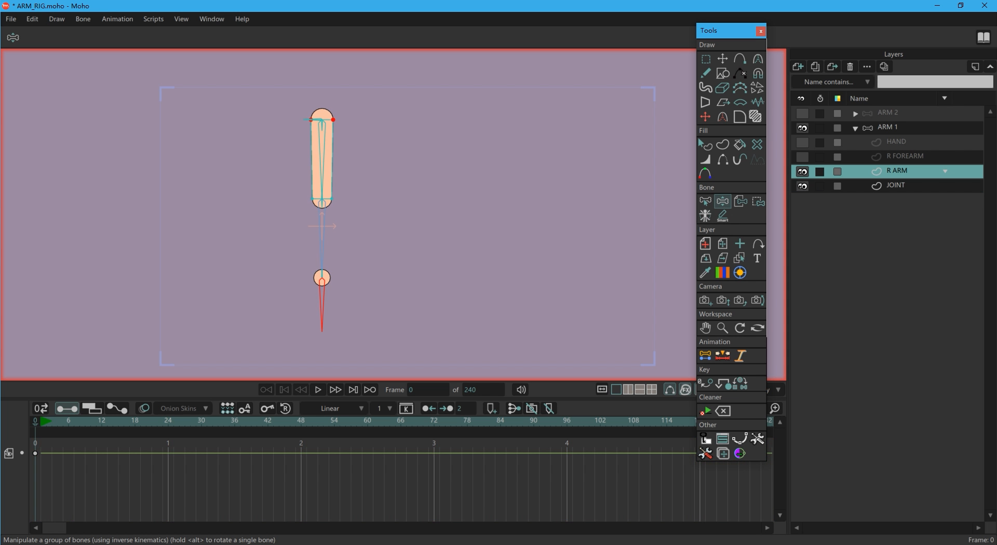
pyautogui.click(802, 186)
pyautogui.click(802, 156)
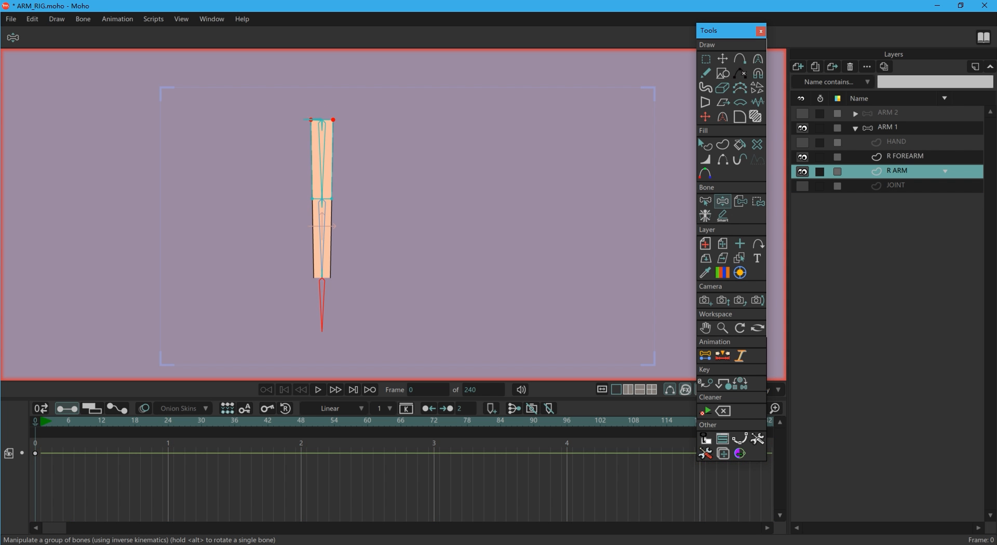
pyautogui.click(802, 171)
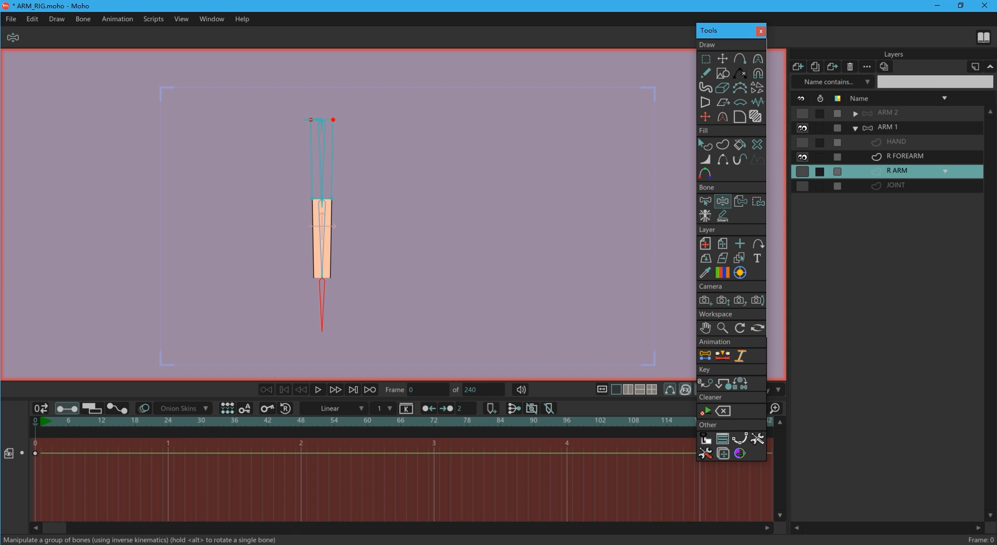
# - Make the HAND, R ARM and JOINT layers of ARM 1 visible, then collapse the ARM 1 group
pyautogui.click(897, 142)
pyautogui.click(802, 142)
pyautogui.click(802, 172)
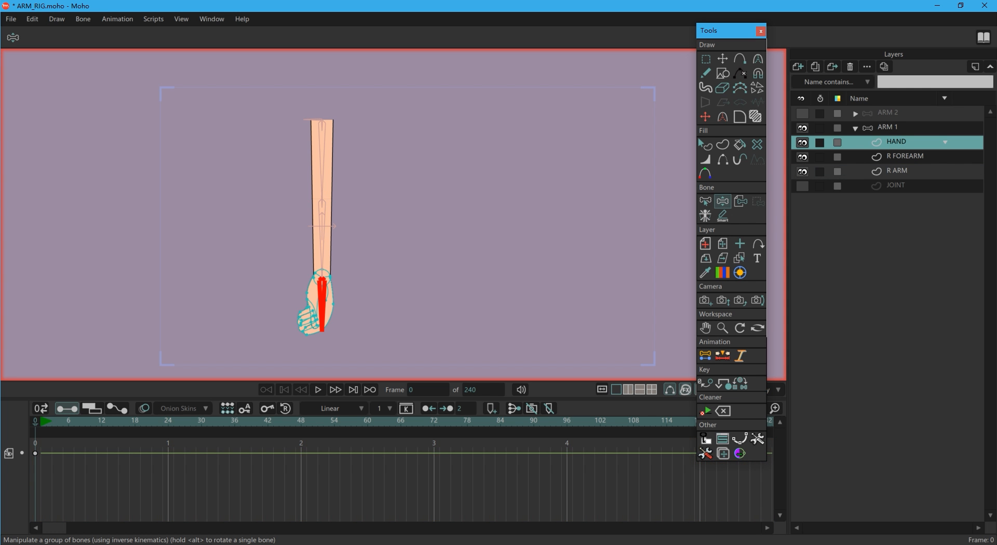
pyautogui.click(802, 186)
pyautogui.click(888, 127)
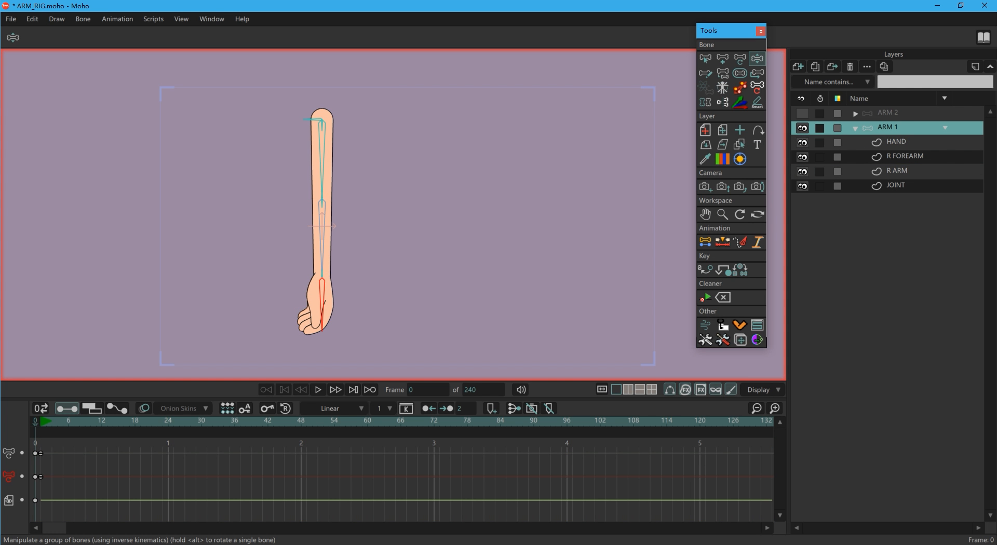
pyautogui.click(855, 128)
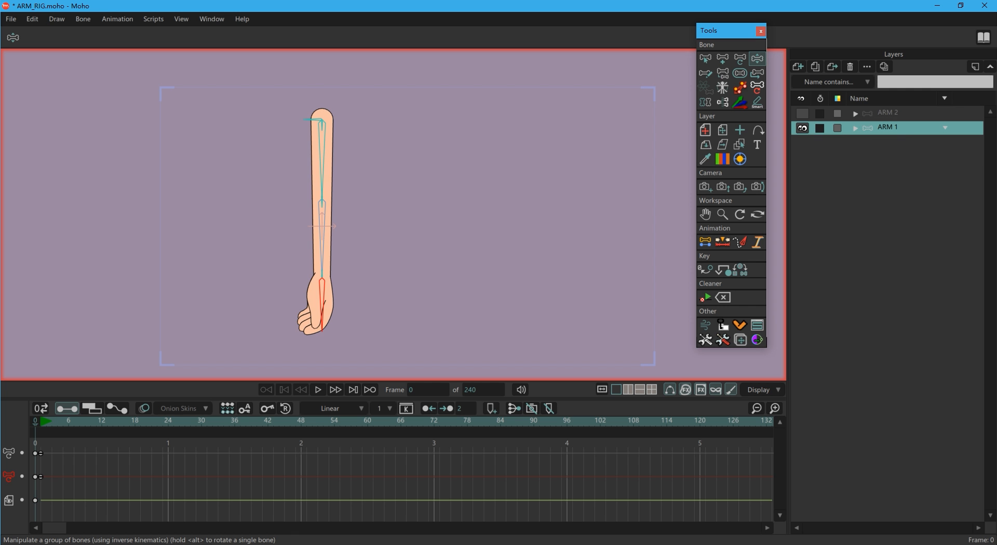
# - Hide the ARM 1 layer, then show and select ARM 2
pyautogui.click(802, 127)
pyautogui.click(802, 113)
pyautogui.click(888, 112)
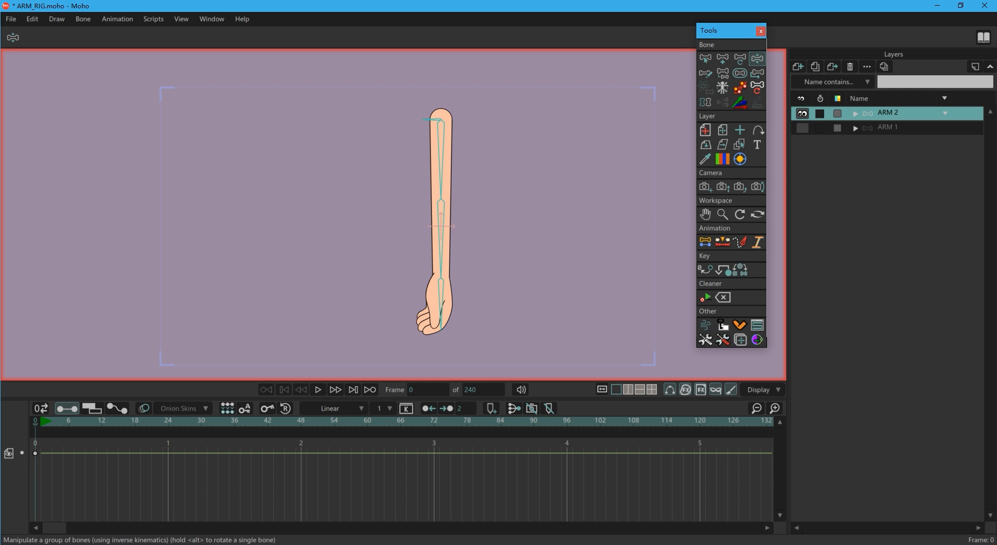
# - Expand ARM 2, select its JOINT layer, and hide R ARM, R FOREARM and HAND to isolate the joint circles
pyautogui.click(855, 113)
pyautogui.click(895, 185)
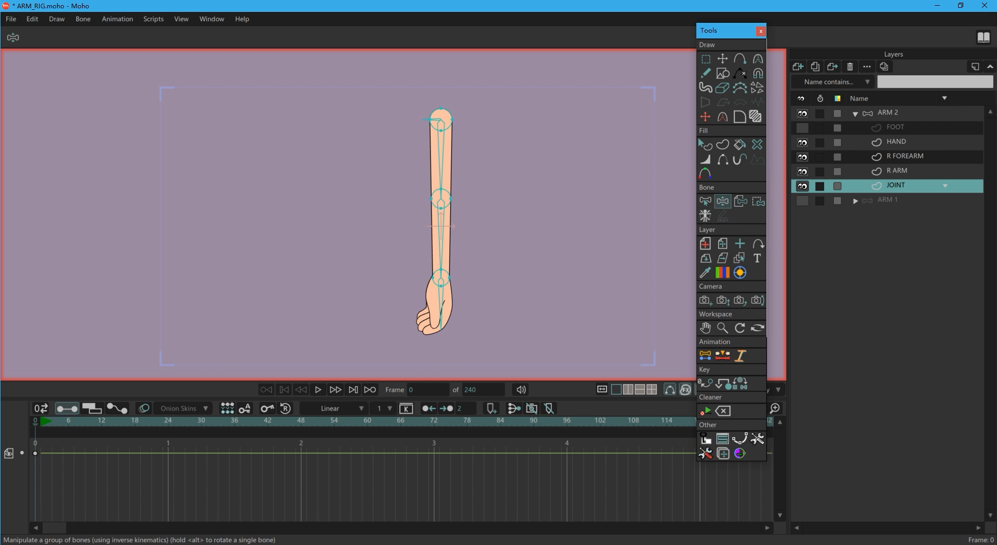
pyautogui.click(802, 172)
pyautogui.click(802, 157)
pyautogui.click(802, 142)
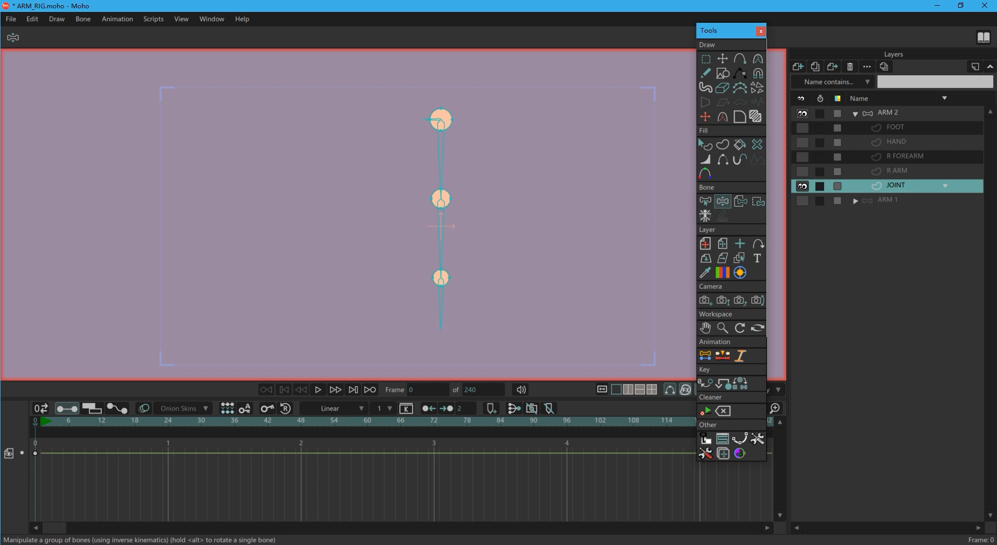
# - Select and show ARM 2's R ARM layer, and hide JOINT to isolate the upper arm
pyautogui.click(898, 171)
pyautogui.click(802, 171)
pyautogui.click(802, 186)
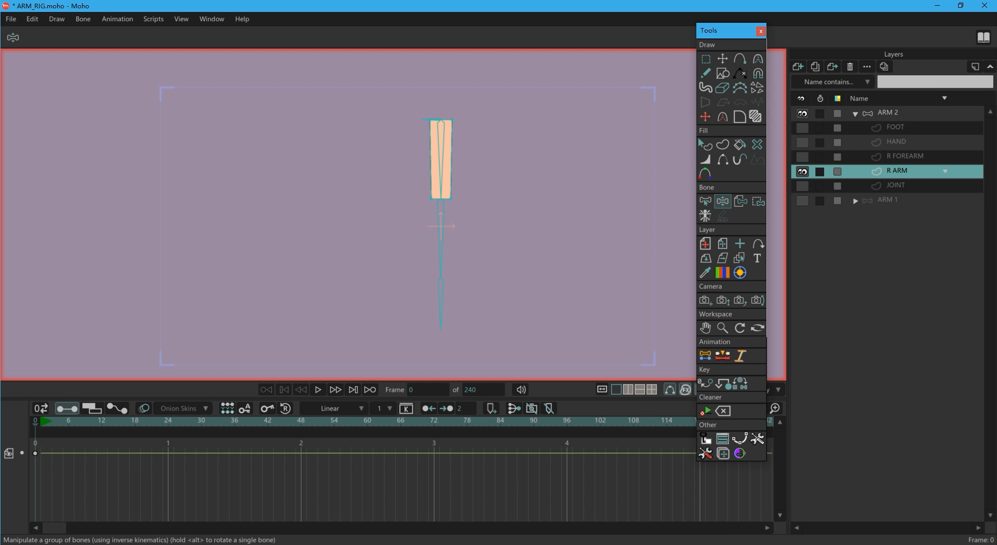
# - Toggle the visibility of R ARM, R FOREARM and HAND in ARM 2 to examine each shape
pyautogui.click(802, 171)
pyautogui.click(802, 157)
pyautogui.click(802, 157)
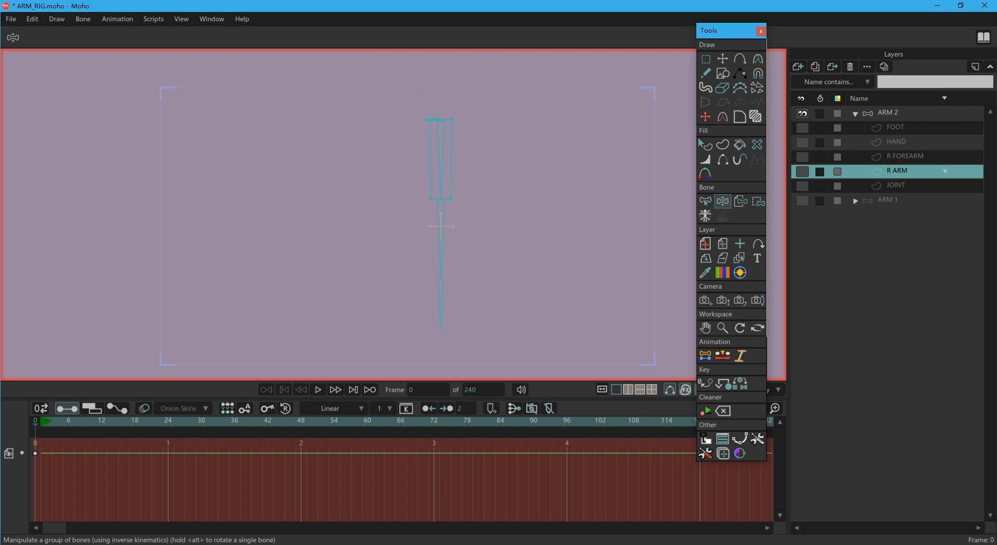
pyautogui.click(802, 142)
pyautogui.click(802, 143)
pyautogui.click(802, 172)
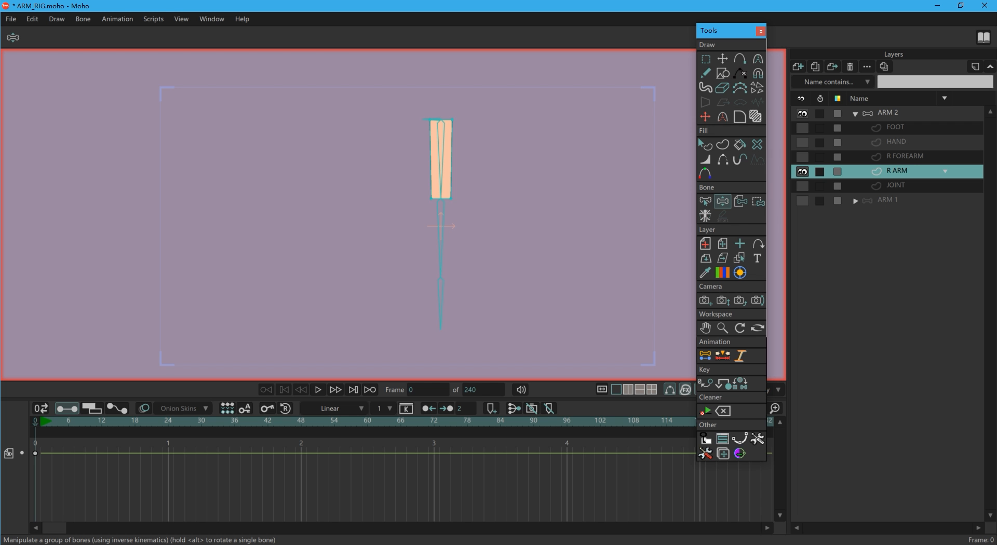
# - Create a curver warp layer from R ARM and select both of its points
pyautogui.hotkey('alt', 'd')
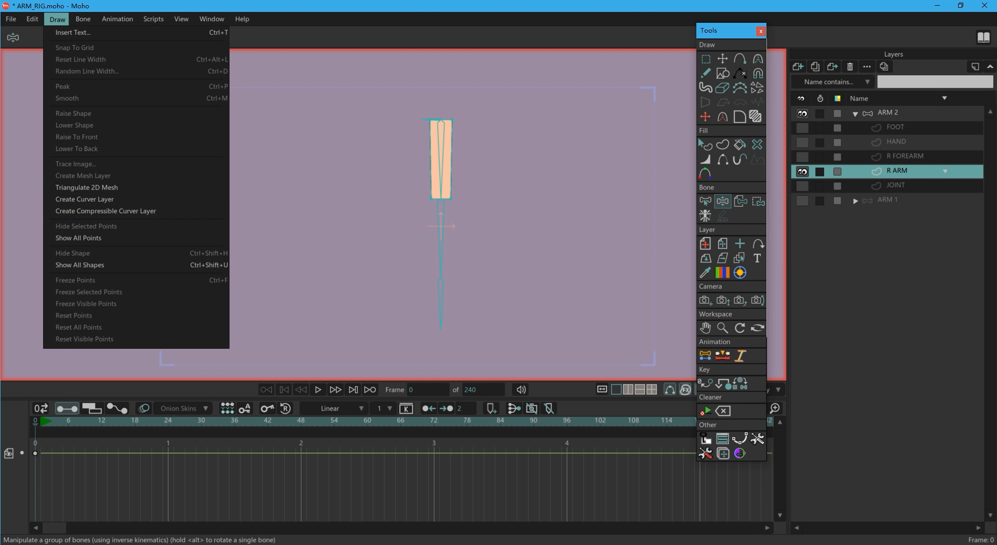
pyautogui.press('Escape')
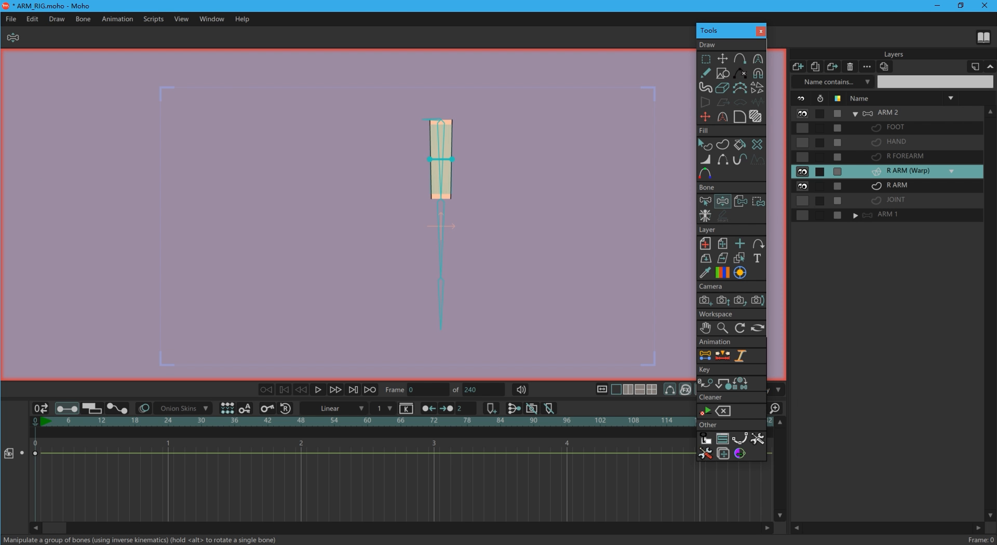
pyautogui.press('g')
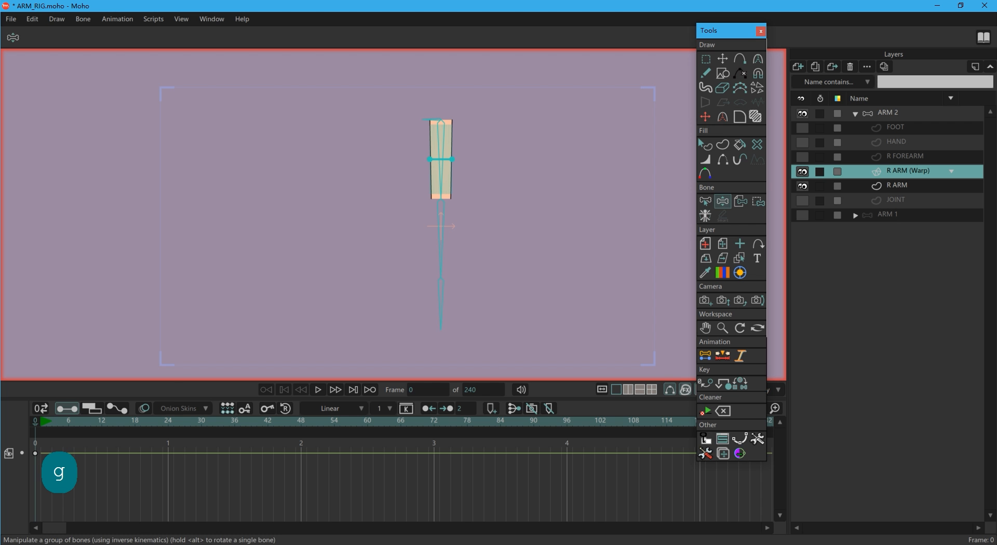
pyautogui.moveTo(401, 150); pyautogui.dragTo(478, 166)
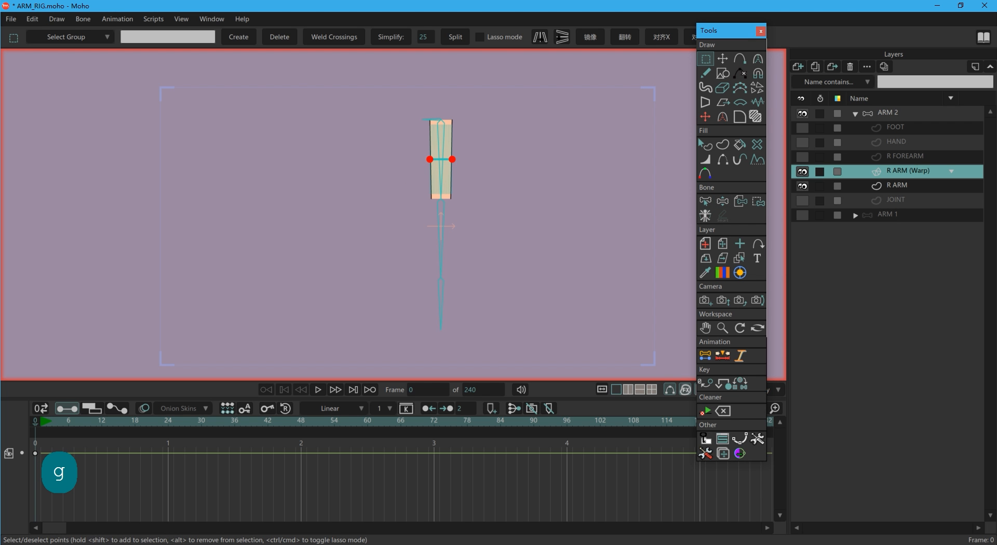
# - With the point coordinate tool, pick up the wrist circle's centre from JOINT as the second target, and reselect R ARM (Warp)
pyautogui.press('Escape')
pyautogui.hotkey('shift', '2')
pyautogui.press('Escape')
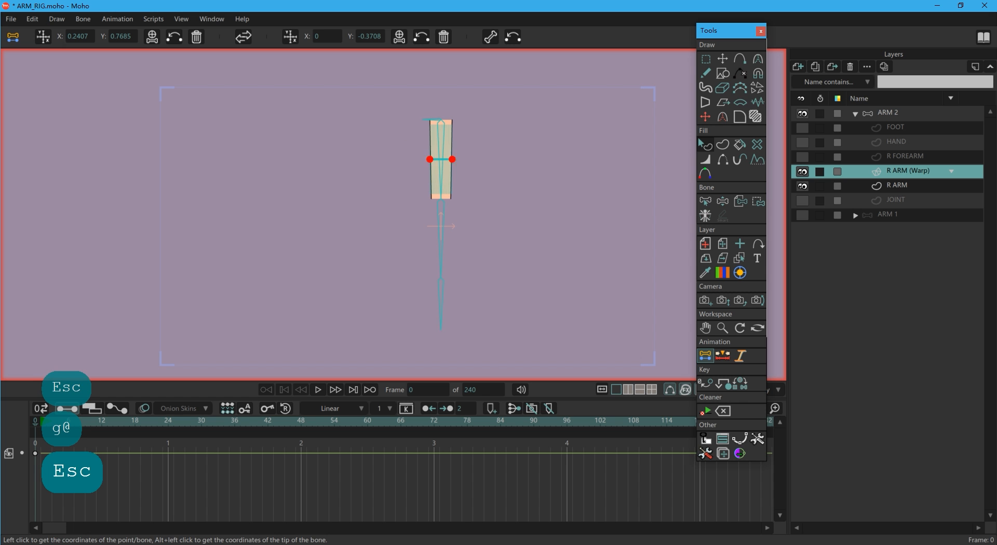
pyautogui.moveTo(408, 140); pyautogui.dragTo(472, 180)
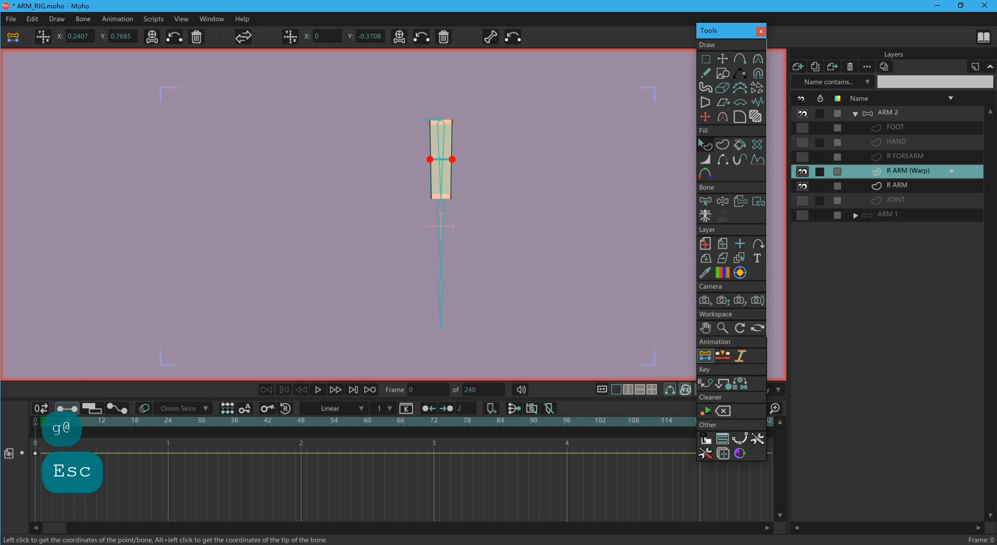
pyautogui.click(895, 200)
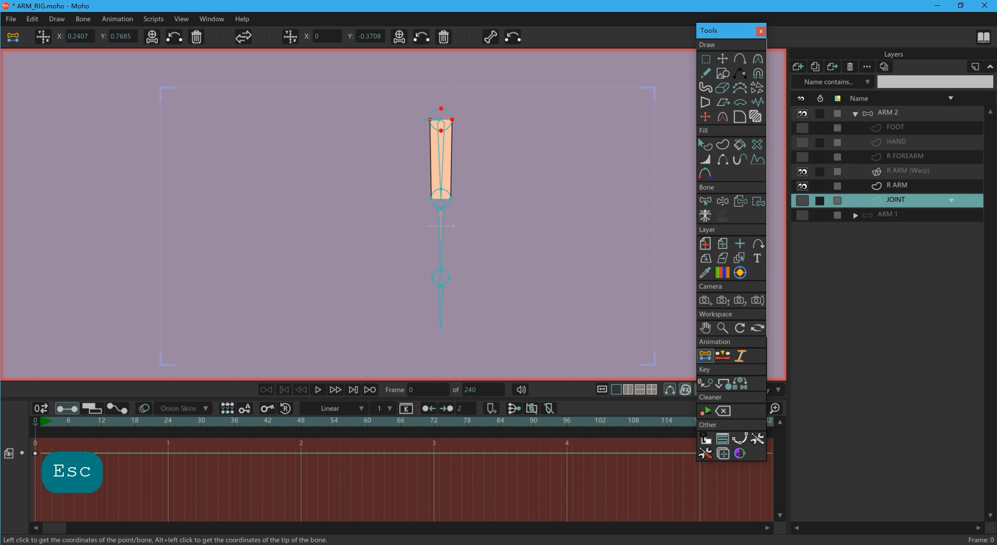
pyautogui.click(440, 278)
pyautogui.click(908, 171)
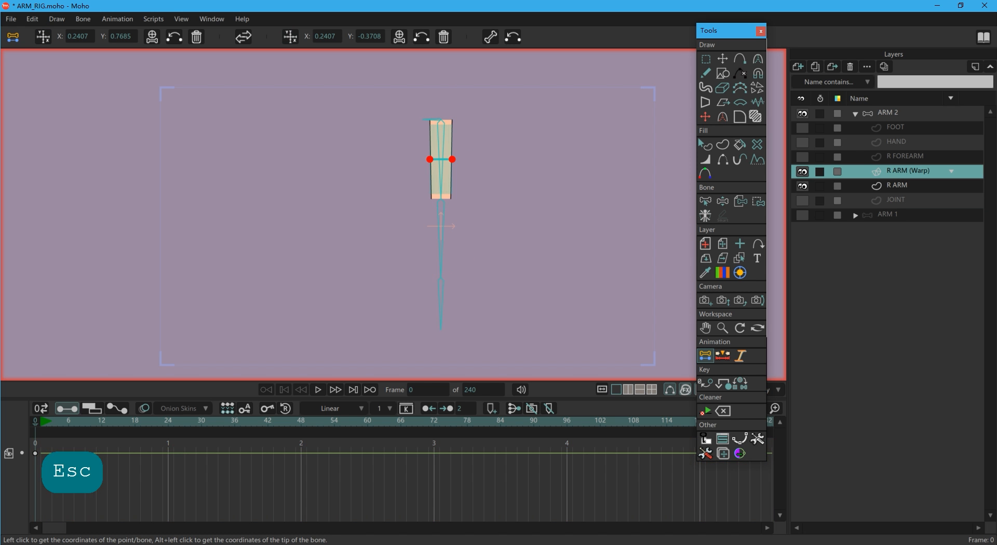
# - Move one R ARM (Warp) point to X 0.2407, Y 0.7685 and the other to X 0.2407, Y -0.3708
pyautogui.click(452, 160)
pyautogui.click(174, 37)
pyautogui.click(430, 159)
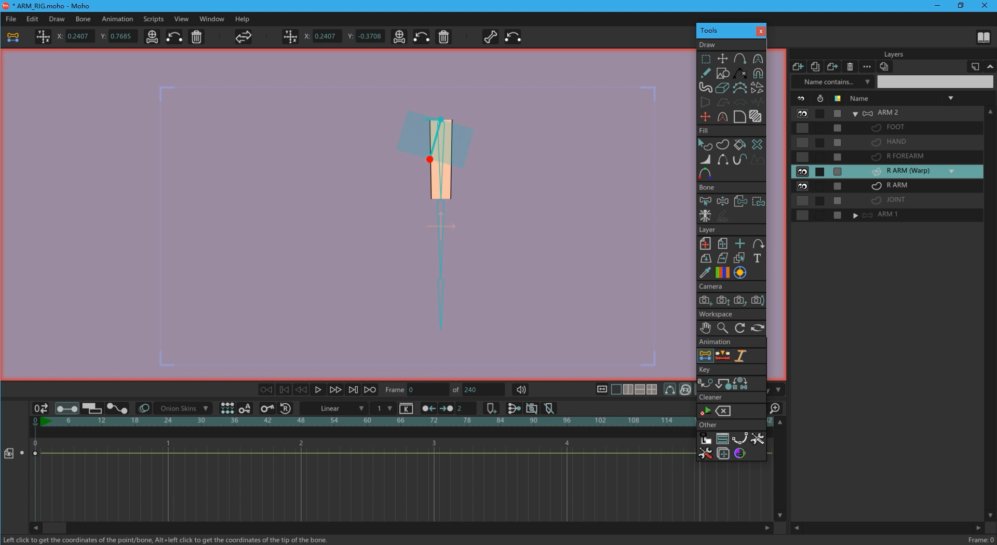
pyautogui.click(421, 37)
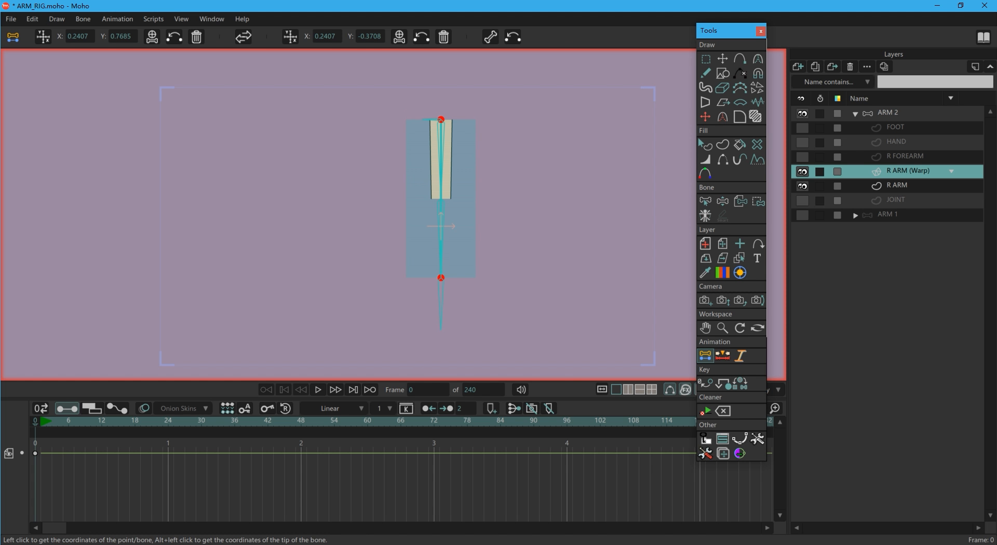
# - Split the R ARM (Warp) curve between its two end points and select the new middle point
pyautogui.press('g')
pyautogui.click(456, 36)
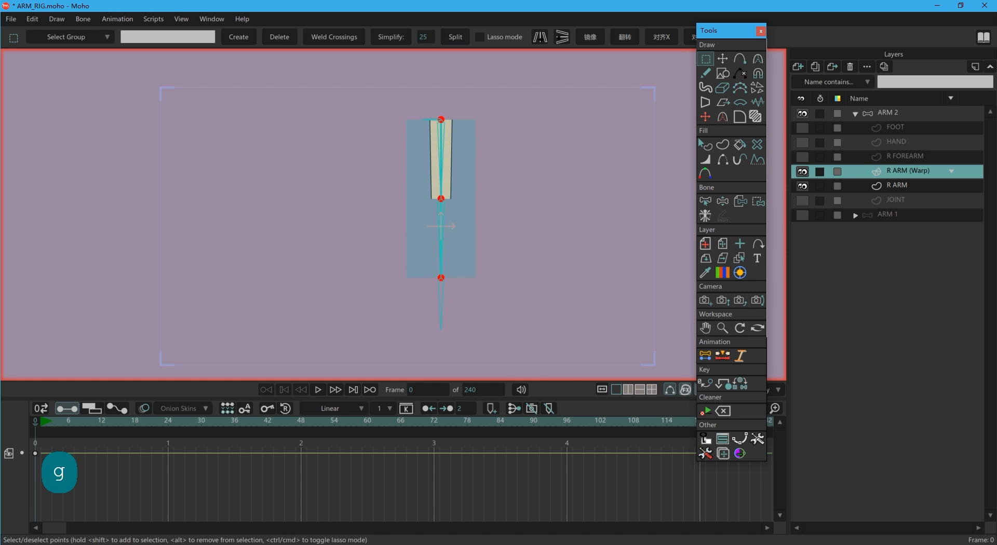
pyautogui.click(441, 198)
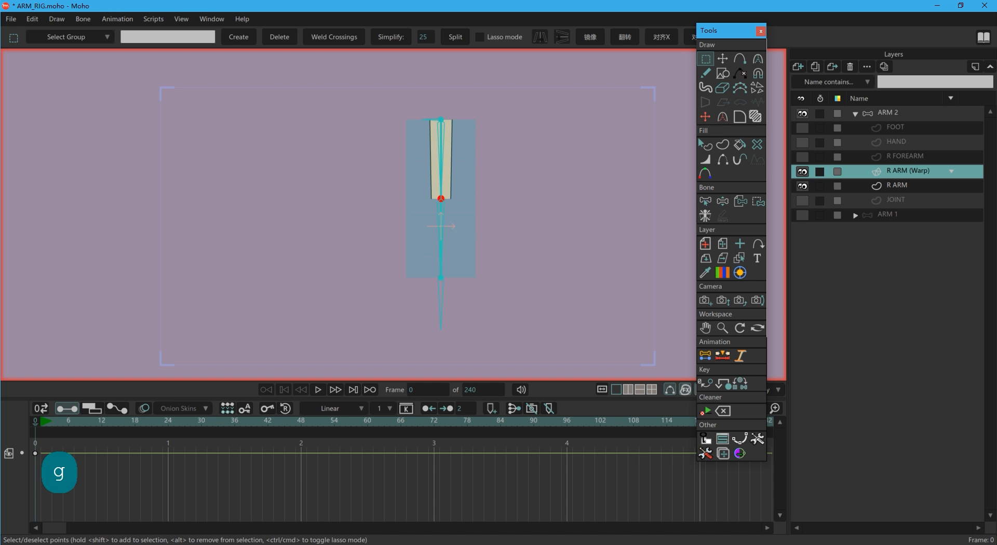
# - Pick up the elbow circle's centre from JOINT and move the middle R ARM (Warp) point to X 0.2407, Y 0.1988
pyautogui.click(896, 200)
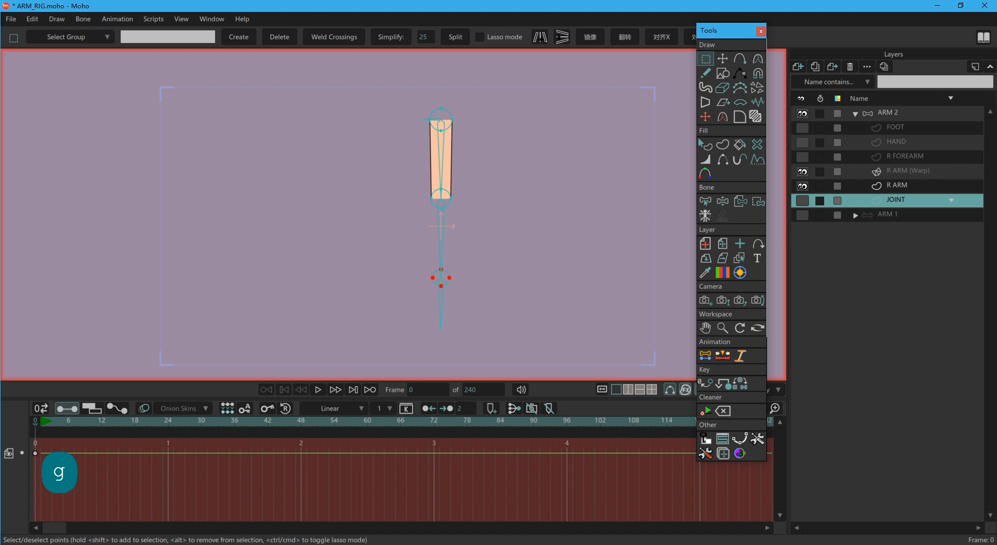
pyautogui.moveTo(419, 176); pyautogui.dragTo(462, 218)
pyautogui.hotkey('shift', '2')
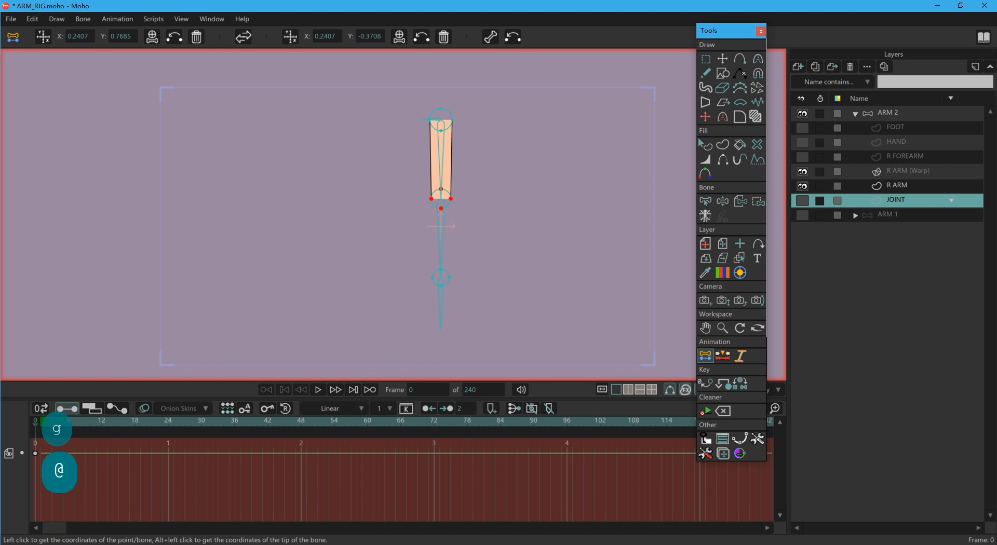
pyautogui.click(908, 171)
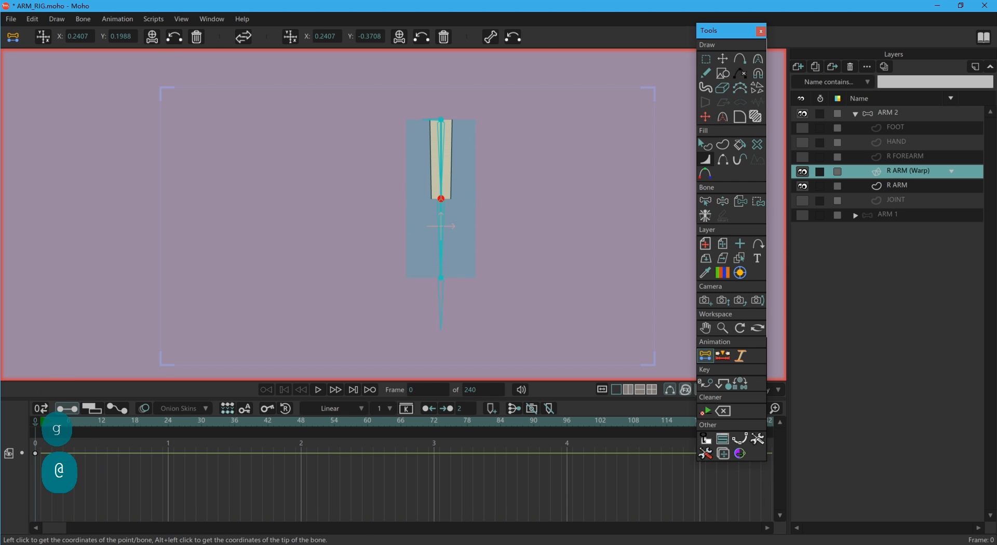
pyautogui.press('Escape')
# - Select all three R ARM (Warp) points and give them a smooth curvature of 0.30
pyautogui.press('g')
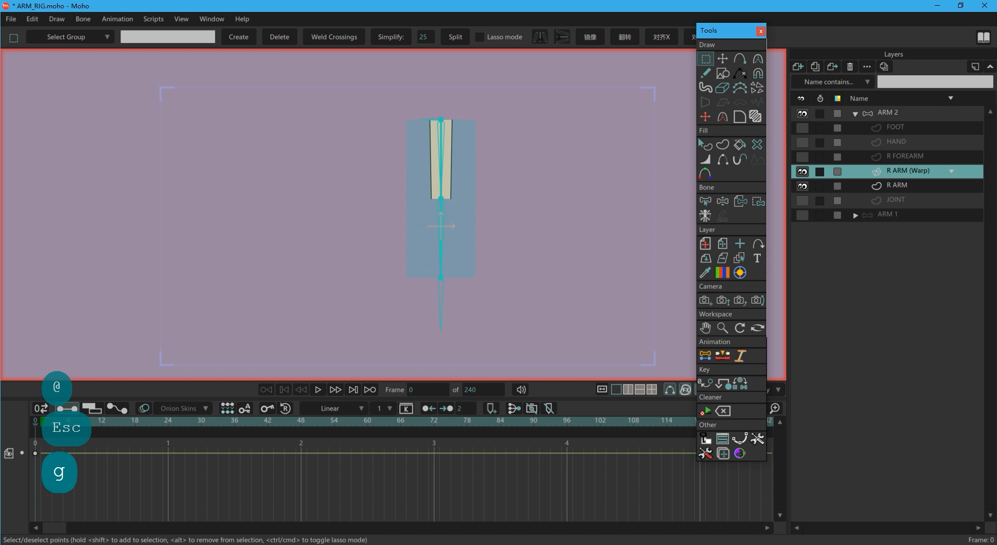
pyautogui.moveTo(412, 98)
pyautogui.mouseDown()
pyautogui.moveTo(467, 198)
pyautogui.moveTo(474, 299)
pyautogui.mouseUp()
pyautogui.press('c')
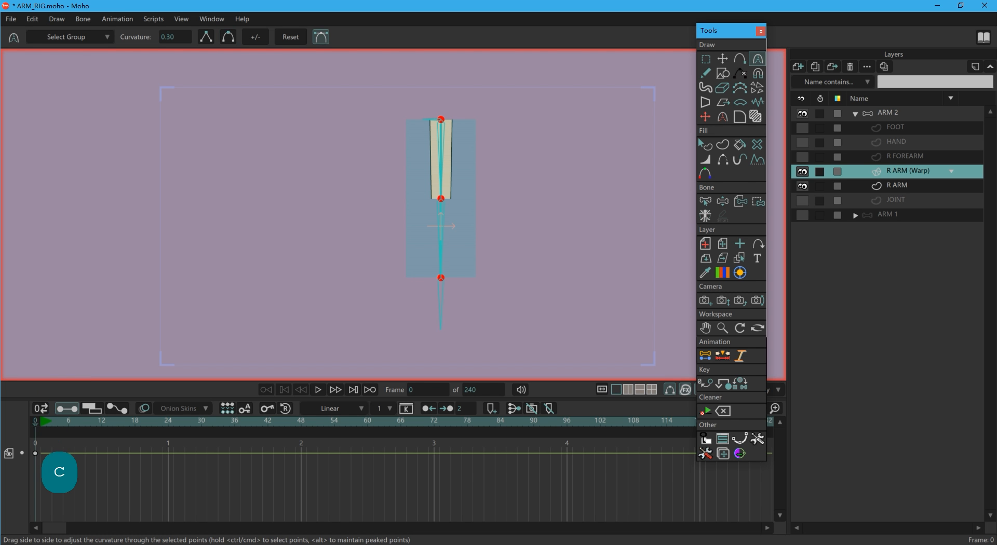
pyautogui.press('Escape')
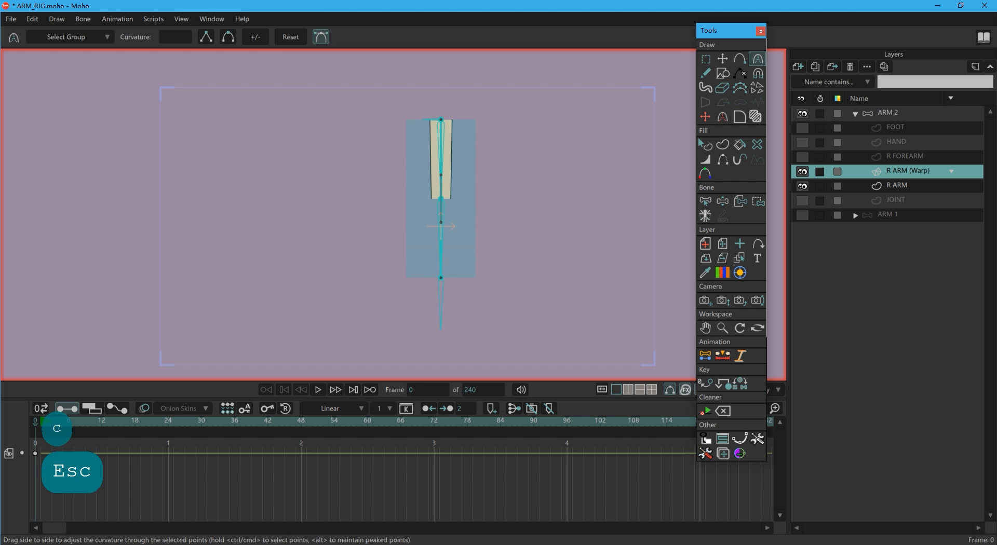
# - Narrow the warp area by reducing the line width of all three R ARM (Warp) points to 48%
pyautogui.press('g')
pyautogui.moveTo(408, 92); pyautogui.dragTo(475, 296)
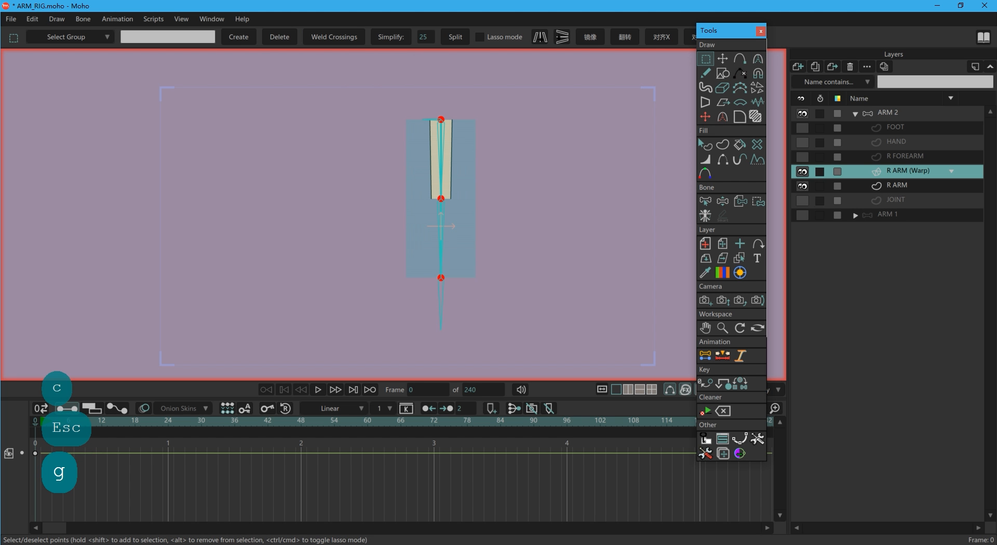
pyautogui.click(705, 160)
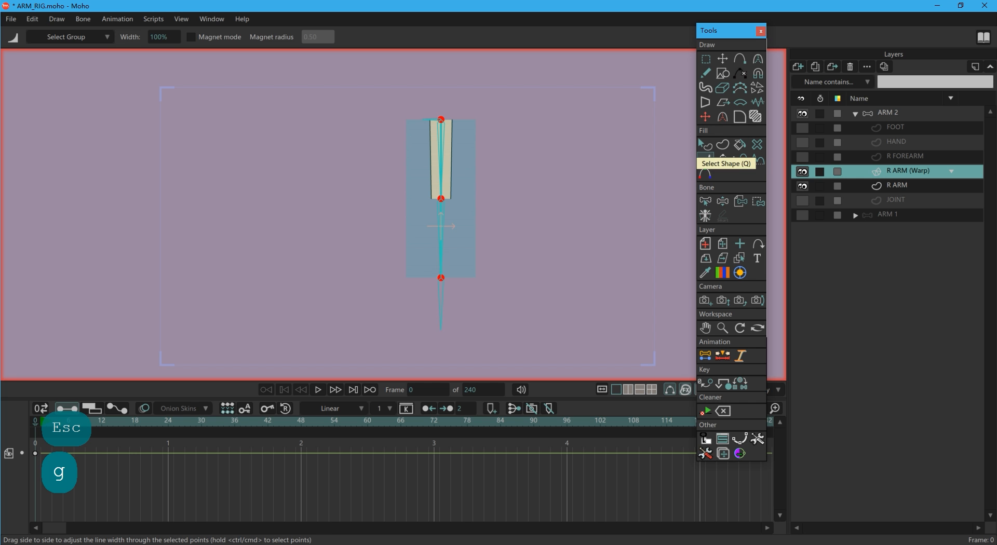
pyautogui.moveTo(452, 229)
pyautogui.mouseDown()
pyautogui.moveTo(441, 228)
pyautogui.moveTo(451, 229)
pyautogui.mouseUp()
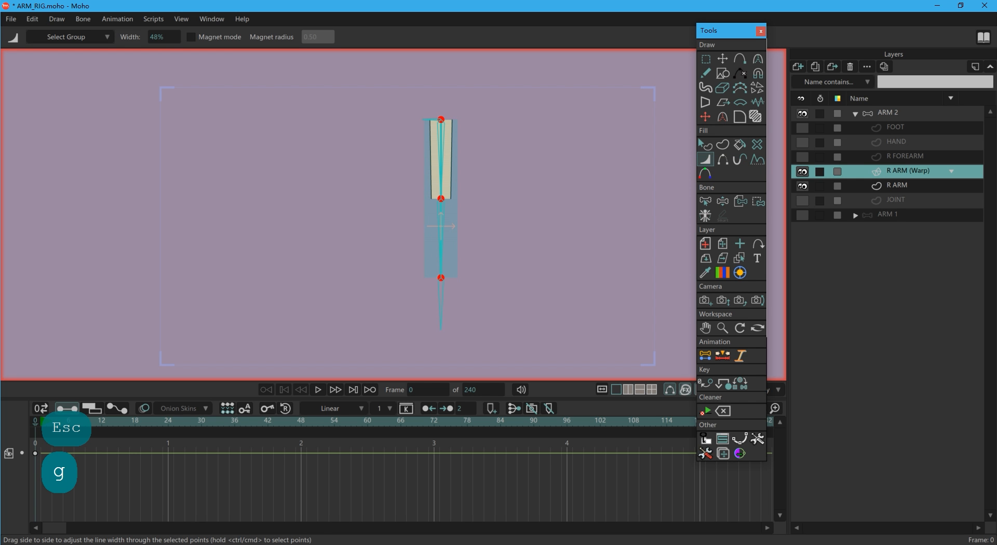
pyautogui.press('Escape')
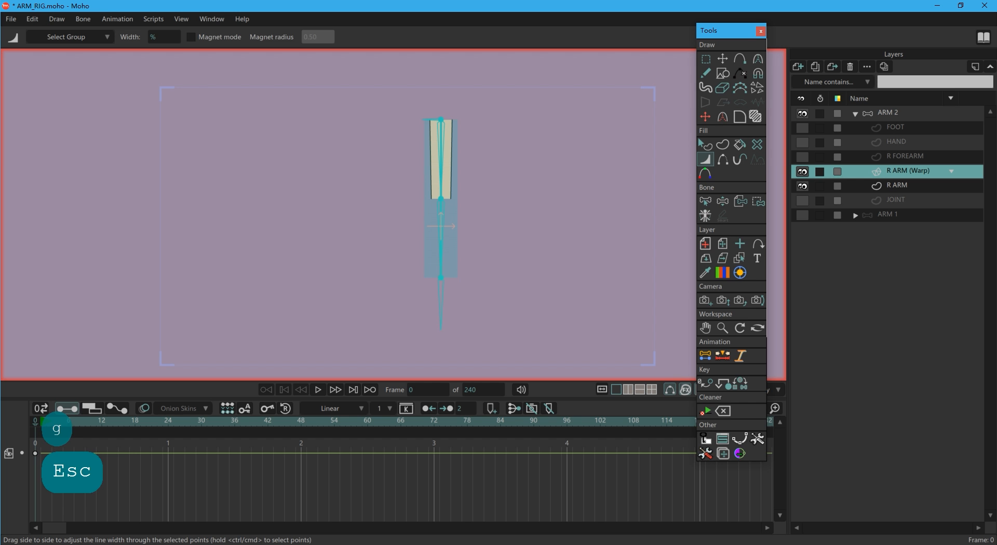
# - On frame 1, test the bend by moving R ARM (Warp)'s wrist-end point with the Magnet tool, and remove the test pose
pyautogui.press('Right')
pyautogui.press('x')
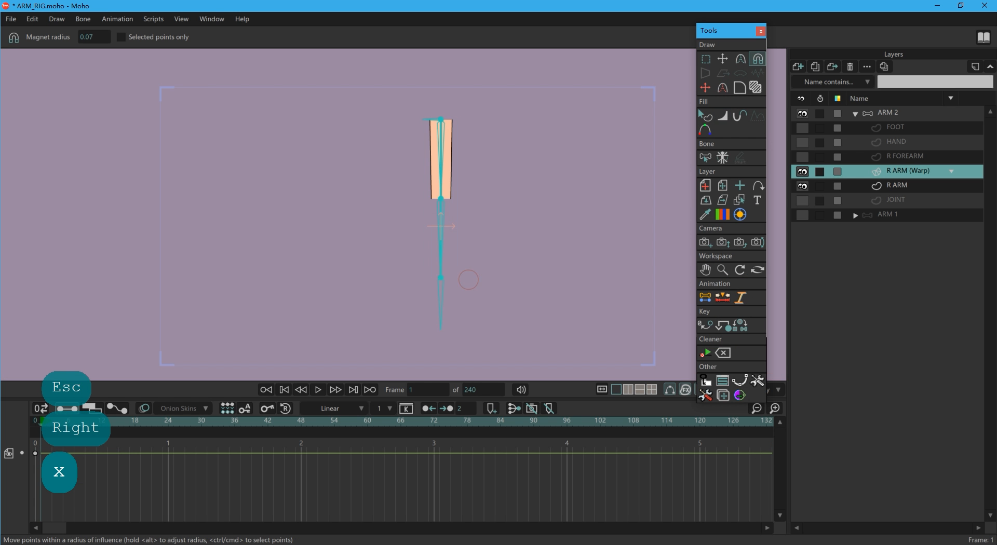
pyautogui.moveTo(447, 279); pyautogui.dragTo(365, 278)
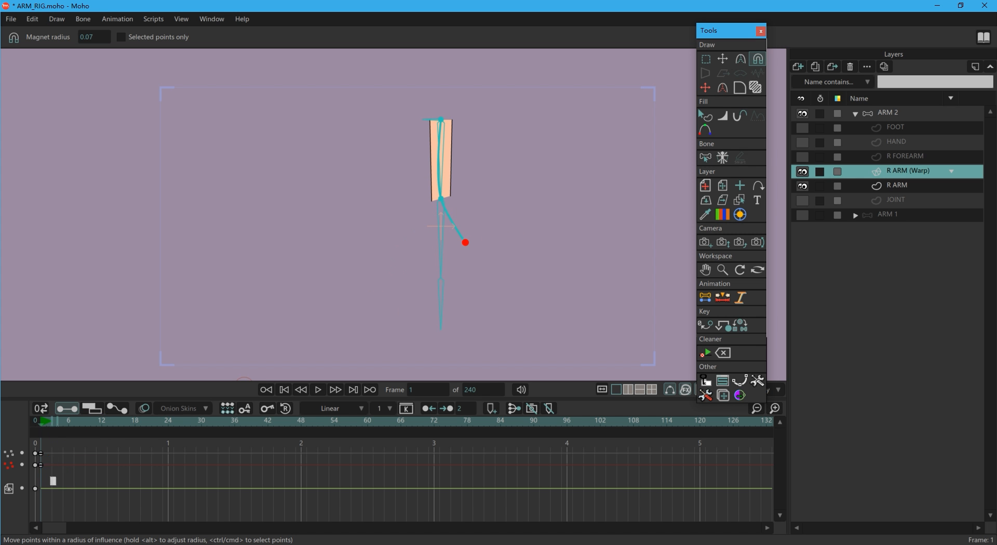
pyautogui.press('BackSpace')
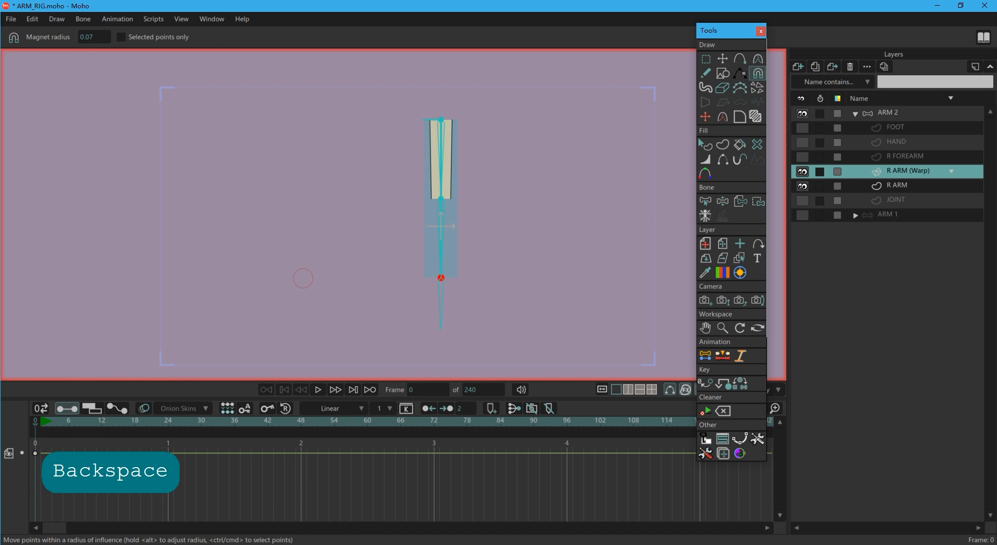
# - Split both long sides of the R ARM shape at their midpoints and smooth the new points to curvature 0.30
pyautogui.click(897, 186)
pyautogui.press('g')
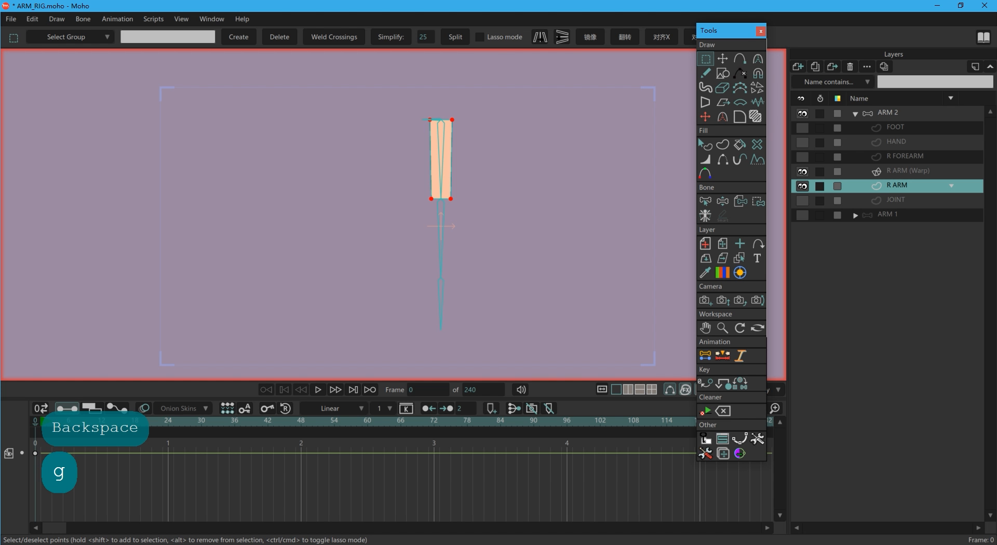
pyautogui.moveTo(417, 92); pyautogui.dragTo(444, 223)
pyautogui.moveTo(415, 145); pyautogui.dragTo(470, 171)
pyautogui.press('c')
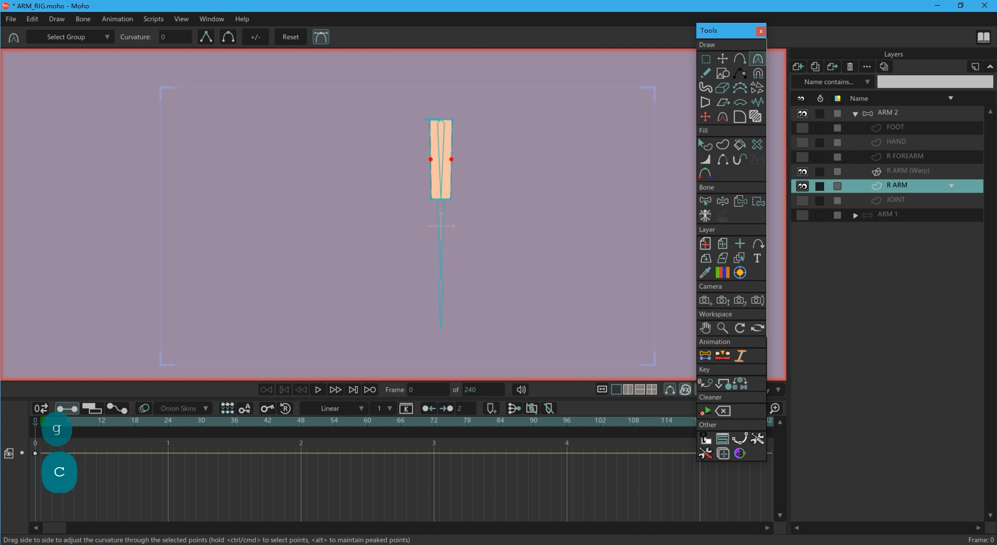
pyautogui.click(228, 37)
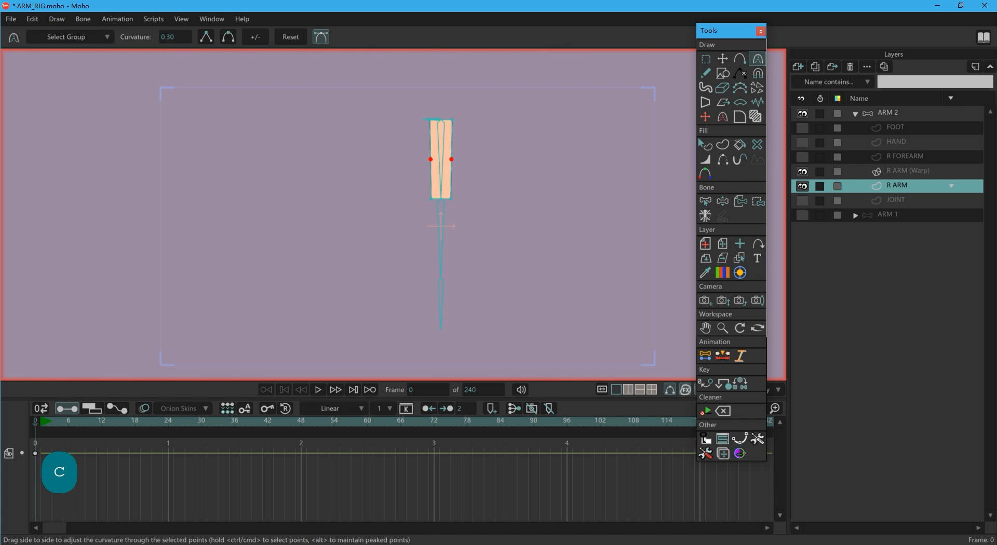
# - Split both long sides of R ARM again on either side of their midpoints and smooth the new points
pyautogui.press('g')
pyautogui.moveTo(419, 103); pyautogui.dragTo(437, 210)
pyautogui.moveTo(444, 106); pyautogui.dragTo(464, 229)
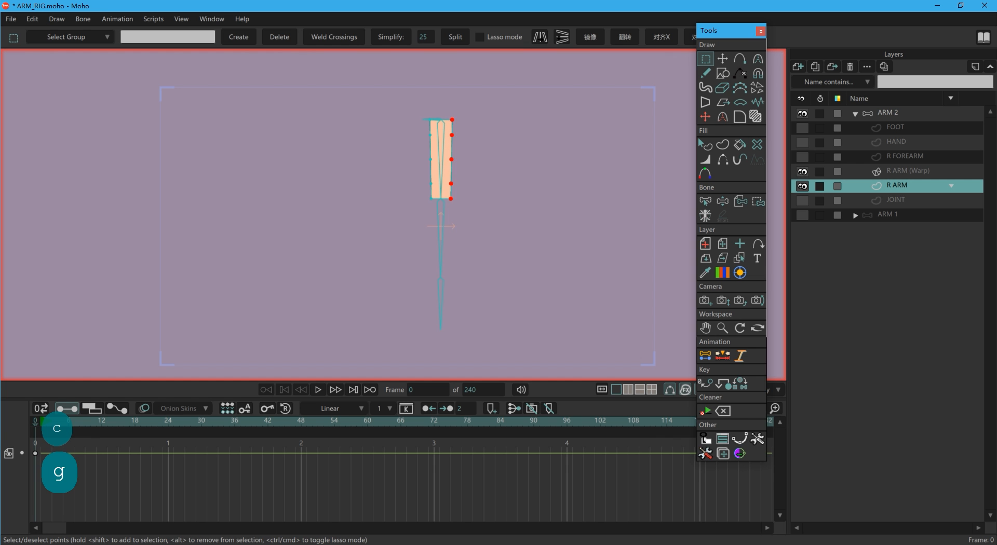
pyautogui.press('Escape')
pyautogui.scroll(3, 448, 120)
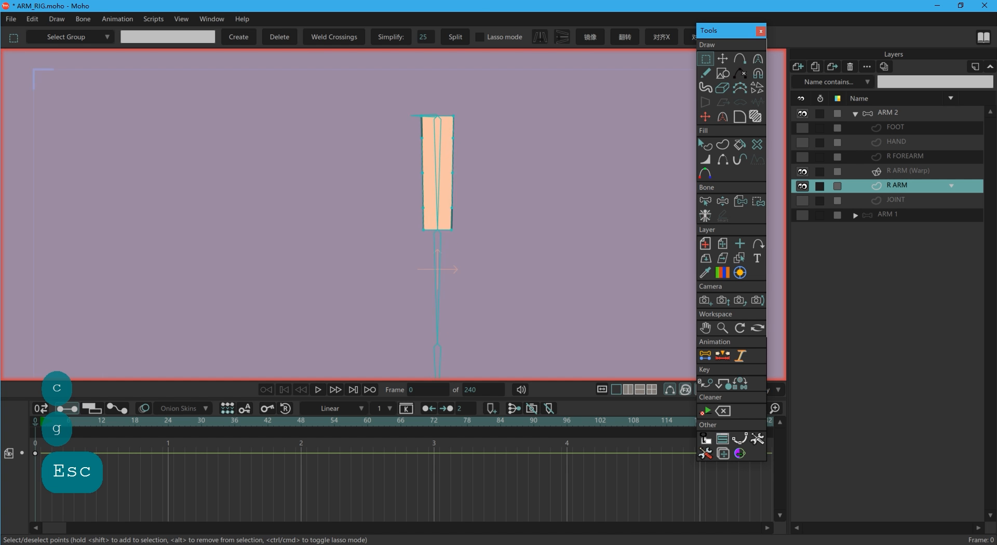
pyautogui.press('c')
pyautogui.press('g')
pyautogui.press('c')
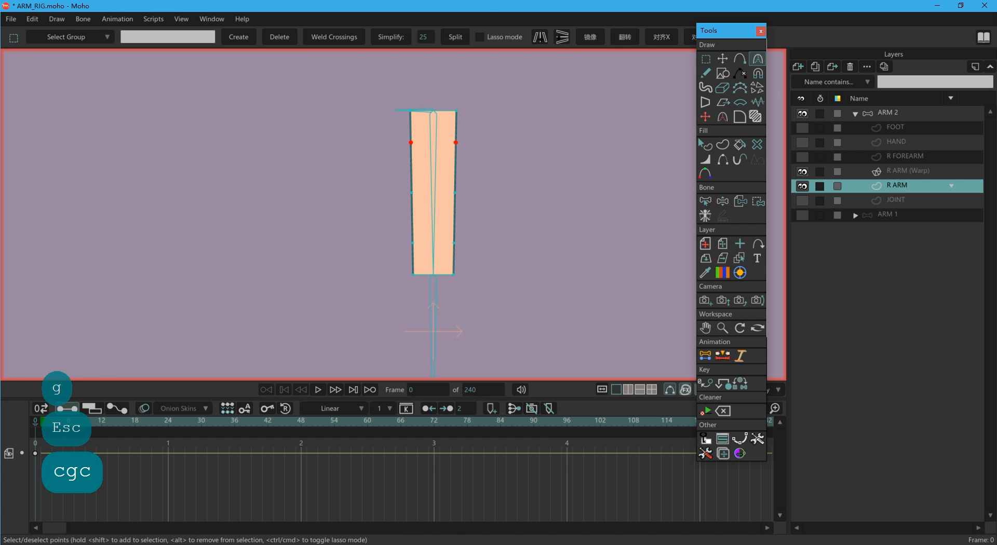
pyautogui.press('Escape')
# - Subdivide both long sides of R ARM further down to the elbow end, keeping the added points smooth at curvature 0.30
pyautogui.moveTo(404, 123); pyautogui.dragTo(417, 164)
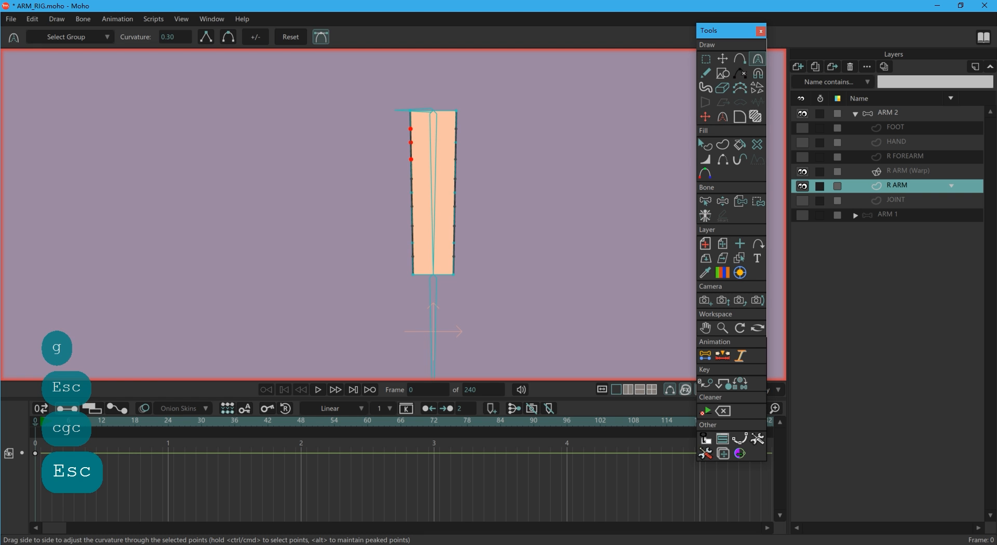
pyautogui.press('Escape')
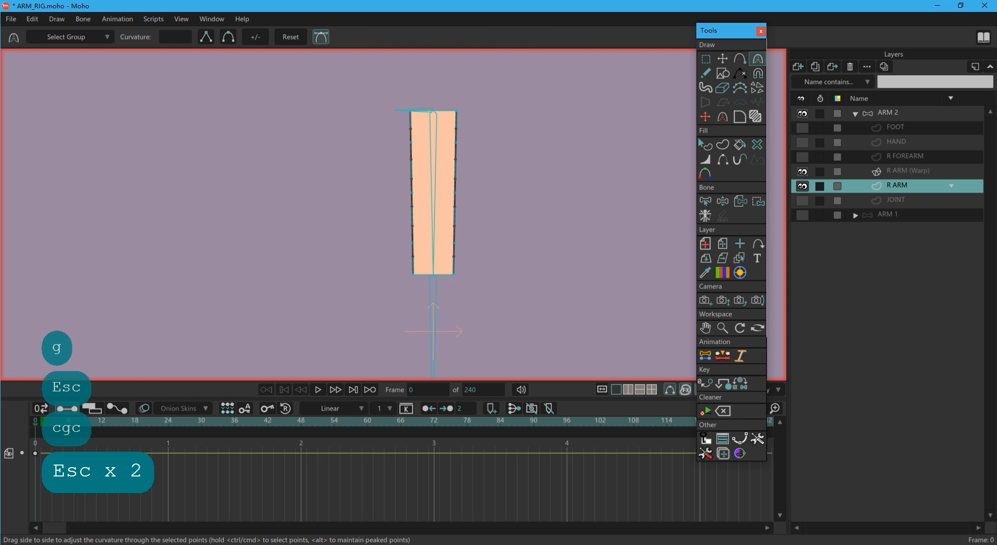
pyautogui.press('g')
pyautogui.scroll(-2, 488, 192)
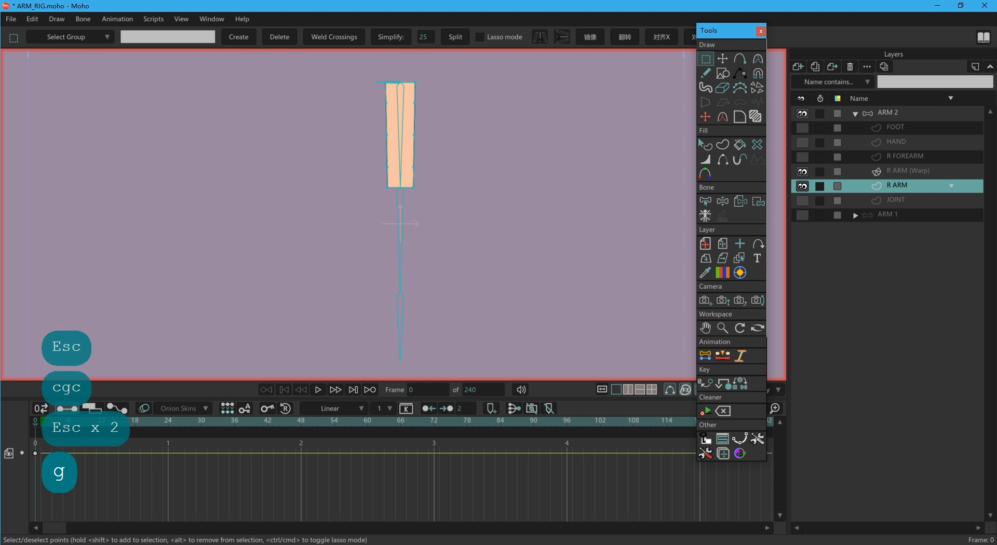
pyautogui.moveTo(378, 158); pyautogui.dragTo(395, 195)
pyautogui.moveTo(405, 158); pyautogui.dragTo(423, 195)
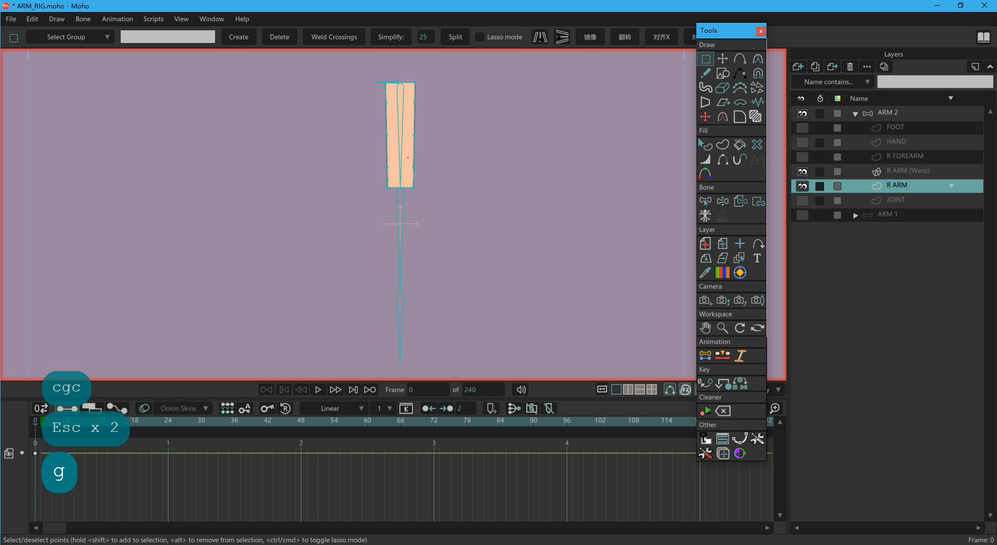
pyautogui.press('Escape')
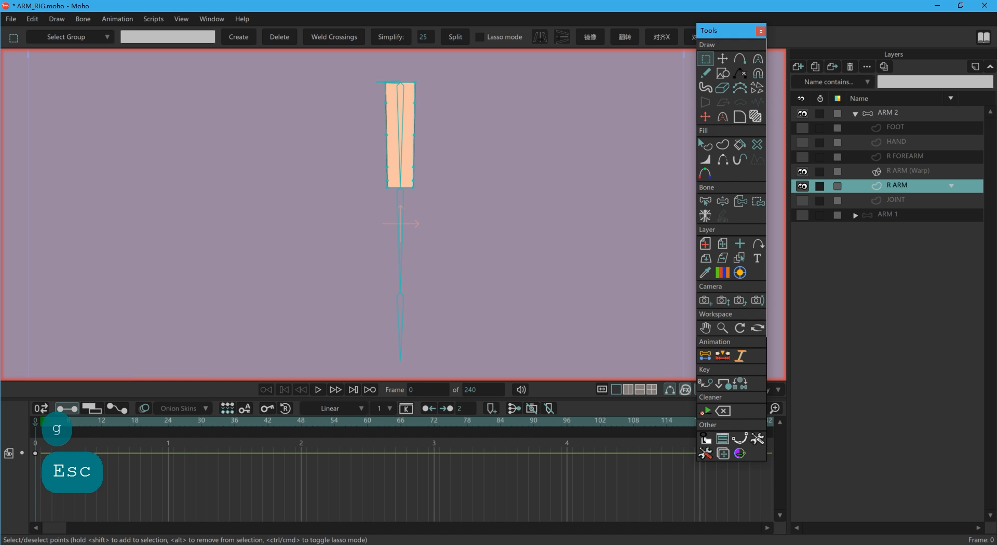
# - On frame 1, test-bend the subdivided arm both ways by moving R ARM (Warp) points with the Magnet tool, and clear the test pose
pyautogui.press('Right')
pyautogui.click(908, 171)
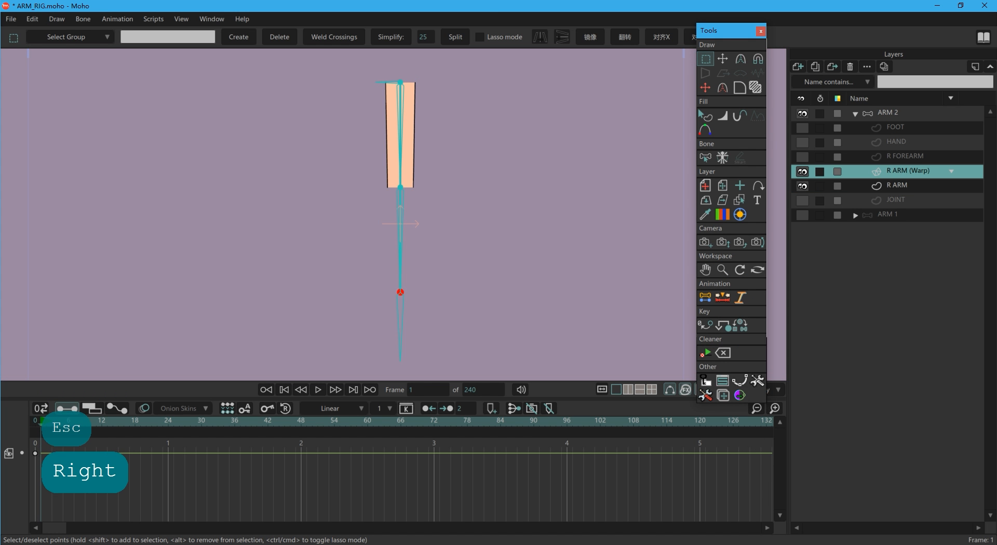
pyautogui.press('x')
pyautogui.moveTo(400, 291); pyautogui.dragTo(325, 223)
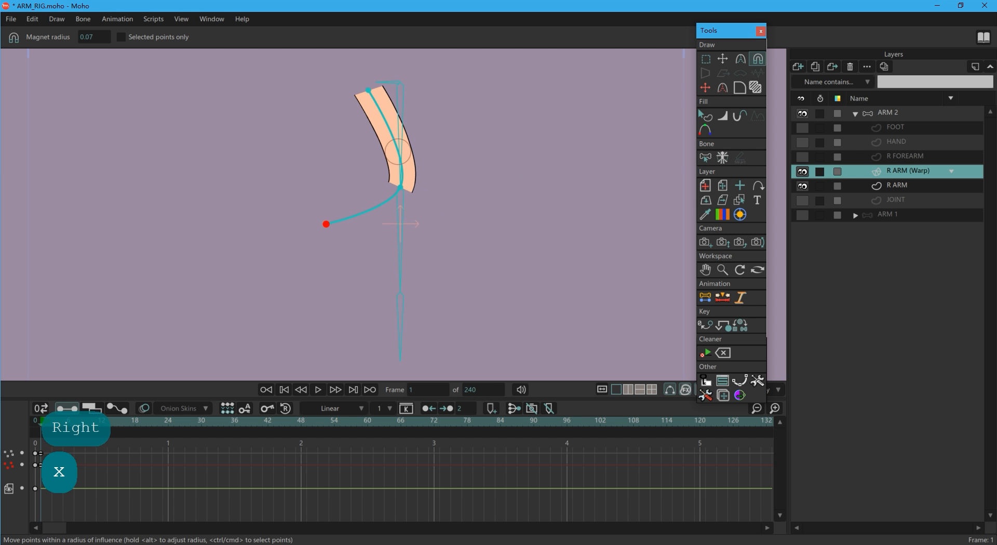
pyautogui.moveTo(397, 153); pyautogui.dragTo(486, 199)
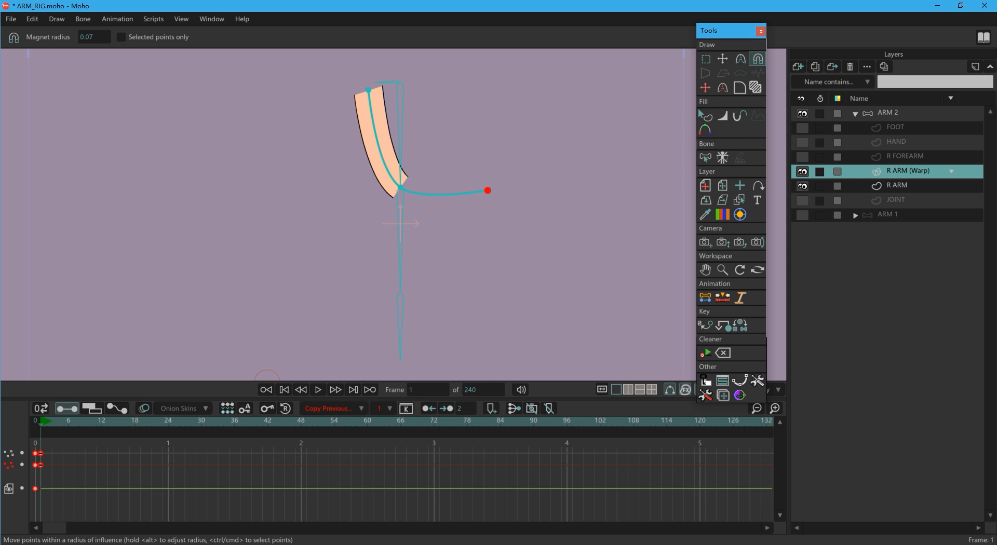
pyautogui.press('BackSpace')
pyautogui.press('Left')
pyautogui.press('Escape')
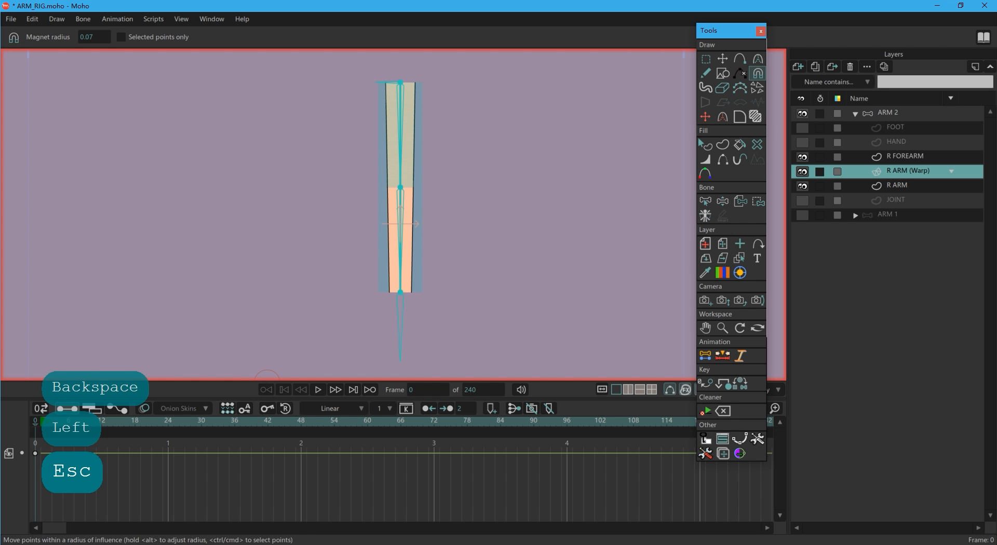
# - Create a reference layer of R ARM (Warp) and rename it R FOREARM (Warp)
pyautogui.click(833, 67)
pyautogui.press('End')
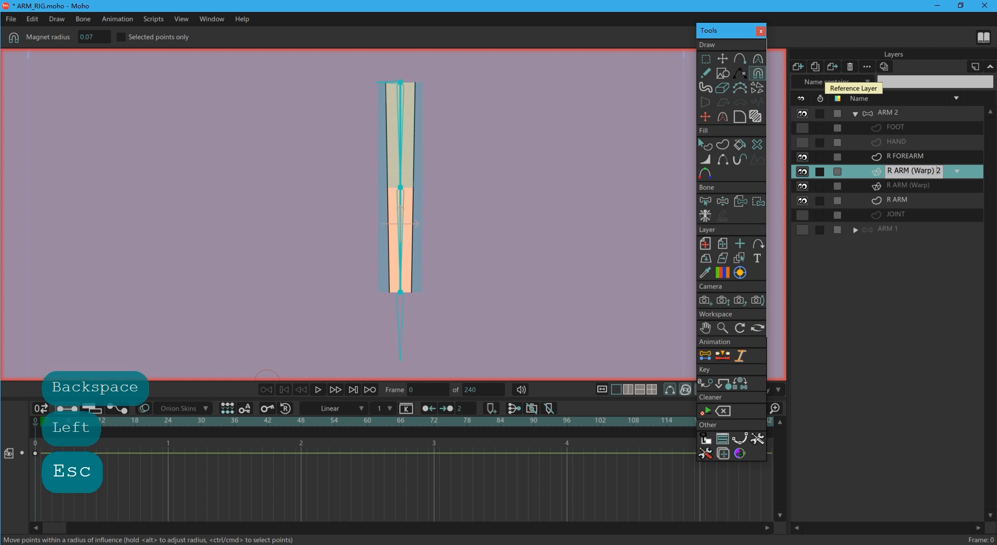
pyautogui.press('BackSpace')
pyautogui.press('BackSpace')
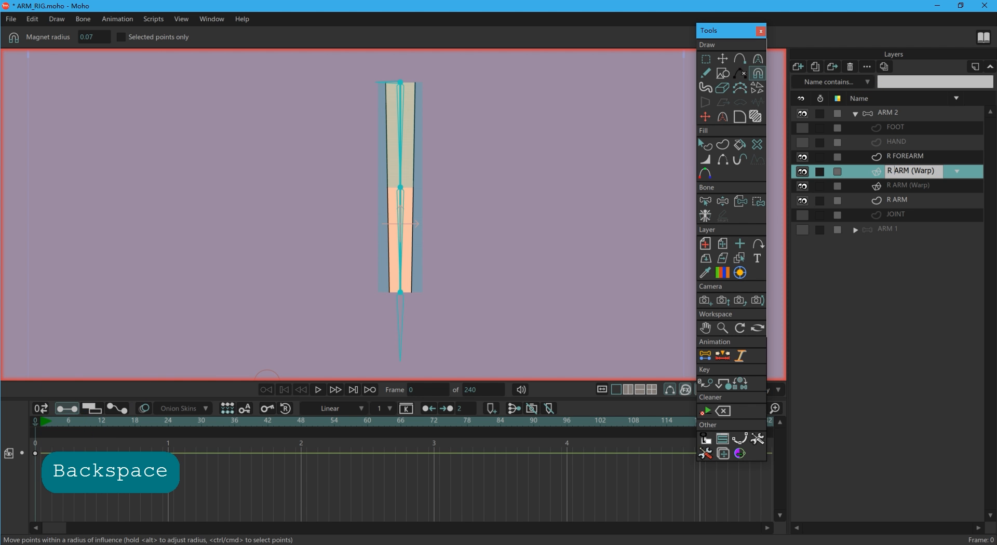
pyautogui.write('fo')
pyautogui.press('BackSpace')
pyautogui.press('BackSpace')
pyautogui.press('capslock')
pyautogui.write('FORE')
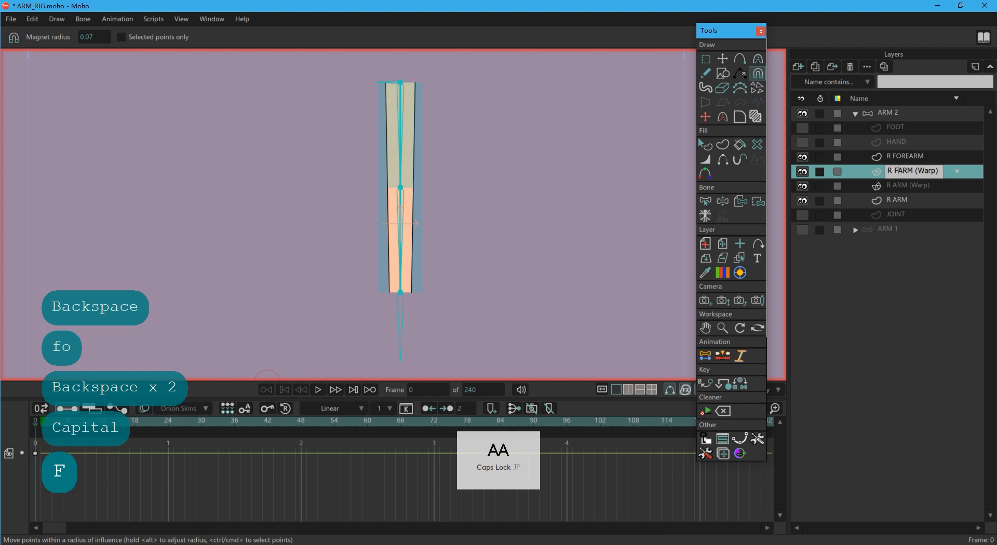
pyautogui.press('capslock')
pyautogui.press('Return')
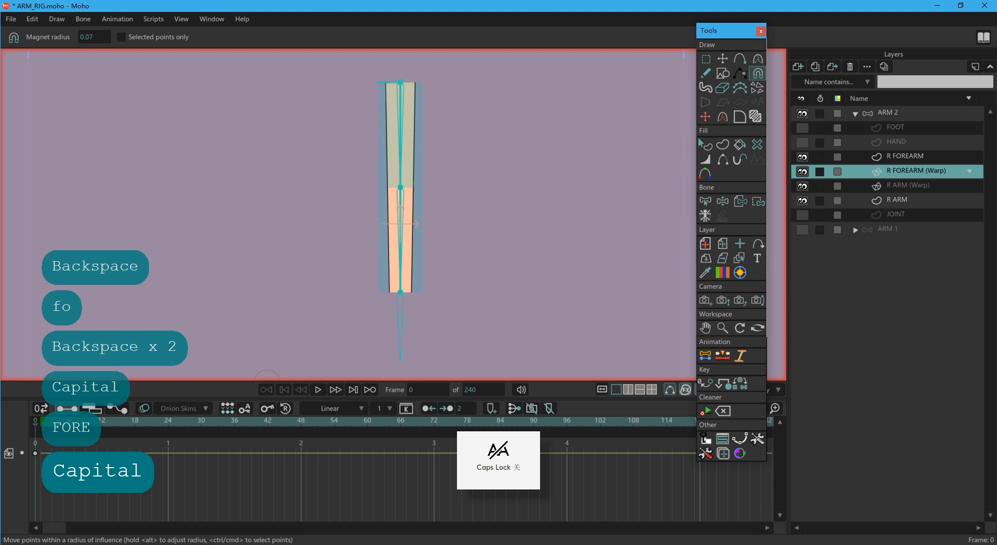
# - Move R FOREARM (Warp) directly above R FOREARM and hide R ARM and its warp layer, leaving R FOREARM selected
pyautogui.moveTo(912, 172); pyautogui.dragTo(903, 151)
pyautogui.click(909, 156)
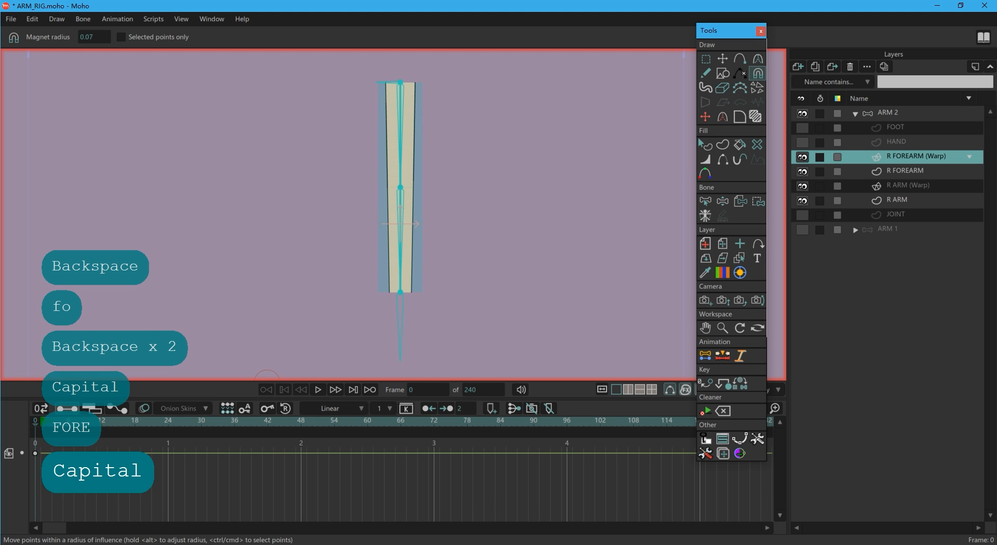
pyautogui.click(802, 185)
pyautogui.click(802, 200)
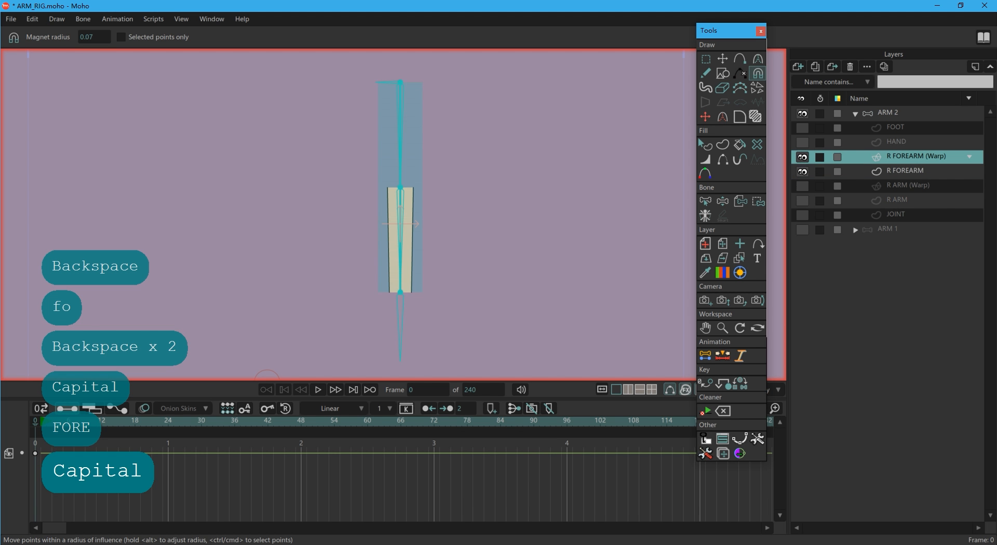
pyautogui.click(904, 170)
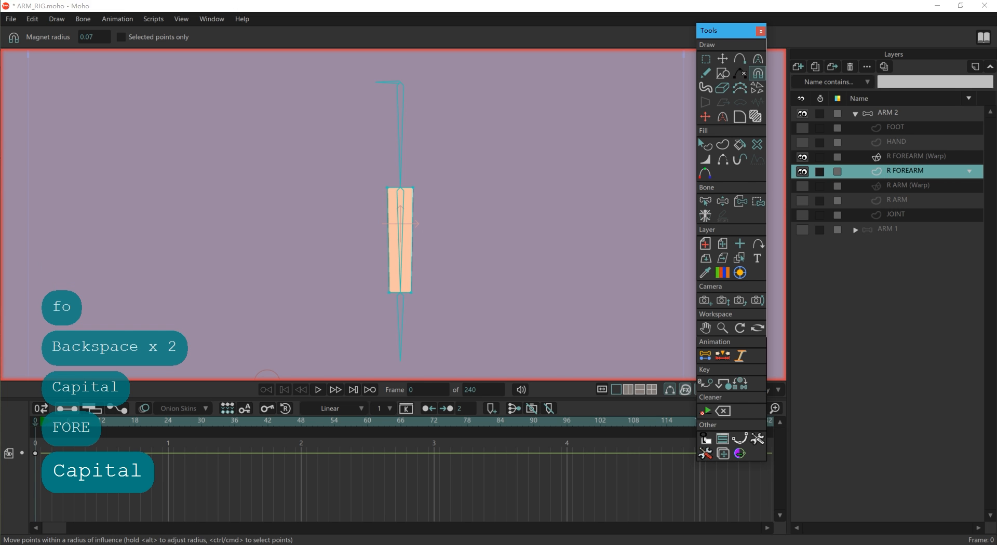
# - Set R FOREARM (Warp) as the warp layer of R FOREARM in its vector settings
pyautogui.doubleClick(905, 170)
pyautogui.click(636, 58)
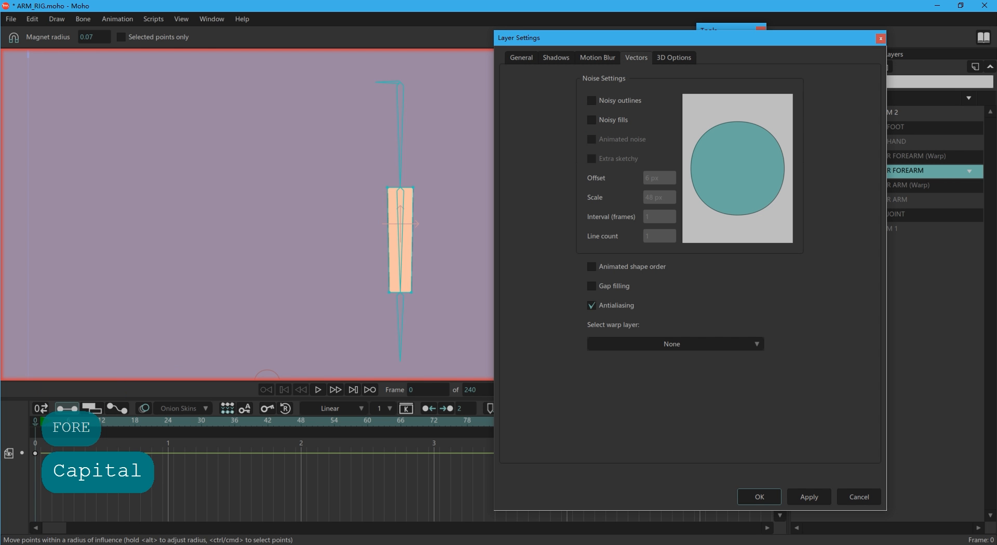
pyautogui.click(673, 344)
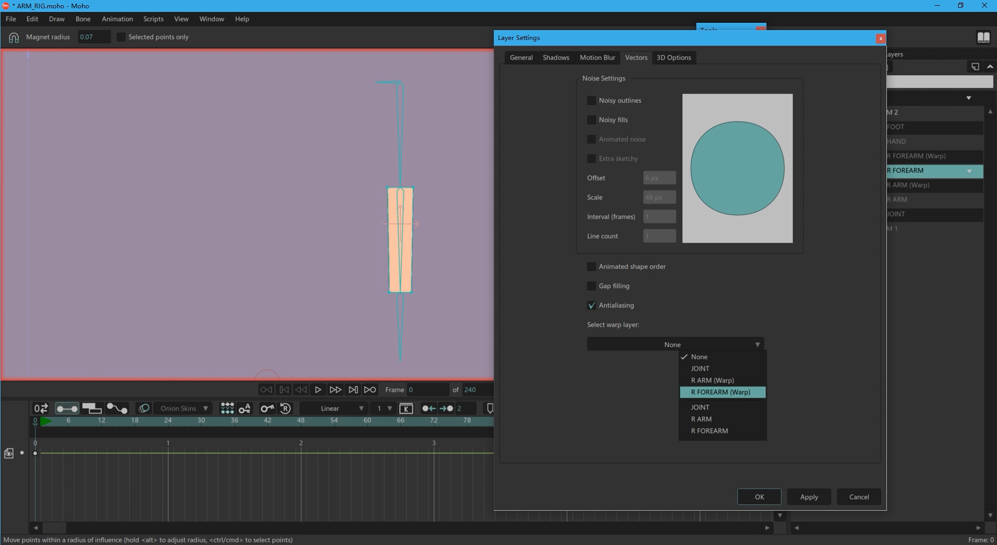
pyautogui.click(722, 392)
pyautogui.click(759, 497)
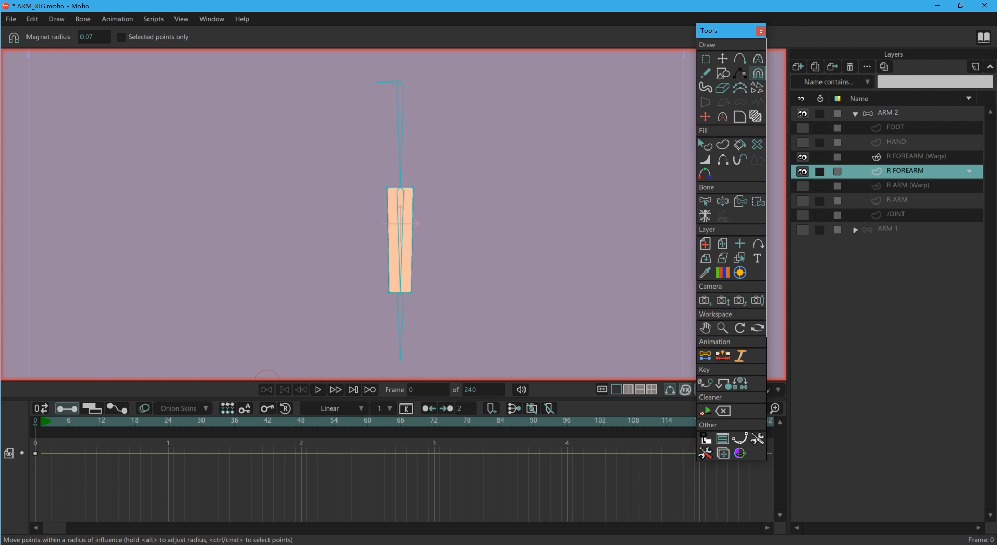
# - On frame 1, test-bend the forearm by moving R FOREARM (Warp) points with the Magnet tool, clear the test pose and return to frame 0
pyautogui.press('Right')
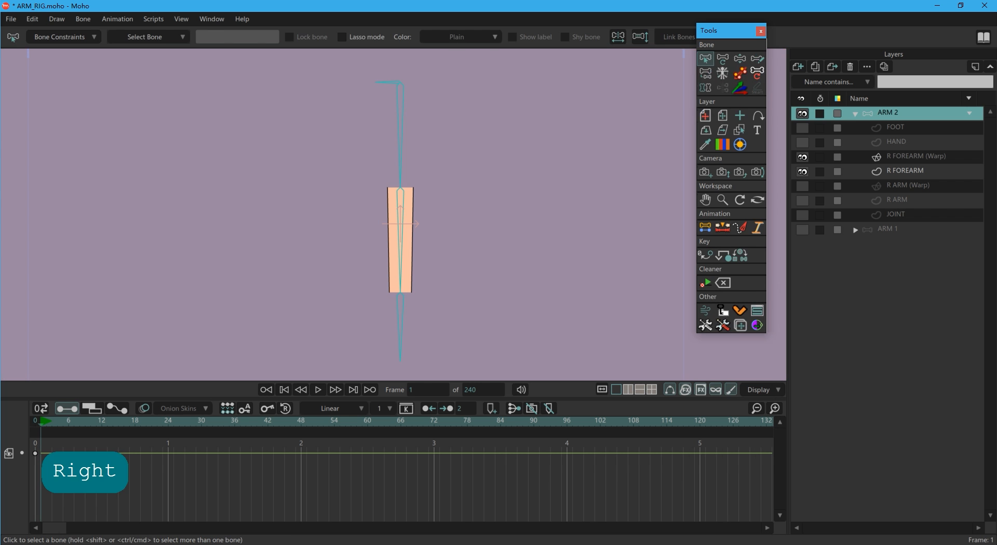
pyautogui.press('x')
pyautogui.moveTo(399, 82); pyautogui.dragTo(469, 127)
pyautogui.moveTo(397, 295); pyautogui.dragTo(438, 295)
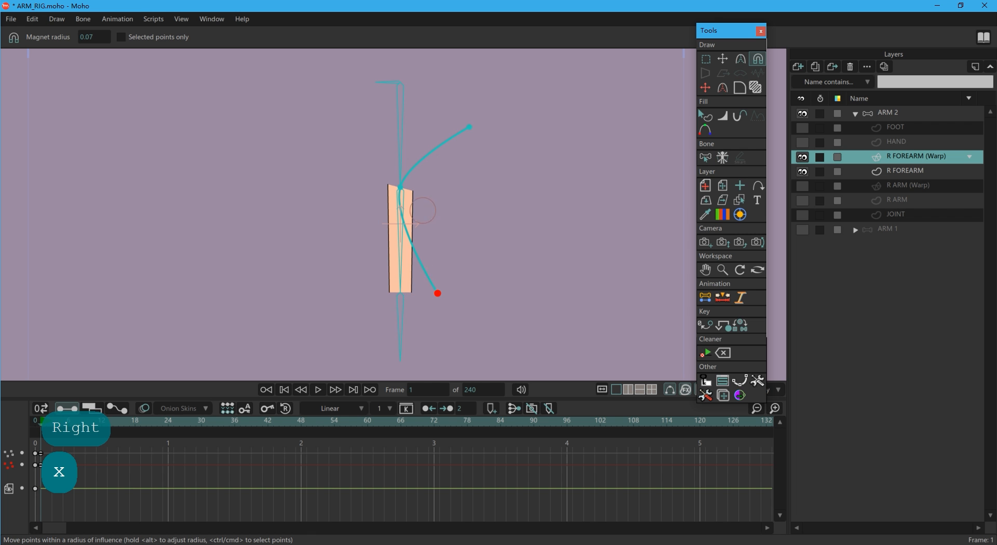
pyautogui.press('BackSpace')
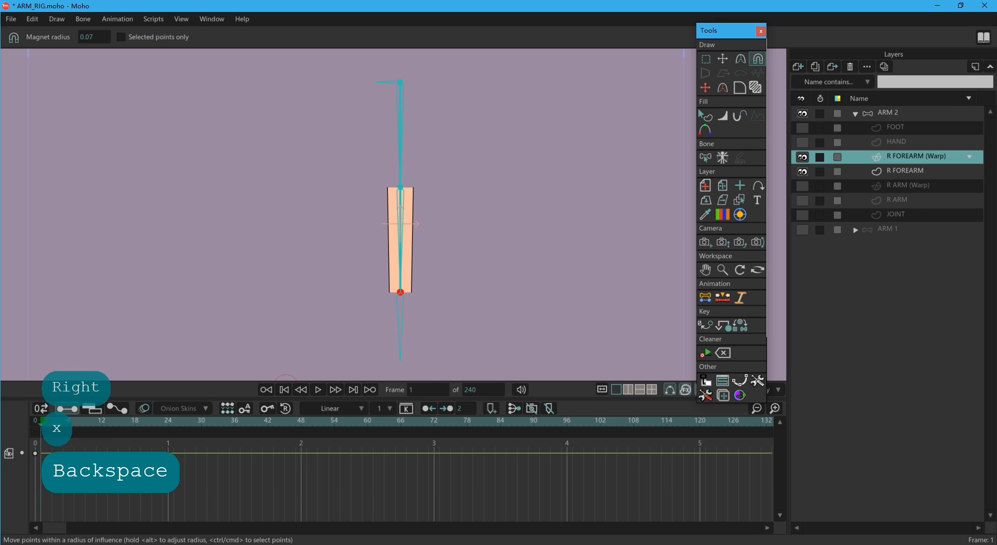
pyautogui.press('Left')
pyautogui.press('Escape')
# - Split both long sides of R FOREARM at mid-length and make the two added points smooth at curvature 0.30
pyautogui.click(904, 171)
pyautogui.press('g')
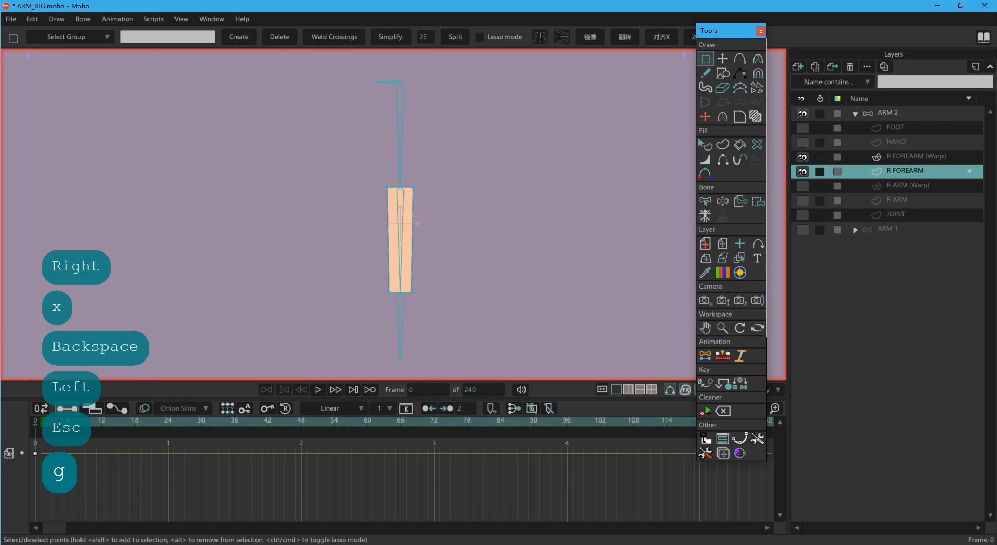
pyautogui.moveTo(412, 193); pyautogui.dragTo(429, 306)
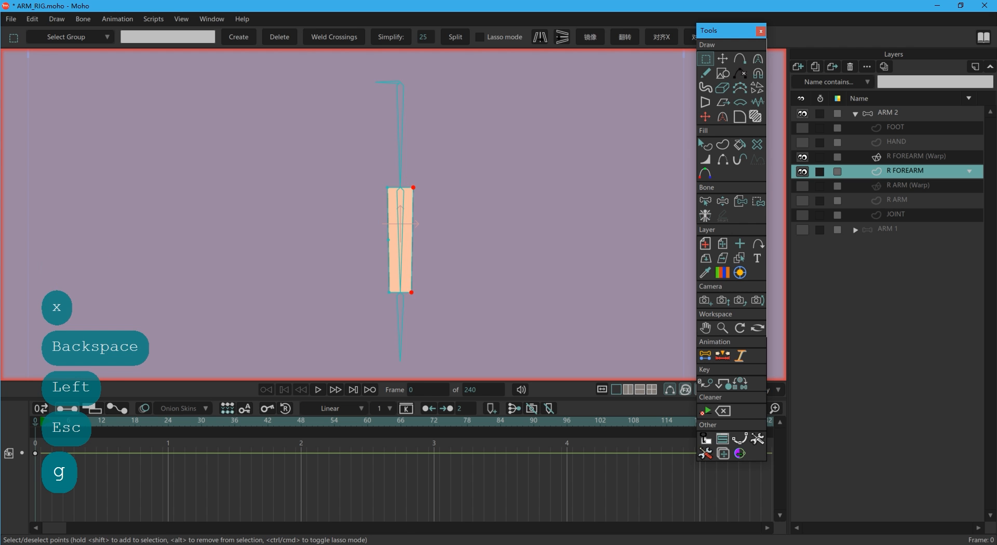
pyautogui.moveTo(377, 230); pyautogui.dragTo(431, 249)
pyautogui.press('c')
pyautogui.click(228, 36)
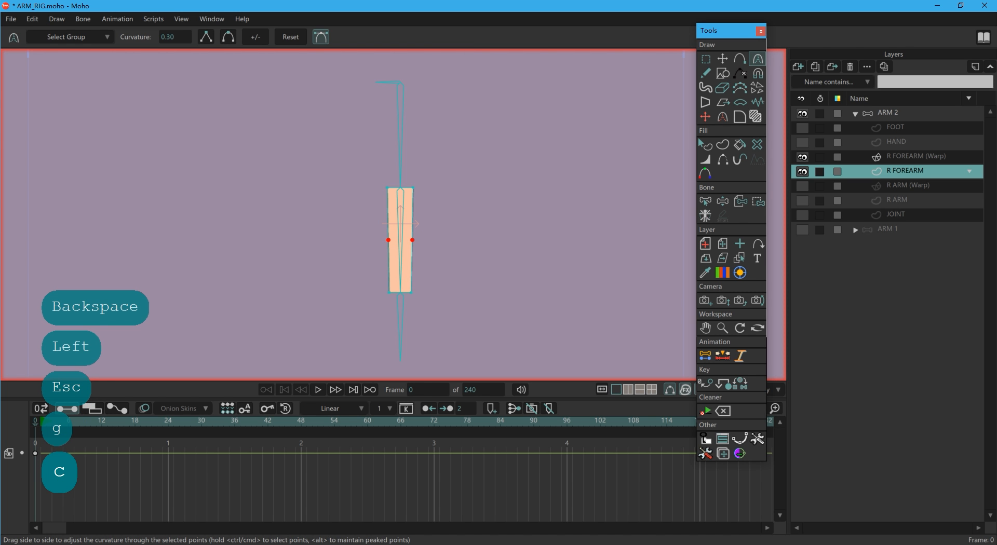
# - Subdivide both long sides of R FOREARM further, adding extra points near the elbow end
pyautogui.press('Escape')
pyautogui.press('g')
pyautogui.moveTo(372, 174); pyautogui.dragTo(394, 305)
pyautogui.moveTo(407, 172); pyautogui.dragTo(430, 313)
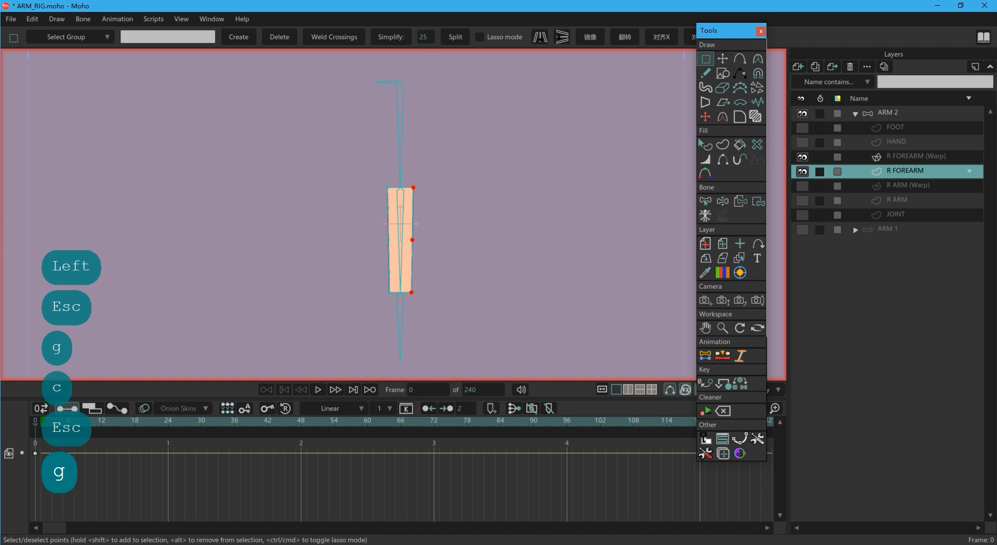
pyautogui.moveTo(377, 172); pyautogui.dragTo(394, 217)
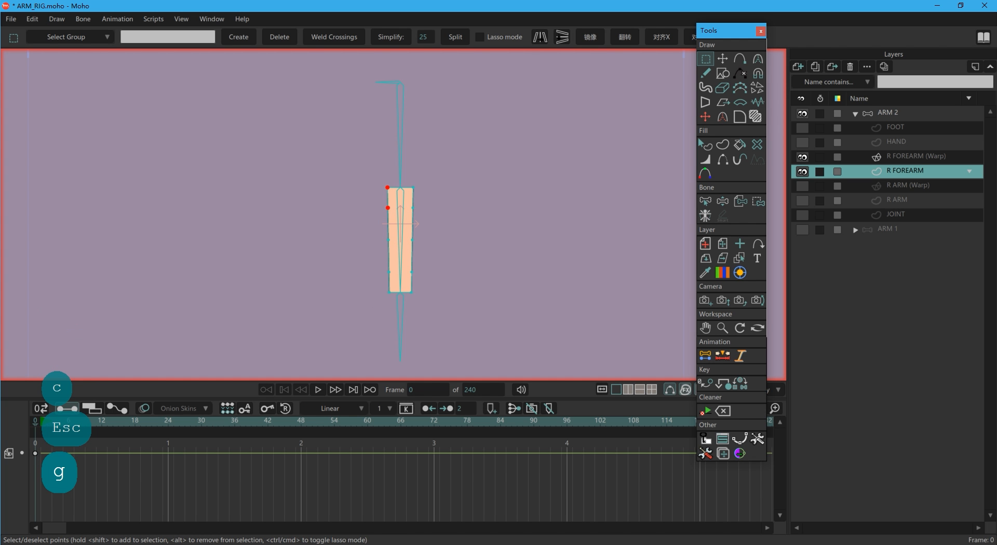
pyautogui.moveTo(405, 173); pyautogui.dragTo(416, 211)
pyautogui.press('Escape')
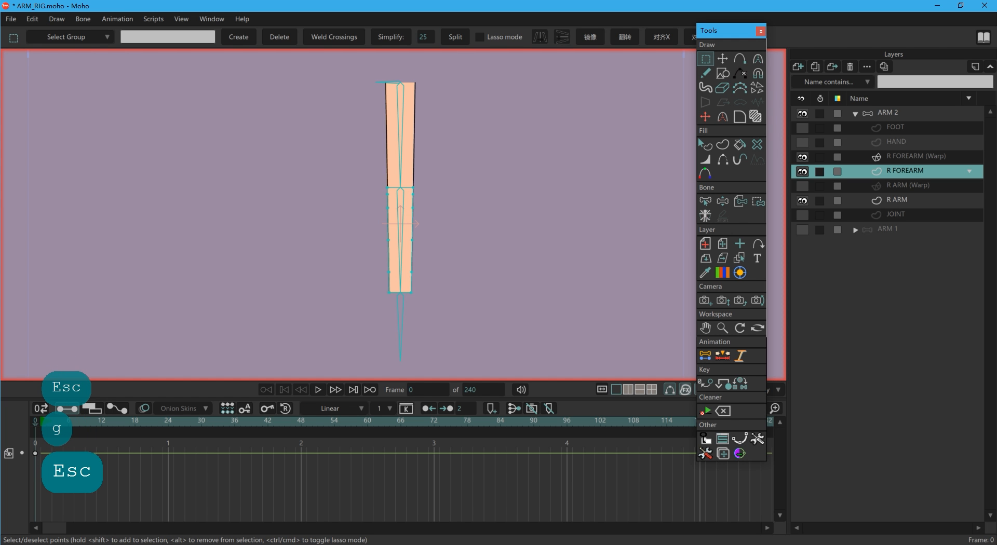
# - With fills hidden, examine the outline points of R ARM and R FOREARM along the ARM 2 bones and around the elbow joint
pyautogui.click(739, 454)
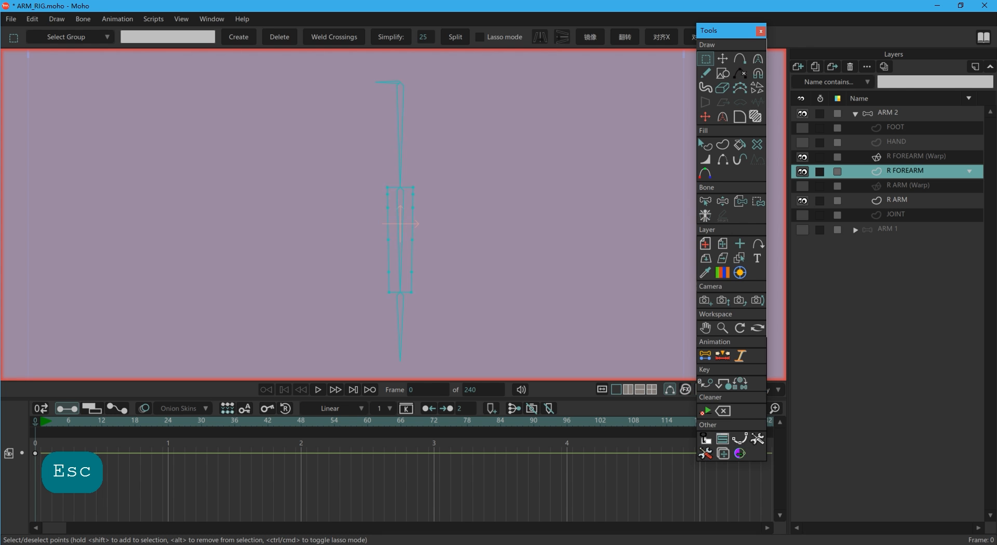
pyautogui.click(887, 112)
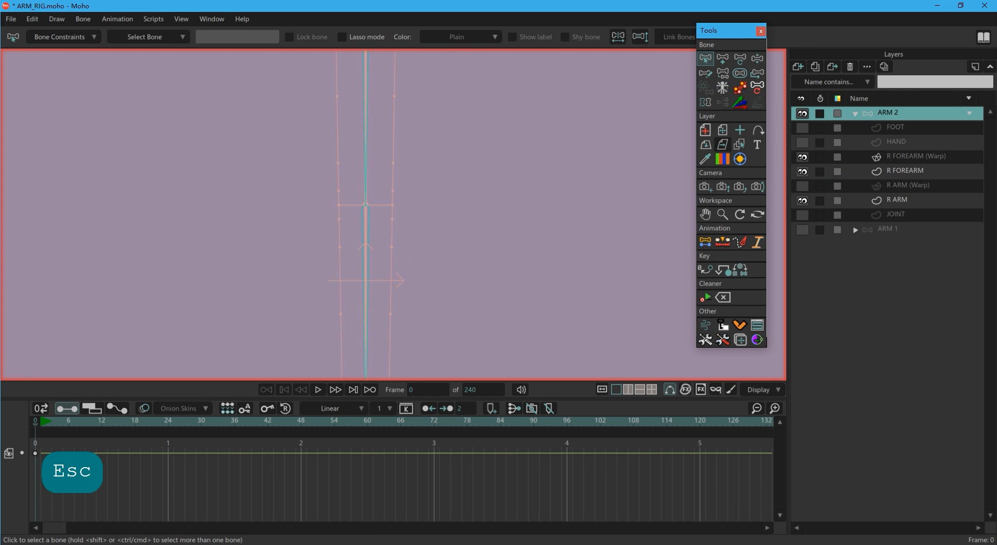
pyautogui.click(396, 270)
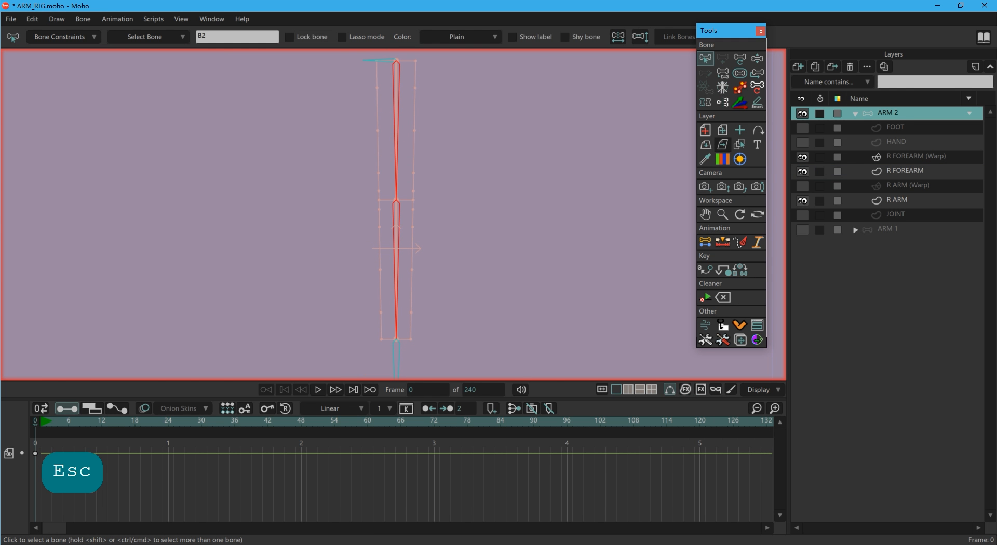
pyautogui.press('Escape')
pyautogui.press('g')
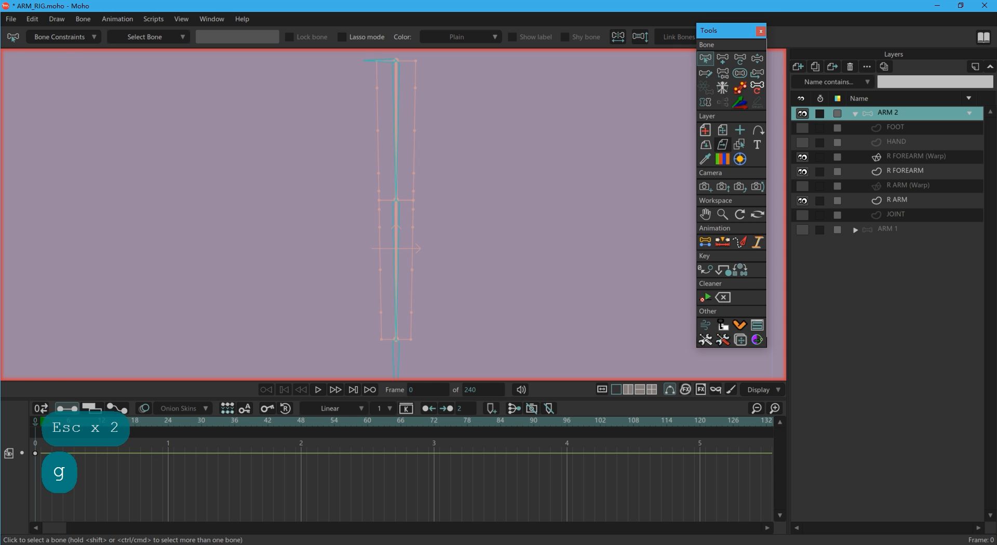
pyautogui.moveTo(349, 158); pyautogui.dragTo(446, 244)
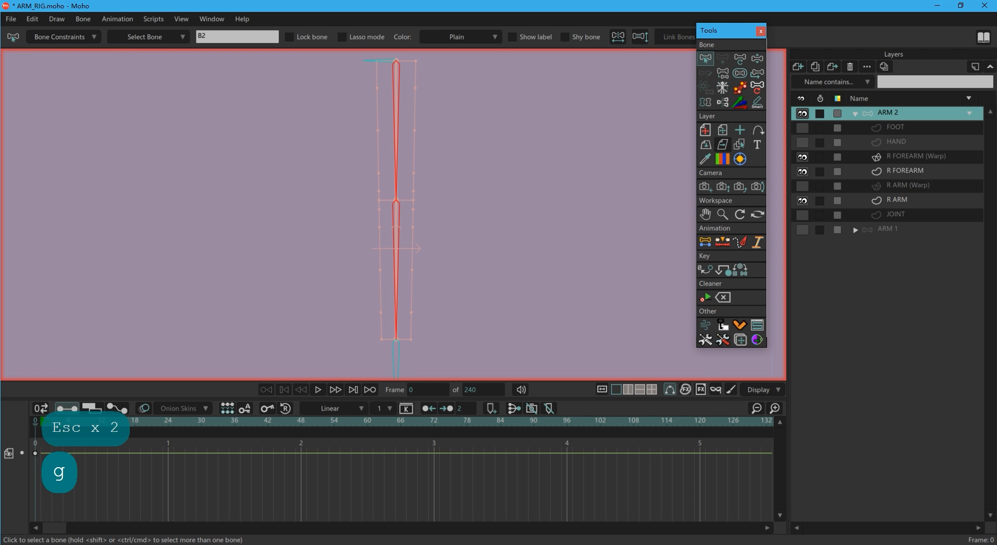
pyautogui.press('Escape')
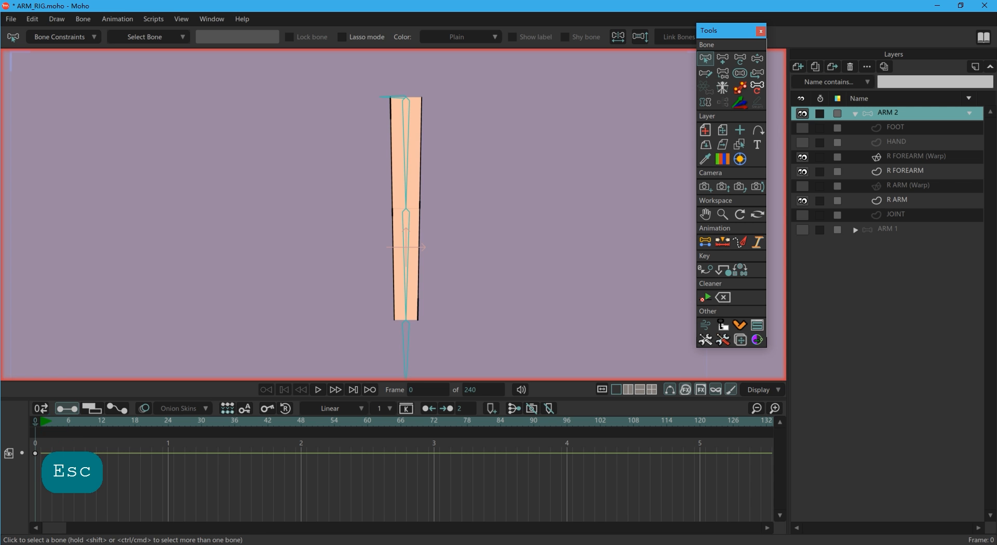
pyautogui.press('Escape')
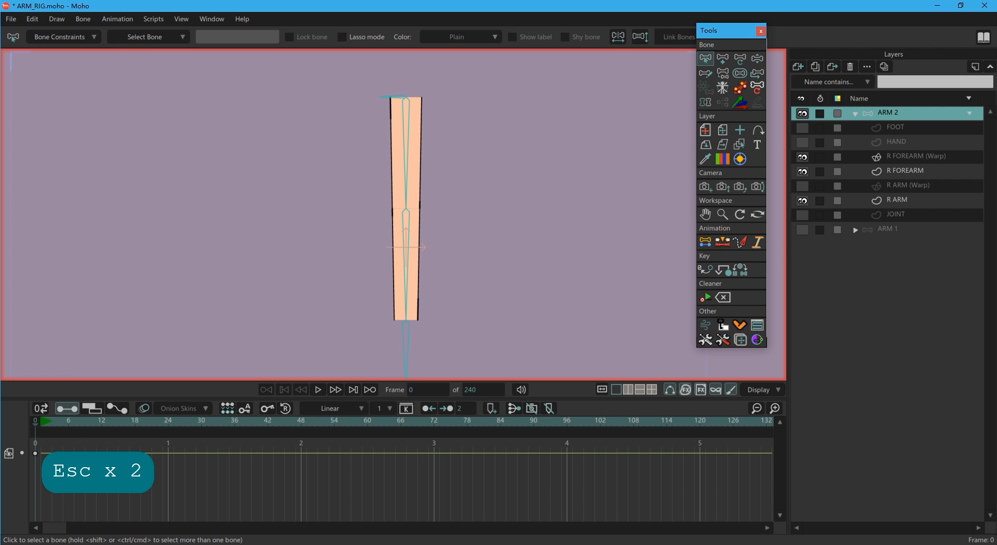
# - Hide R FOREARM (Warp), keeping R ARM and R FOREARM visible
pyautogui.click(802, 172)
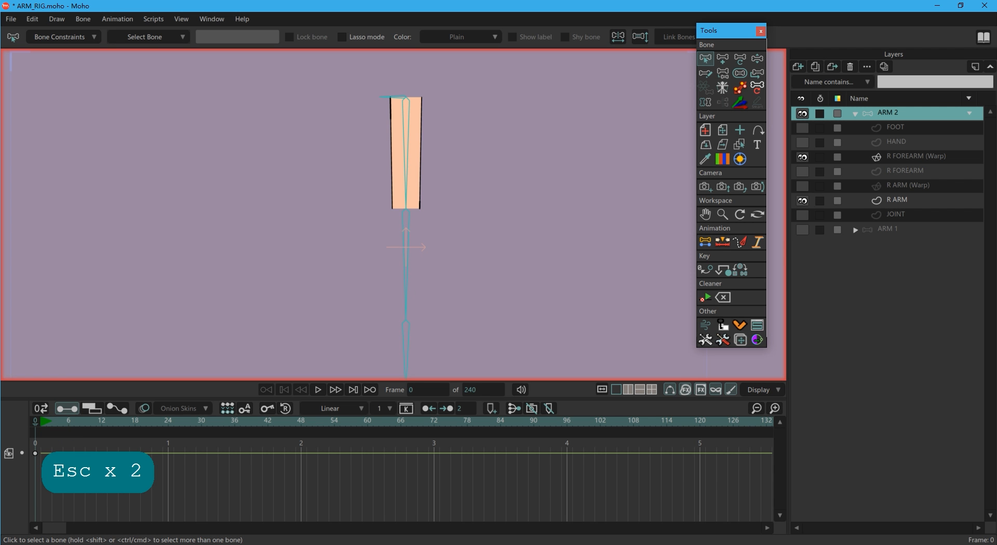
pyautogui.click(802, 157)
pyautogui.click(802, 171)
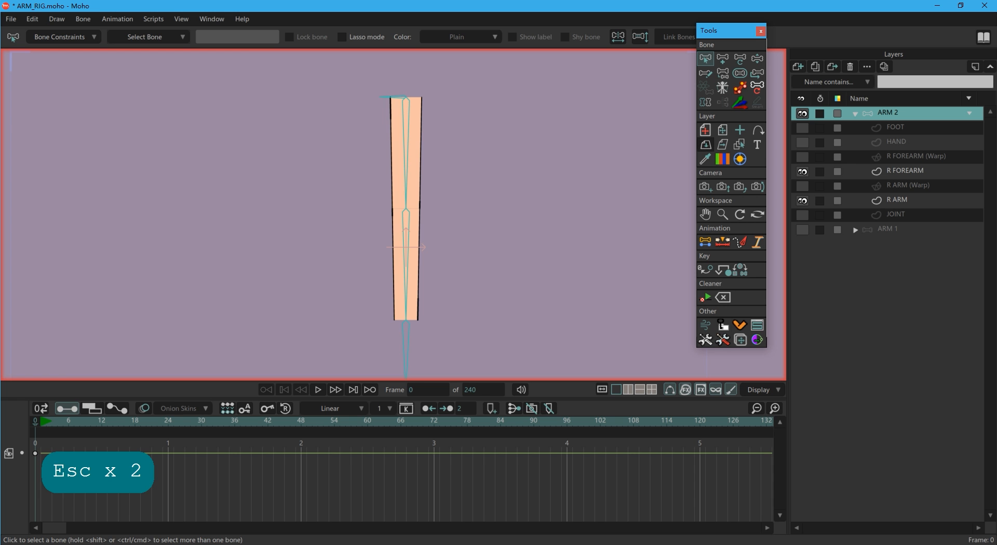
# - Add a short bone parented to the upper arm bone B2, lying along it just above the elbow
pyautogui.press('Escape')
pyautogui.press('b')
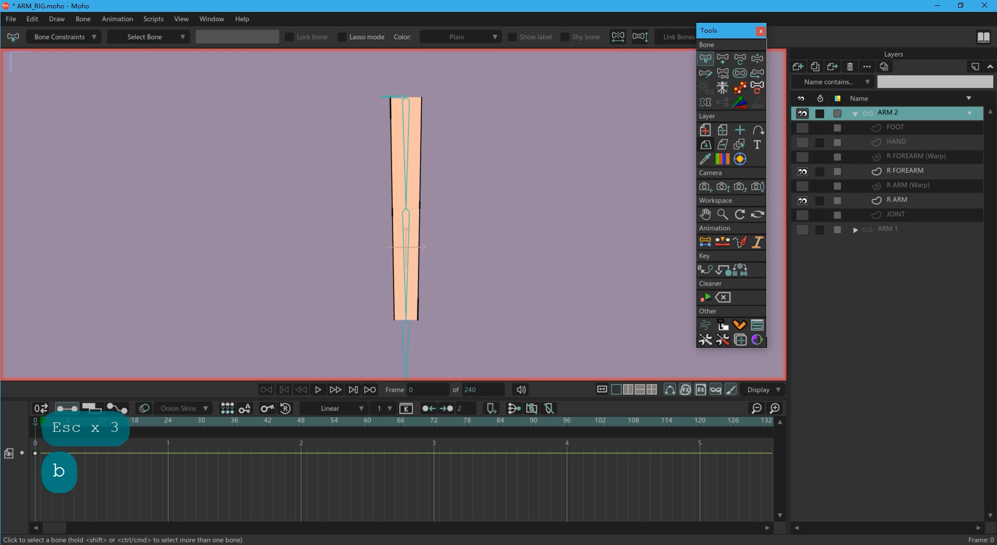
pyautogui.click(406, 156)
pyautogui.click(406, 269)
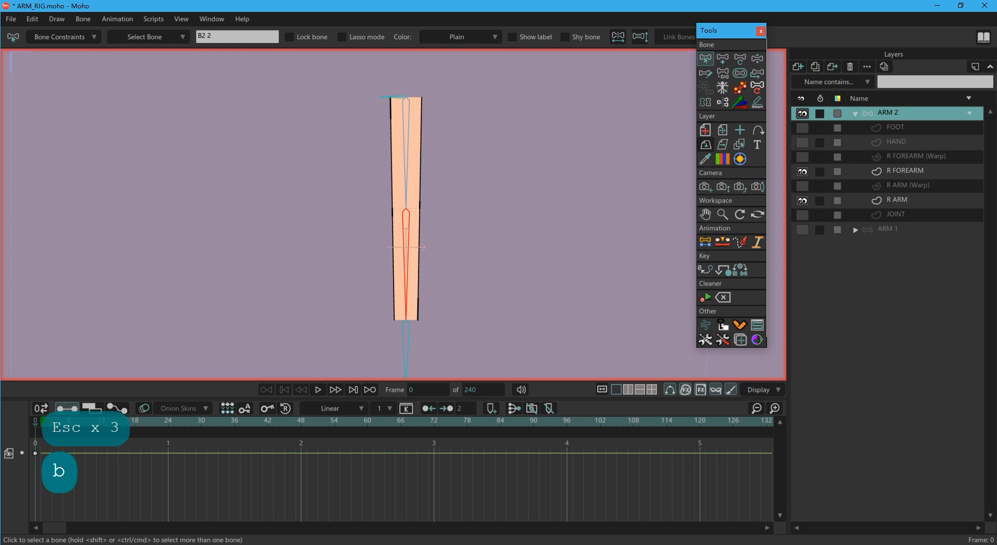
pyautogui.scroll(2, 419, 164)
pyautogui.press('Escape')
pyautogui.press('a')
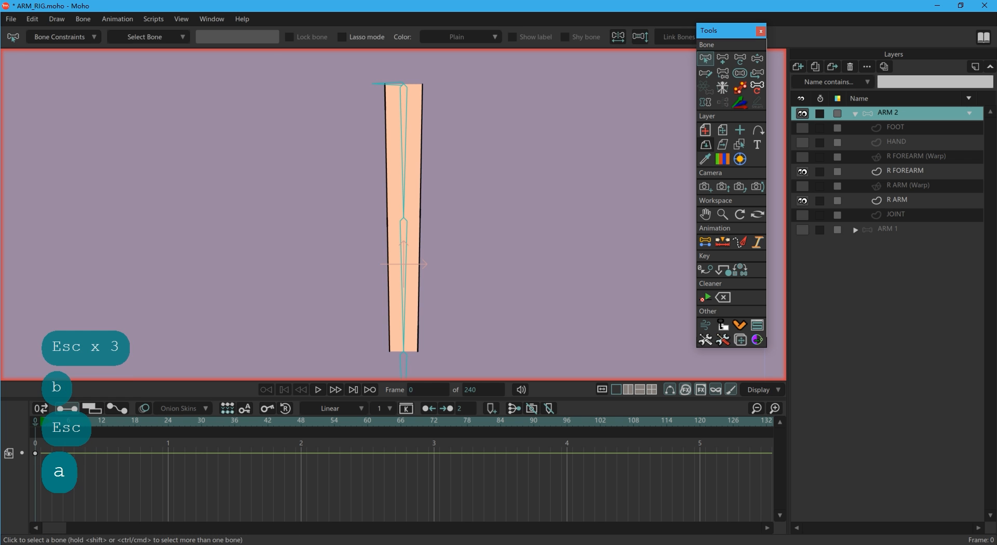
pyautogui.press('b')
pyautogui.click(403, 156)
pyautogui.press('a')
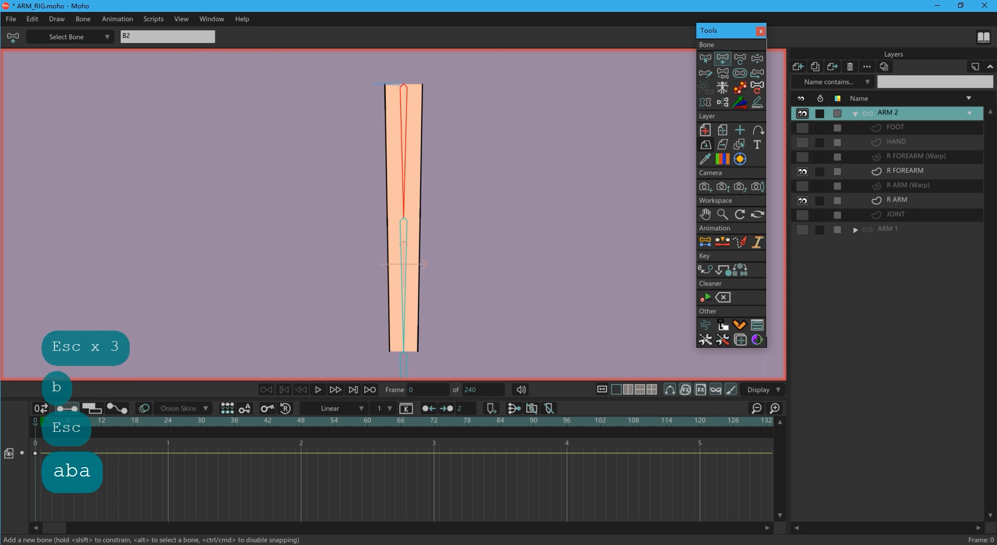
pyautogui.press('shift')
# - Add a short bone parented to the forearm bone B2 2, running from the elbow down into the forearm
pyautogui.press('b')
pyautogui.click(404, 285)
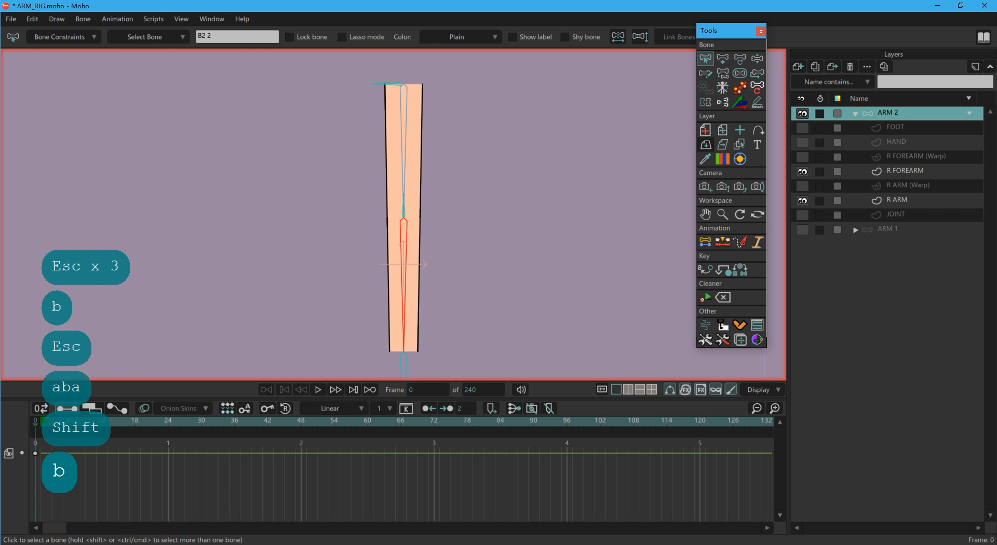
pyautogui.press('a')
pyautogui.moveTo(403, 218); pyautogui.dragTo(404, 244)
pyautogui.hotkey('shift', 'space')
pyautogui.press('space')
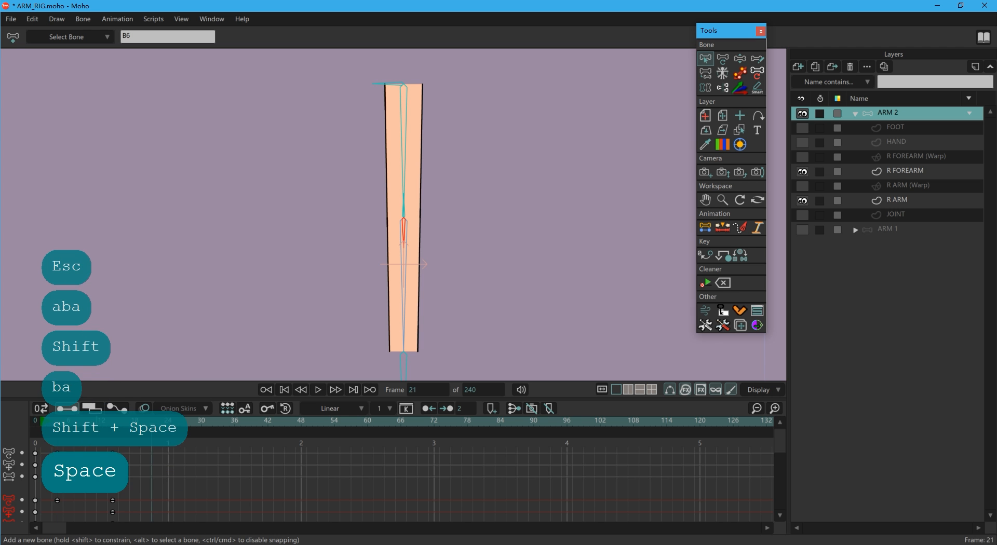
pyautogui.press('BackSpace')
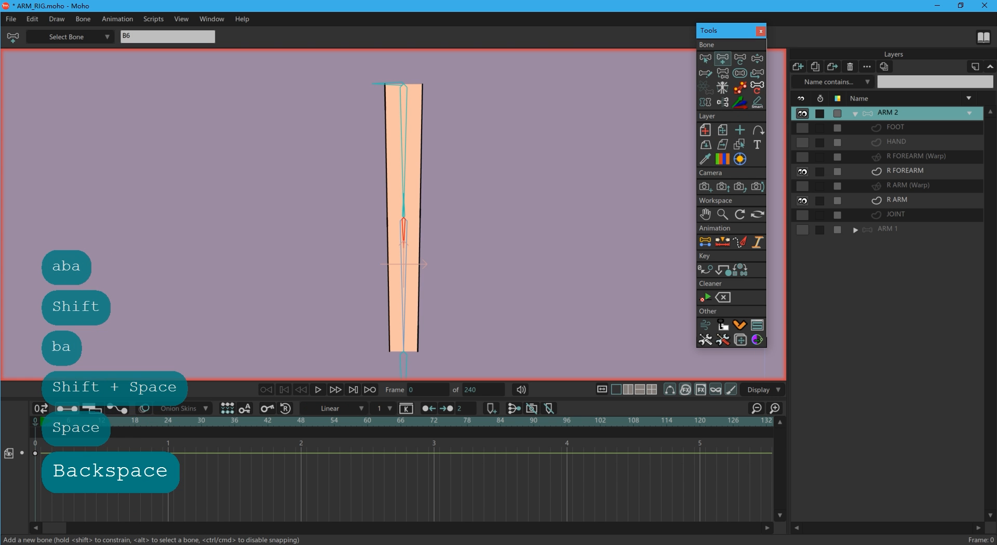
pyautogui.press('Escape')
# - Select all ARM 2 bones to check their strength areas, and test-manipulate the arm chain from its lower end
pyautogui.press('z')
pyautogui.hotkey('ctrl', 'a')
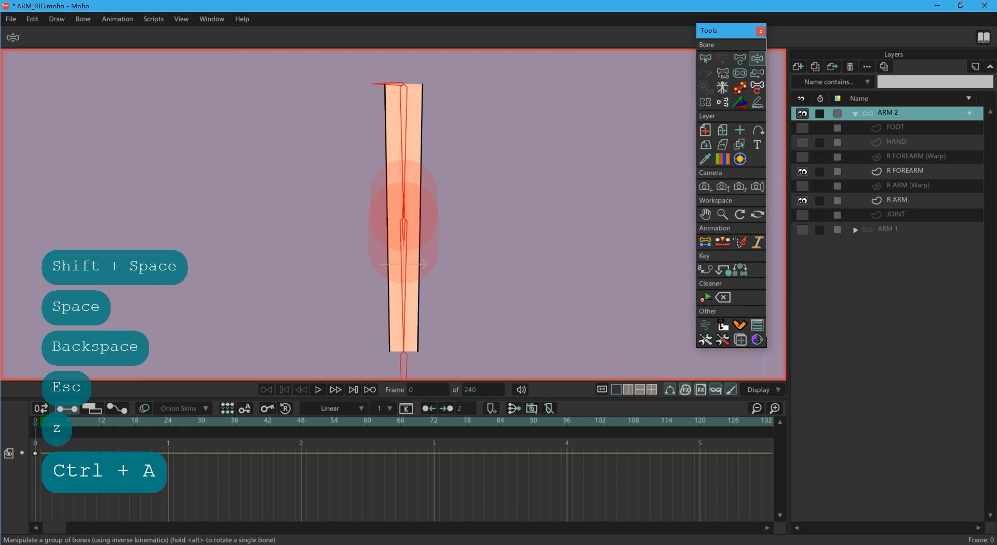
pyautogui.press('s')
pyautogui.press('Escape')
pyautogui.press('z')
pyautogui.moveTo(404, 364); pyautogui.dragTo(511, 377)
pyautogui.press('b')
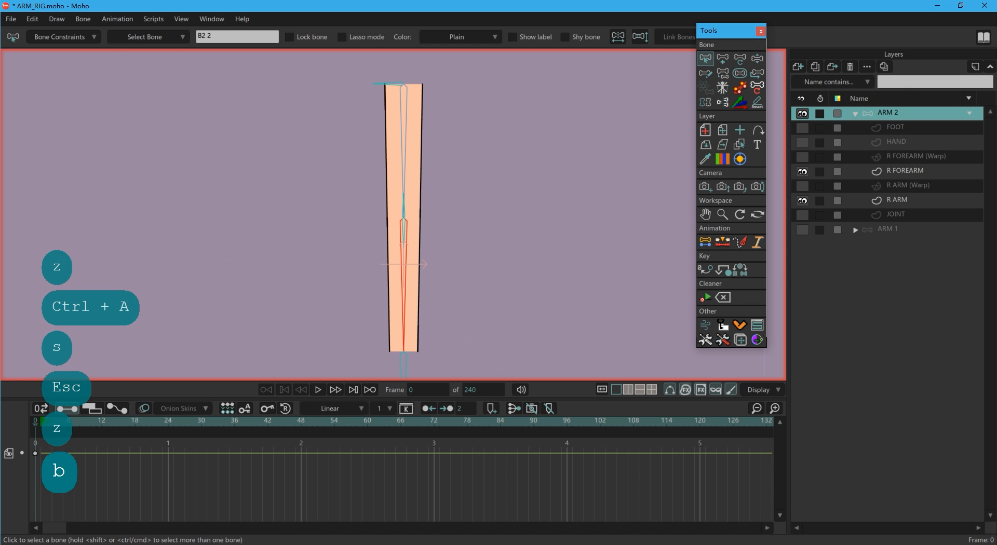
pyautogui.press('Escape')
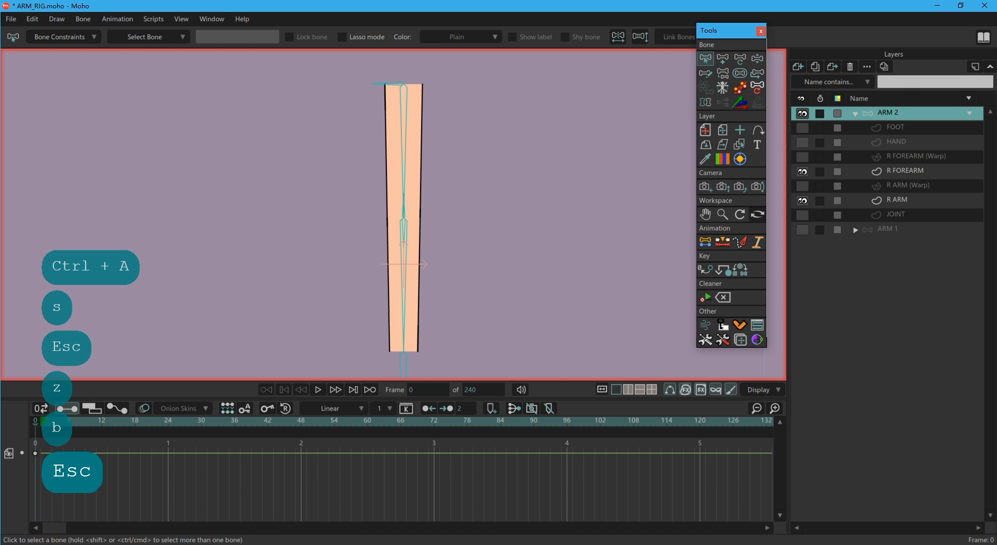
# - Hide R FOREARM, then show R ARM (Warp) and make it the active layer alongside R ARM
pyautogui.click(802, 171)
pyautogui.click(802, 186)
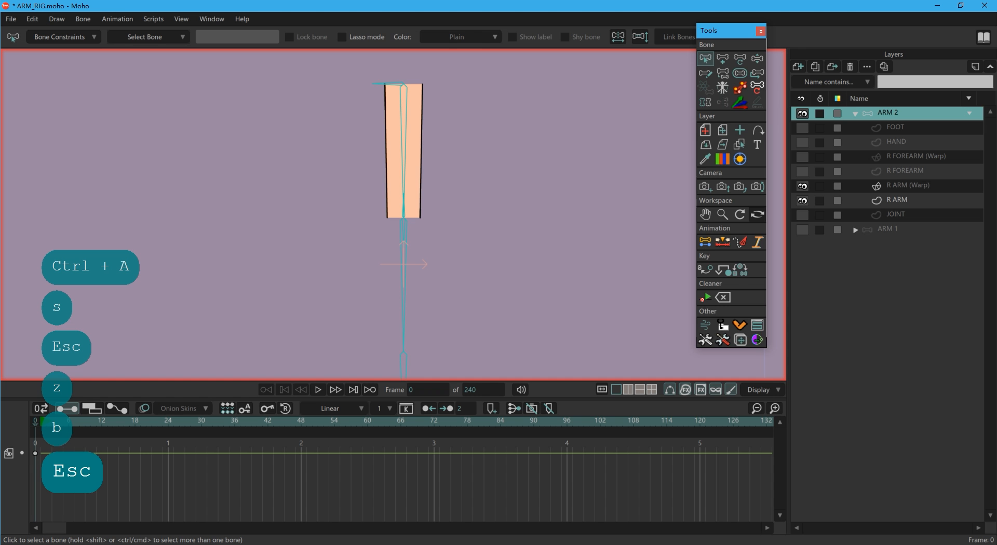
pyautogui.click(907, 185)
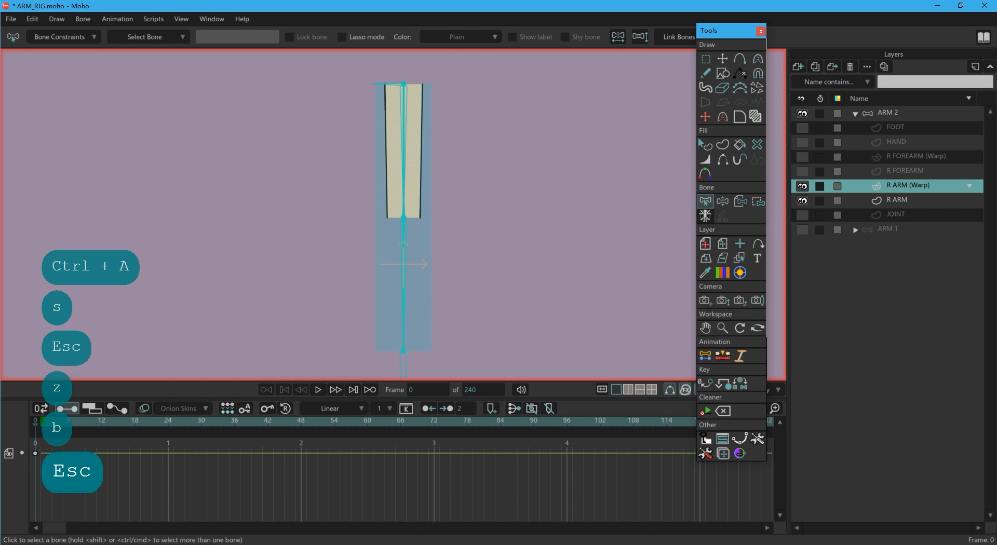
# - Bind the shoulder and elbow points of the R ARM (Warp) curve to the upper arm bone B2
pyautogui.press('b')
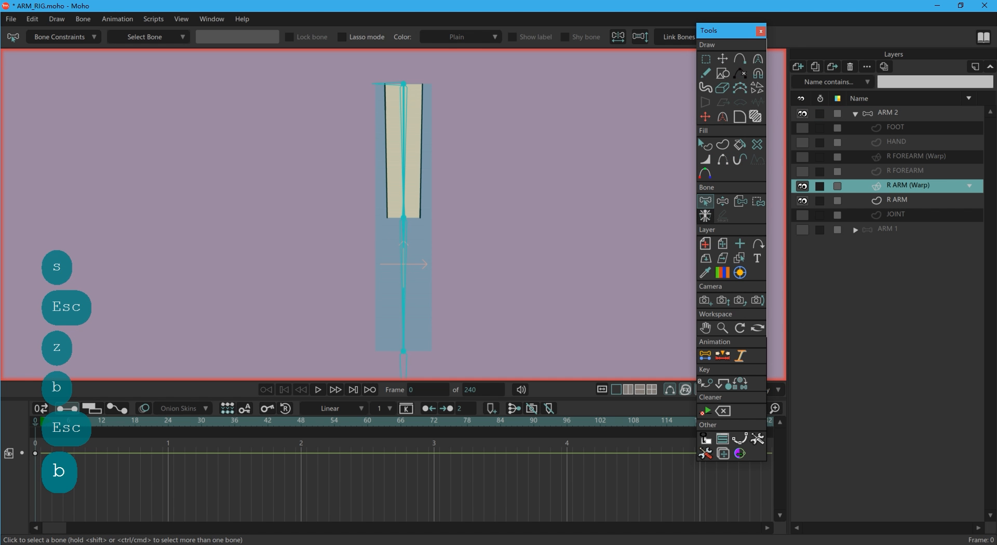
pyautogui.click(403, 151)
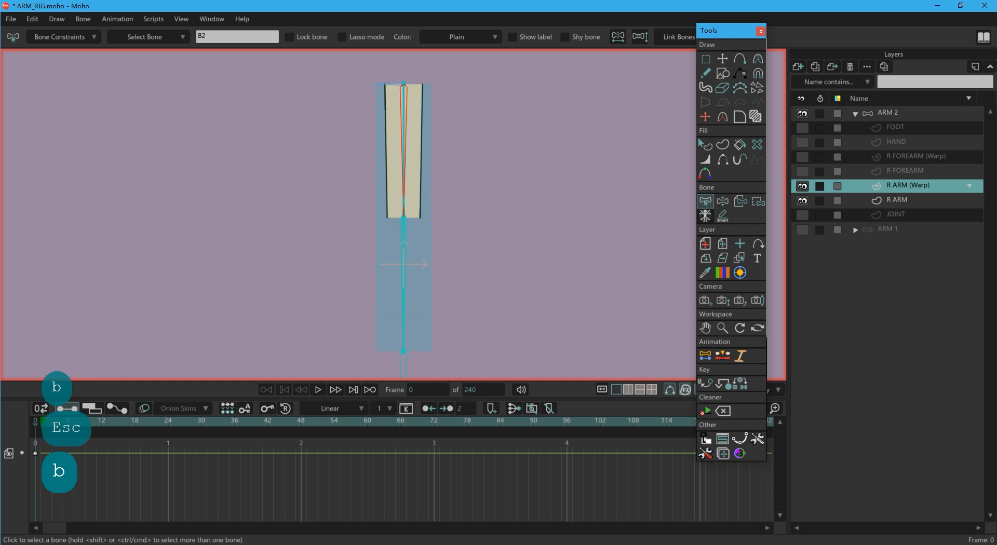
pyautogui.click(404, 286)
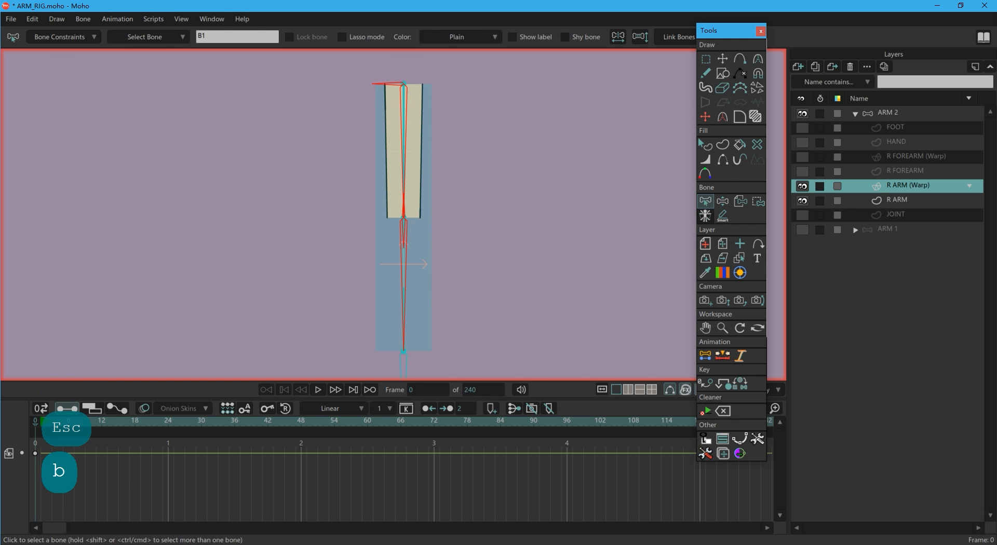
pyautogui.press('b')
pyautogui.click(403, 151)
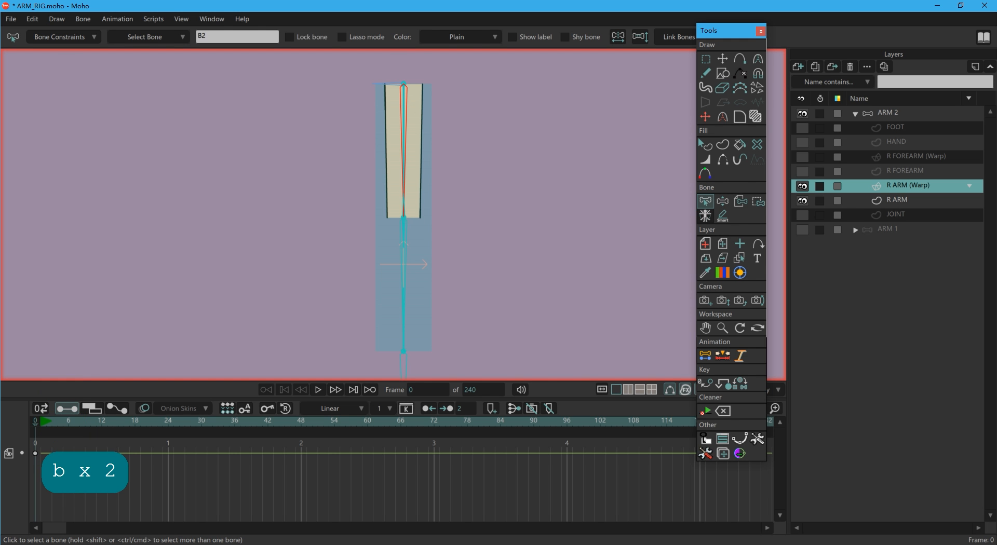
pyautogui.press('i')
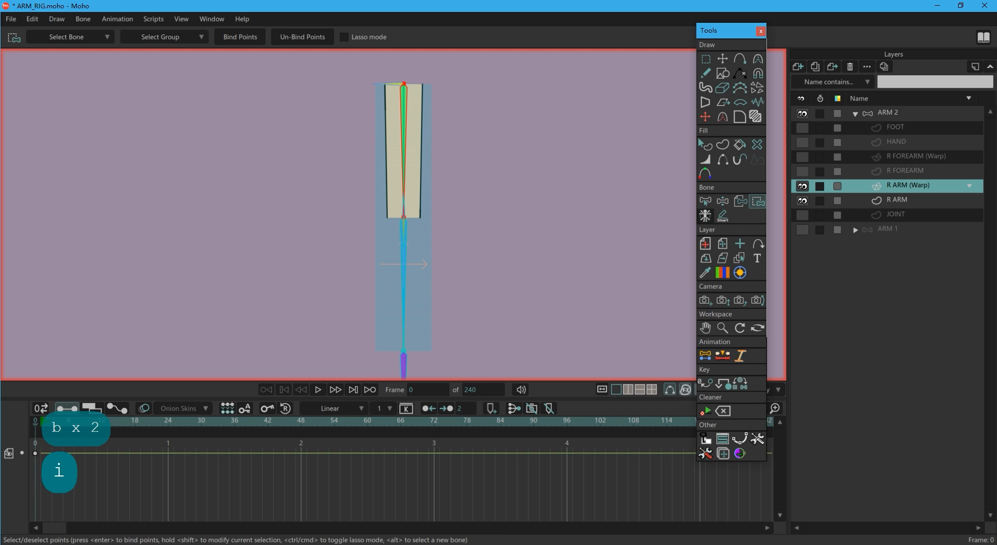
pyautogui.press('Return')
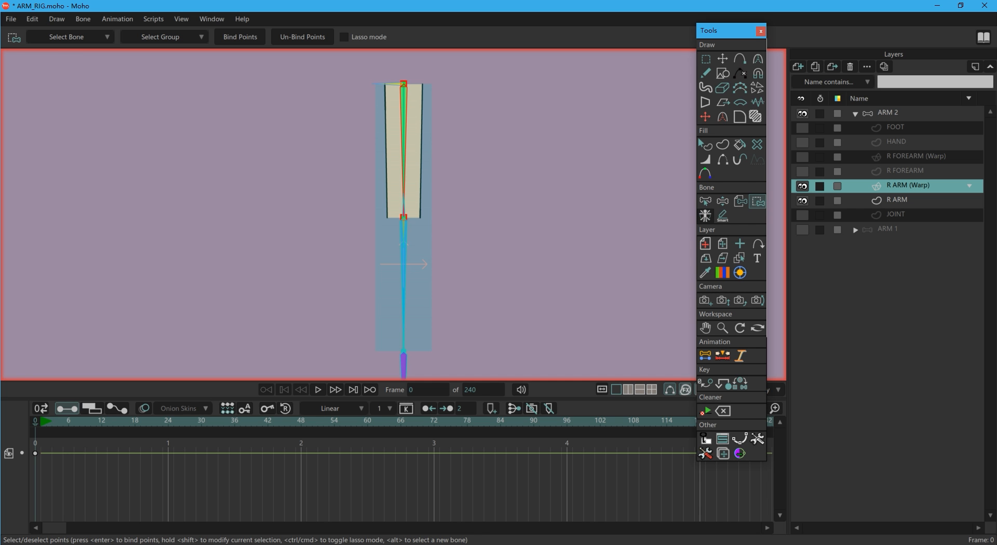
# - Bind the wrist-end point of the R ARM (Warp) curve to the short bone B5, and check the point bindings
pyautogui.press('alt')
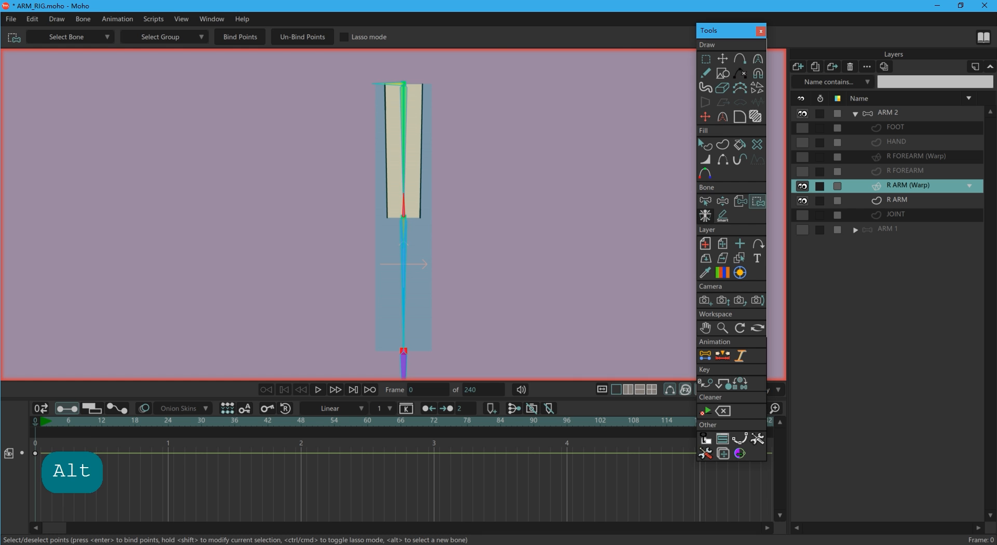
pyautogui.press('b')
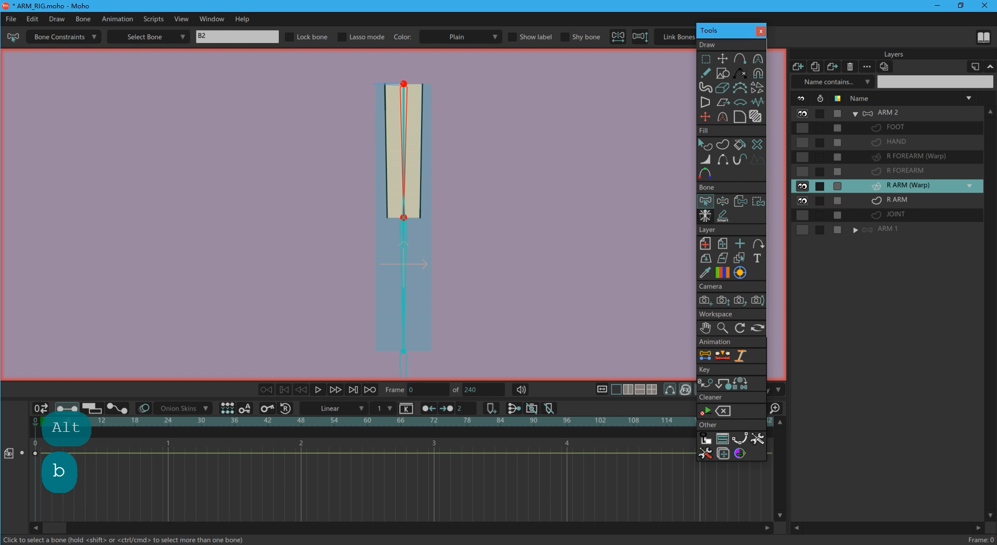
pyautogui.click(404, 351)
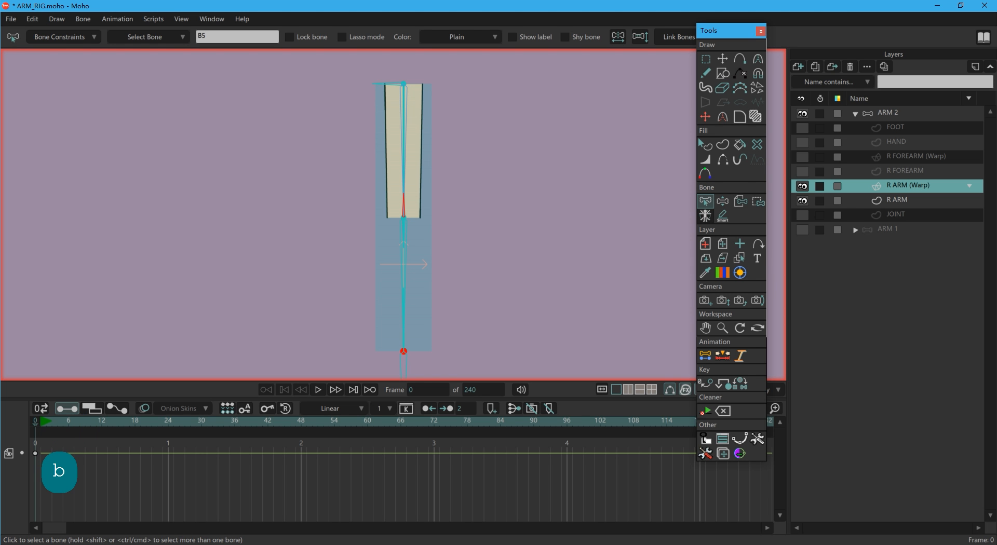
# - Hide R ARM and R ARM (Warp), show R FOREARM and R FOREARM (Warp), and make R FOREARM (Warp) the active layer
pyautogui.click(802, 186)
pyautogui.click(802, 171)
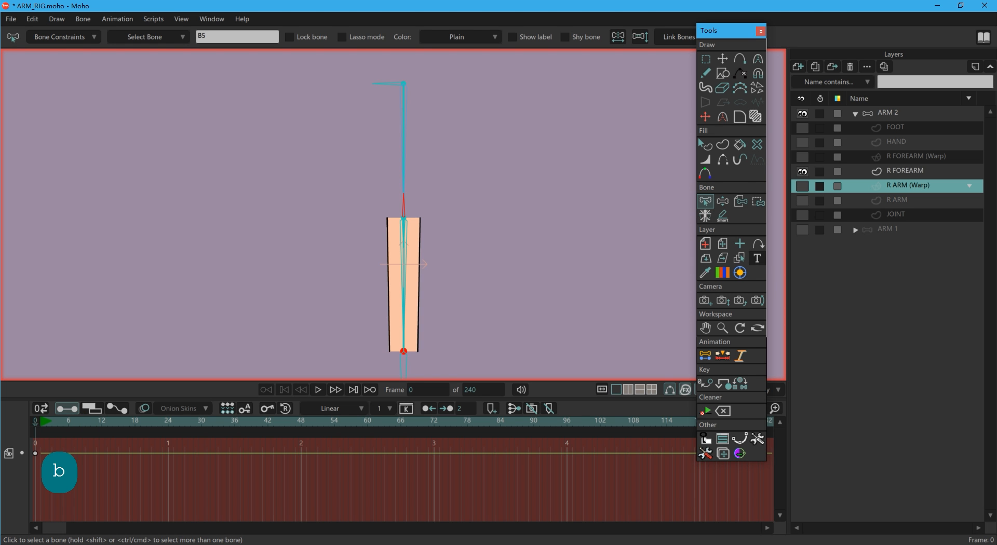
pyautogui.click(802, 156)
pyautogui.click(914, 157)
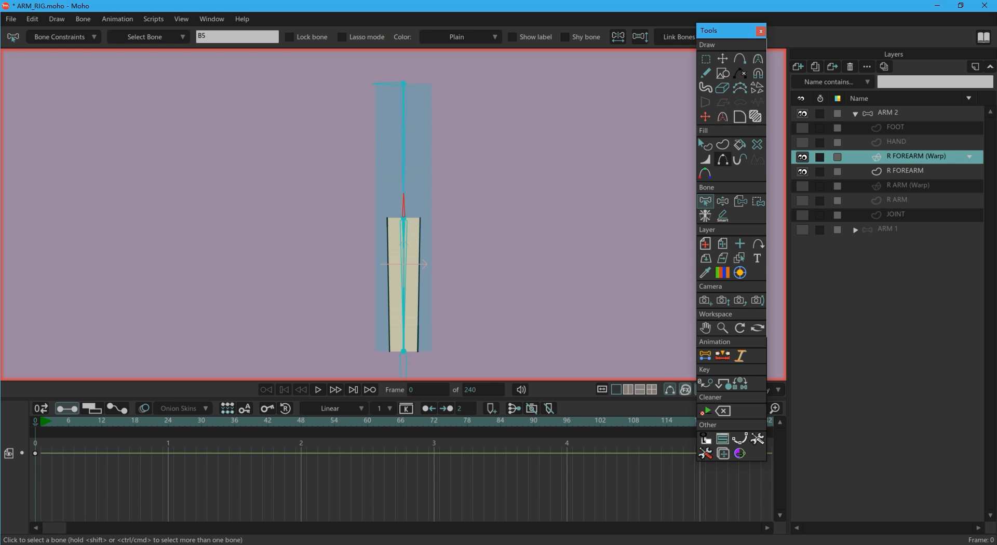
# - Bind the elbow and wrist-end points of the R FOREARM (Warp) curve to the forearm bone B2 2
pyautogui.press('b')
pyautogui.press('b')
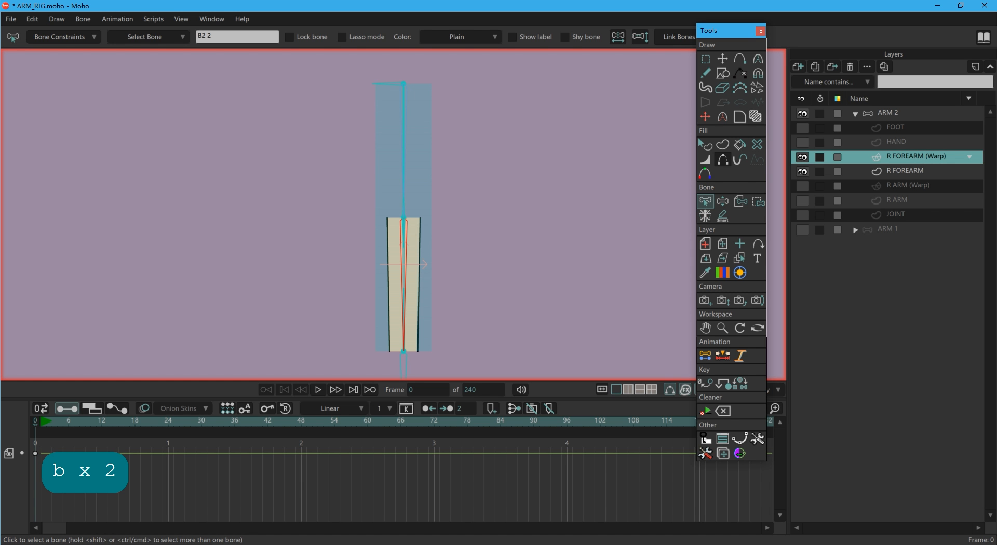
pyautogui.press('i')
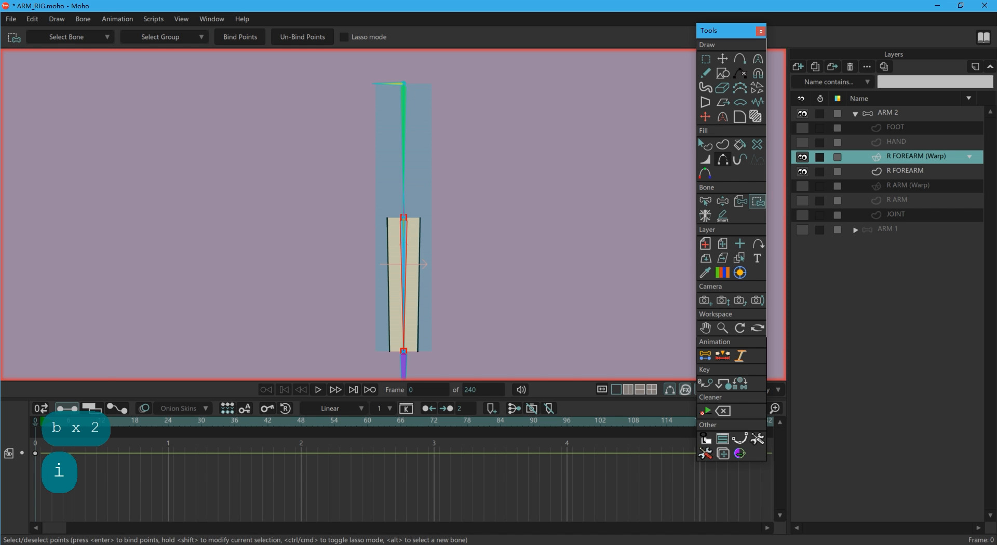
# - Bind the shoulder-end point of the R FOREARM (Warp) curve to the short bone B6, and check the point bindings
pyautogui.press('alt')
pyautogui.moveTo(389, 73); pyautogui.dragTo(419, 103)
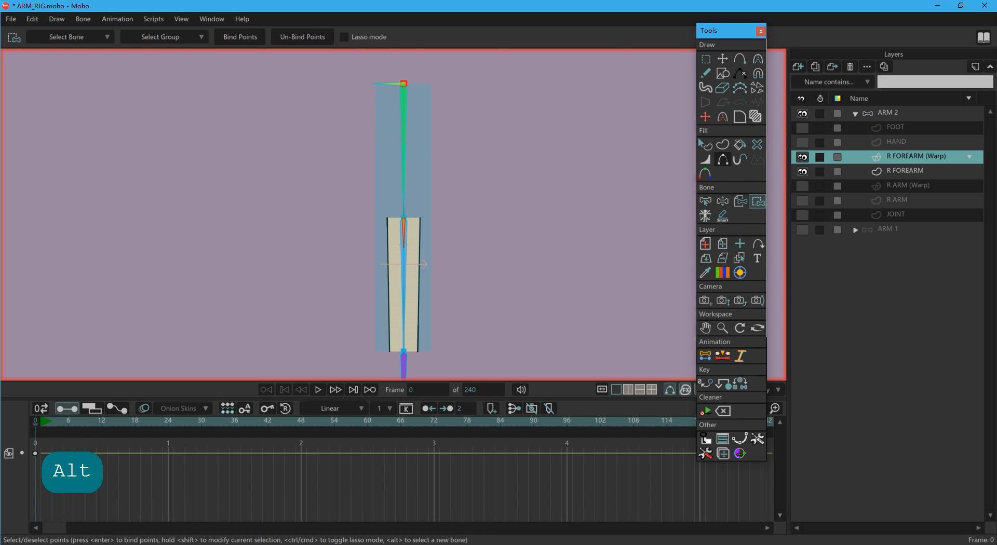
pyautogui.press('b')
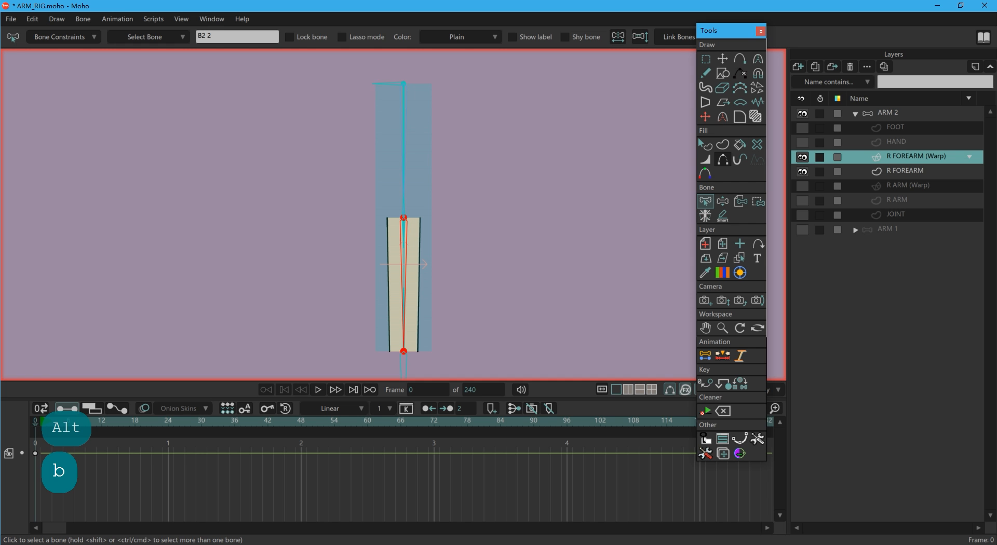
pyautogui.click(403, 231)
pyautogui.press('alt')
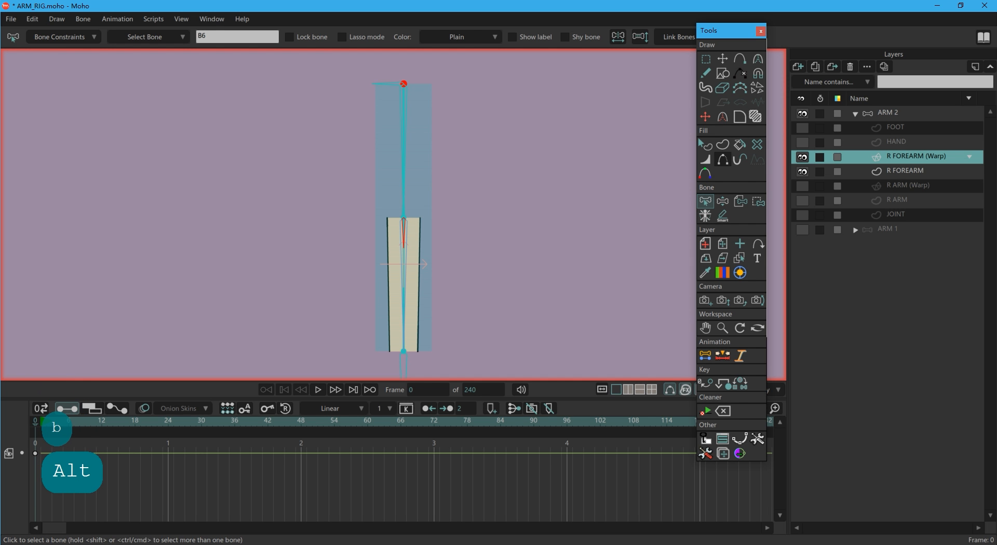
# - Show R ARM and R ARM (Warp) again, test-bend the ARM 2 bone chain at frame 1, and clear the test pose
pyautogui.press('Escape')
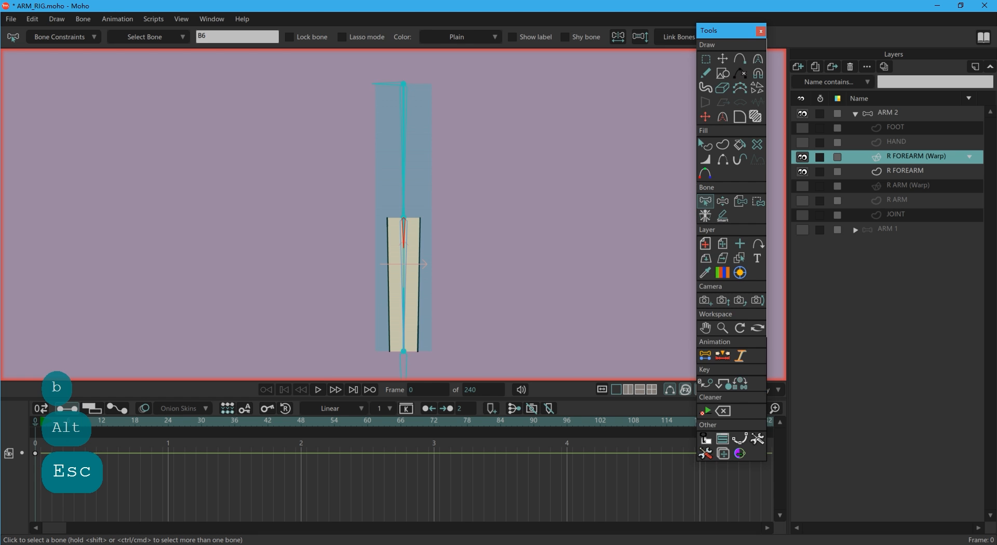
pyautogui.click(893, 113)
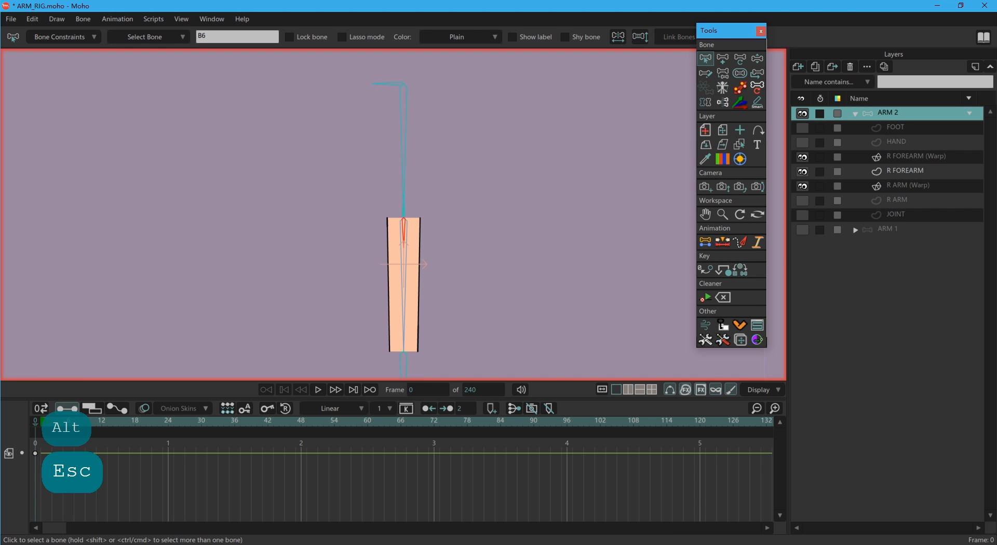
pyautogui.press('Right')
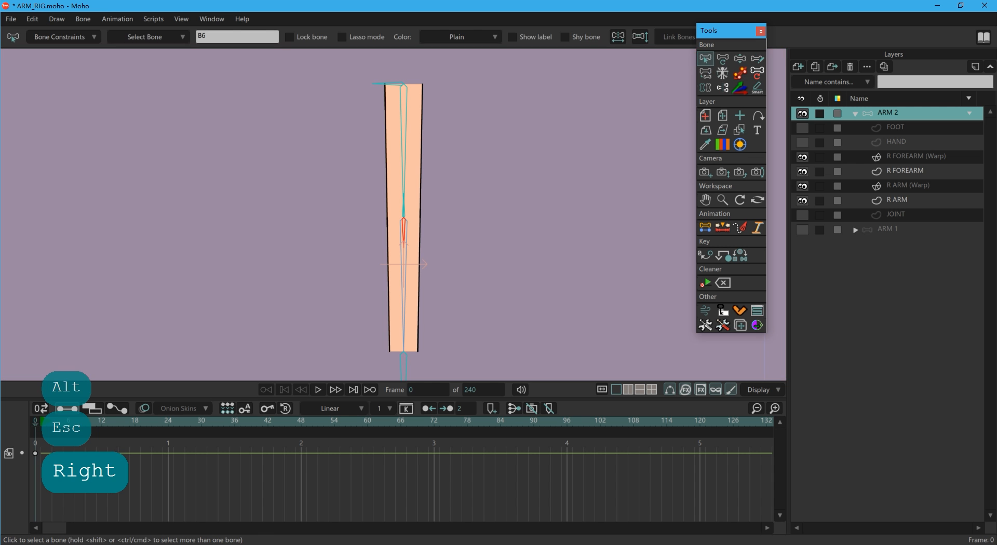
pyautogui.press('z')
pyautogui.moveTo(294, 353); pyautogui.dragTo(326, 361)
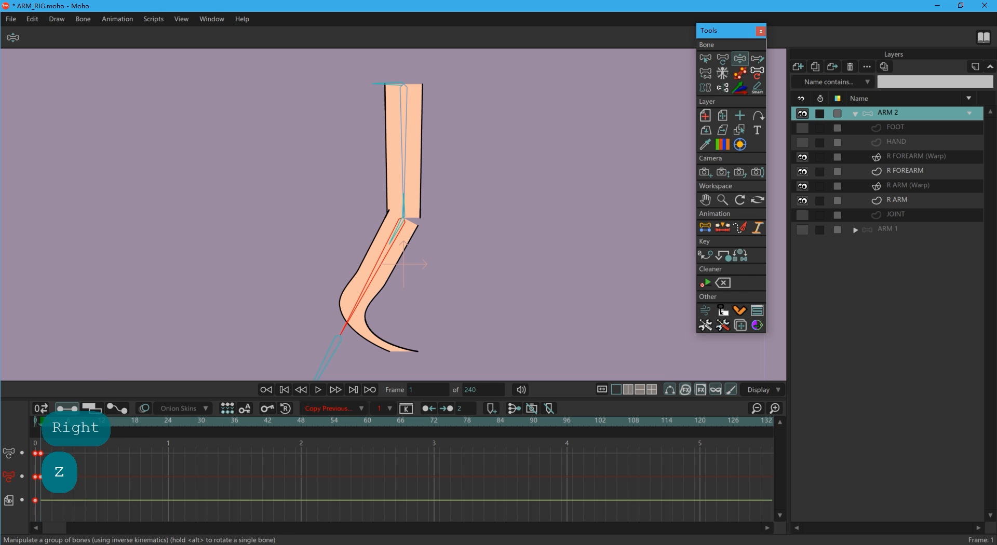
pyautogui.press('BackSpace')
pyautogui.press('Left')
pyautogui.press('Escape')
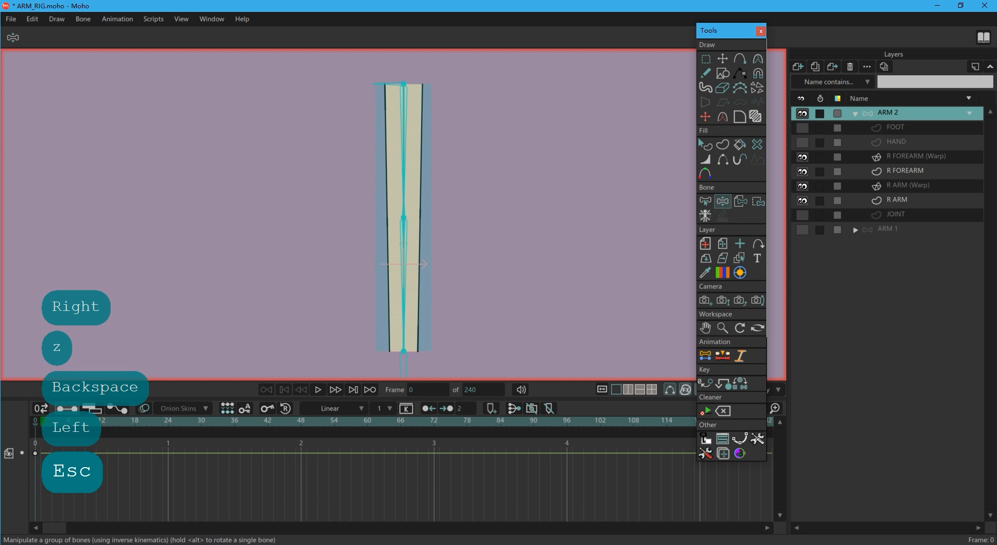
# - Nudge the wrist-end point of the R FOREARM (Warp) curve down to Y -0.3752, just past the forearm shape's lower edge
pyautogui.click(909, 155)
pyautogui.scroll(5, 393, 214)
pyautogui.scroll(5, 410, 301)
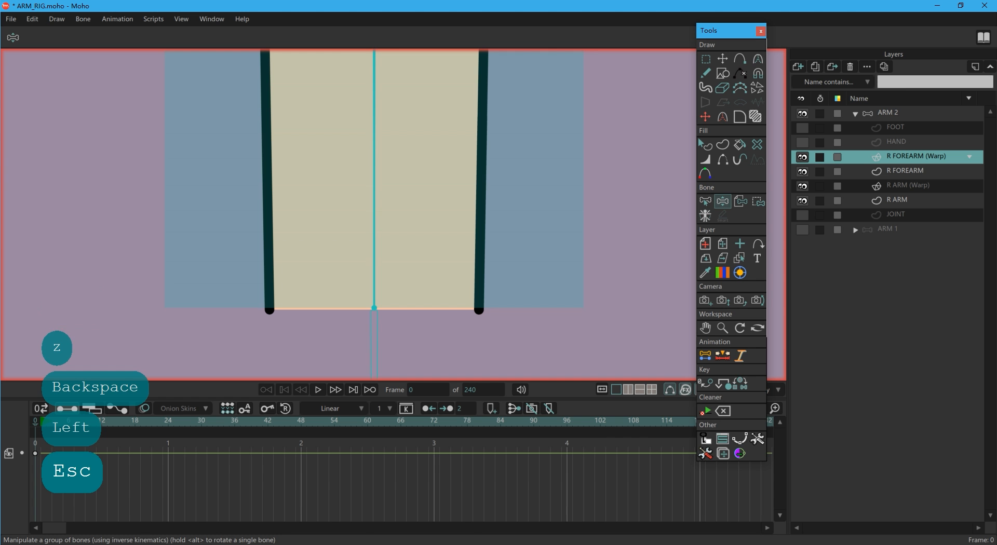
pyautogui.press('g')
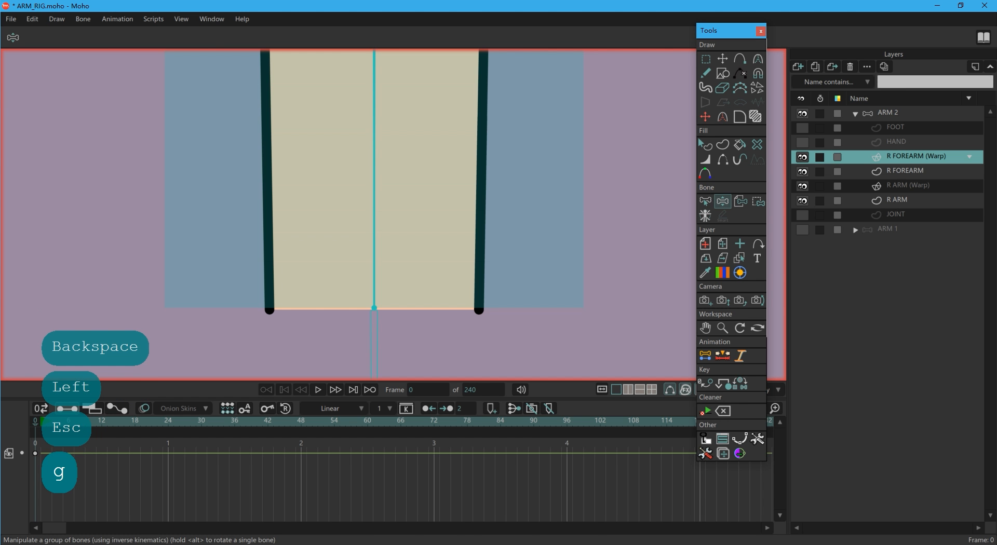
pyautogui.moveTo(348, 273); pyautogui.dragTo(391, 333)
pyautogui.press('t')
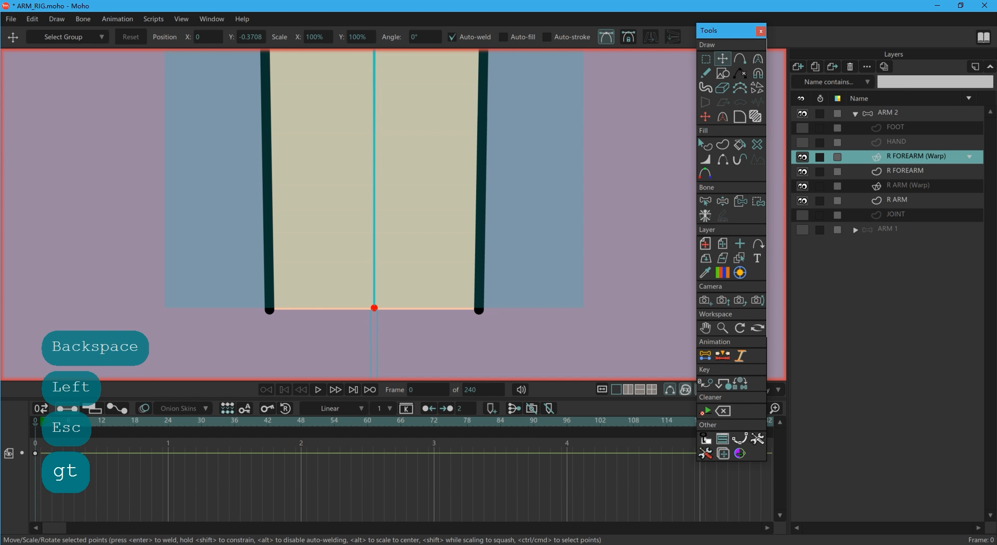
pyautogui.hotkey('ctrl', 'Down')
pyautogui.hotkey('ctrl', 'Down')
pyautogui.hotkey('ctrl', 'Down')
pyautogui.hotkey('ctrl', 'Down')
pyautogui.hotkey('ctrl', 'Down')
pyautogui.hotkey('ctrl', 'Down')
pyautogui.hotkey('ctrl', 'Down')
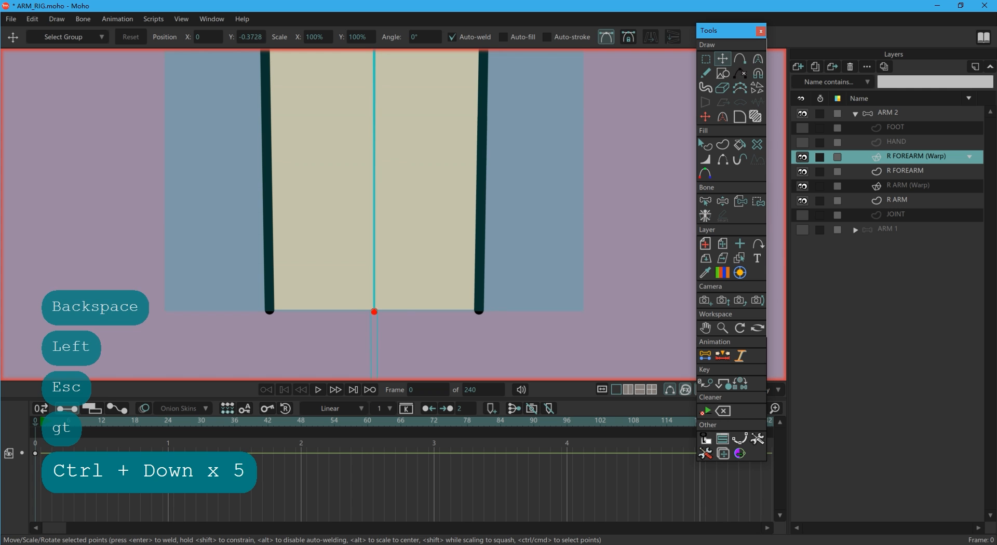
pyautogui.hotkey('ctrl', 'Down')
pyautogui.hotkey('ctrl', 'Down')
pyautogui.hotkey('ctrl', 'Down')
pyautogui.hotkey('ctrl', 'Down')
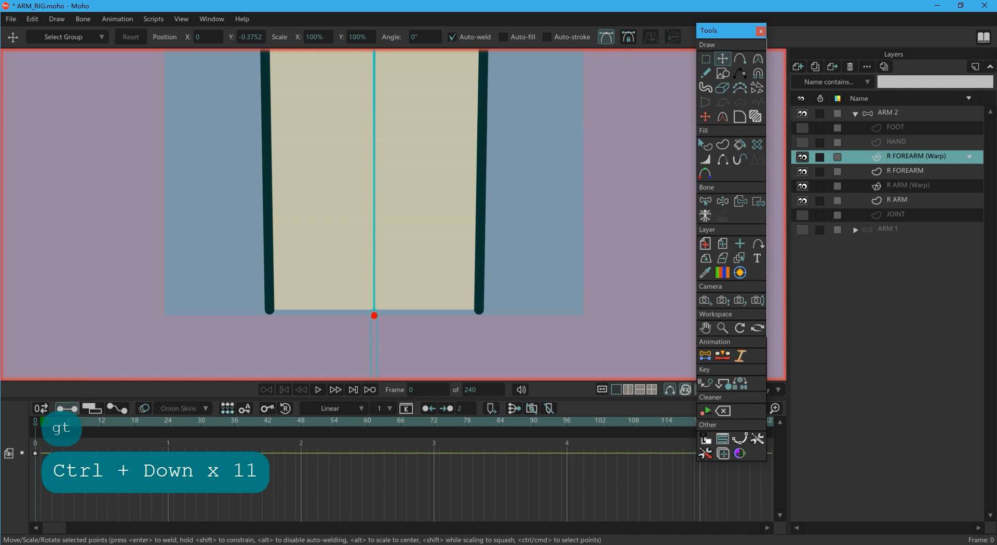
pyautogui.scroll(-7, 397, 353)
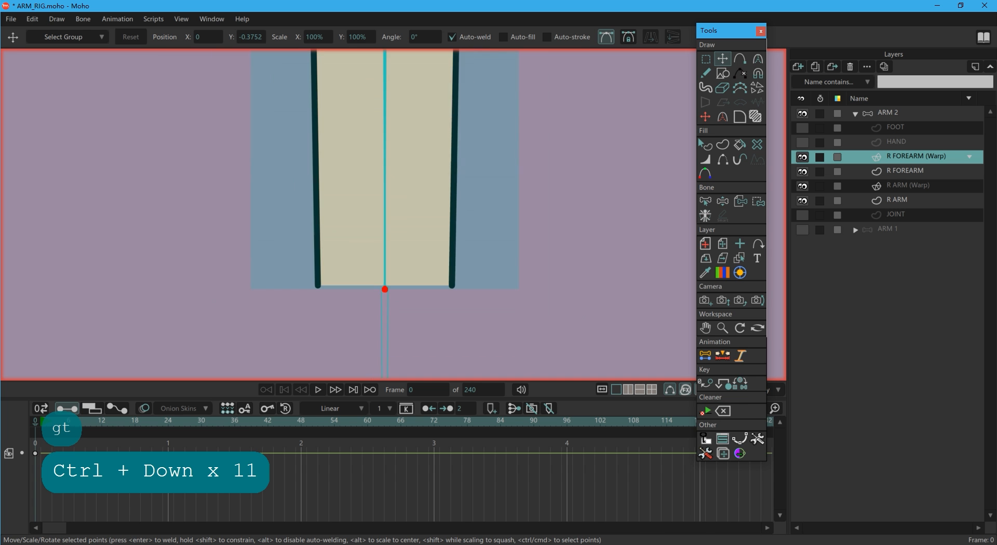
pyautogui.press('Escape')
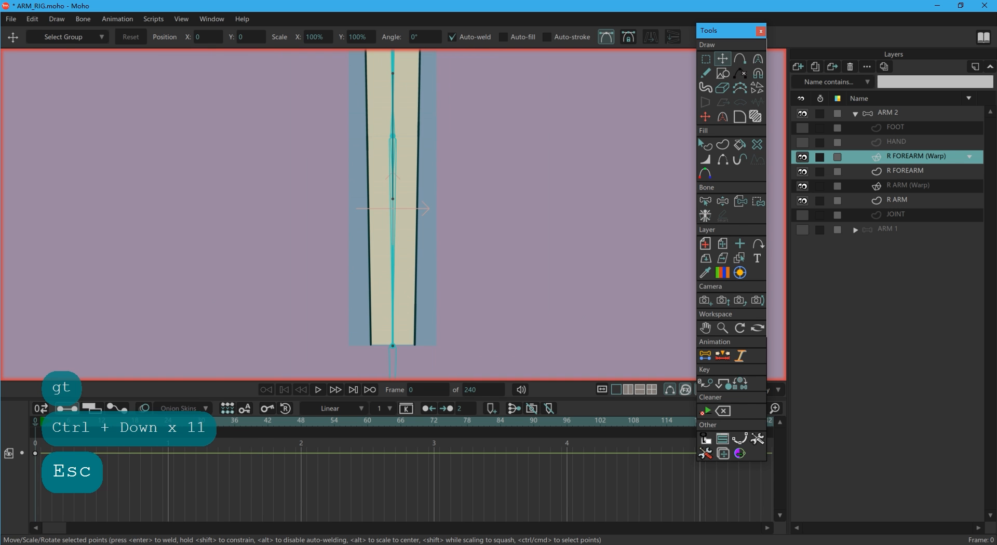
# - Bend the ARM 2 forearm sharply outward at frame 1 by manipulating the bone chain
pyautogui.press('Right')
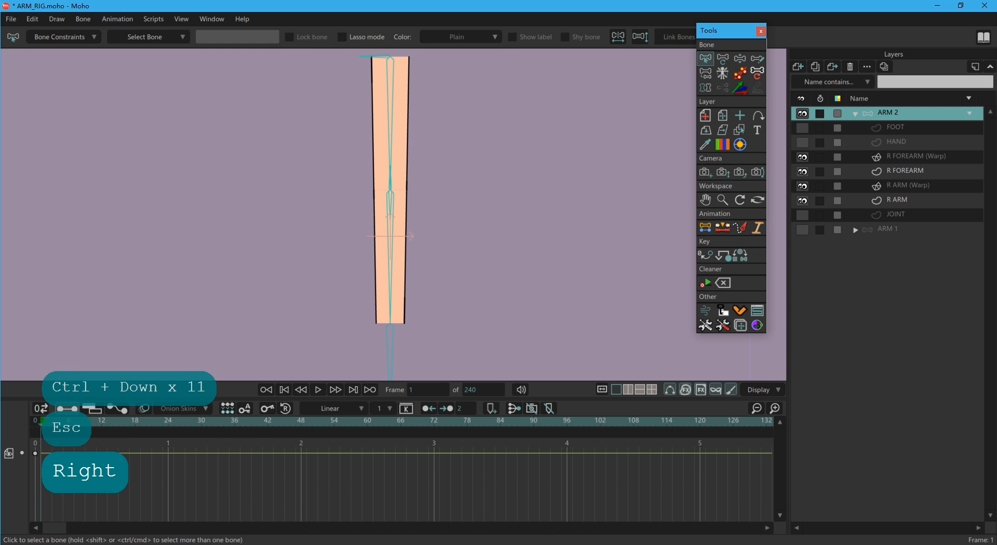
pyautogui.press('z')
pyautogui.moveTo(397, 376); pyautogui.dragTo(178, 252)
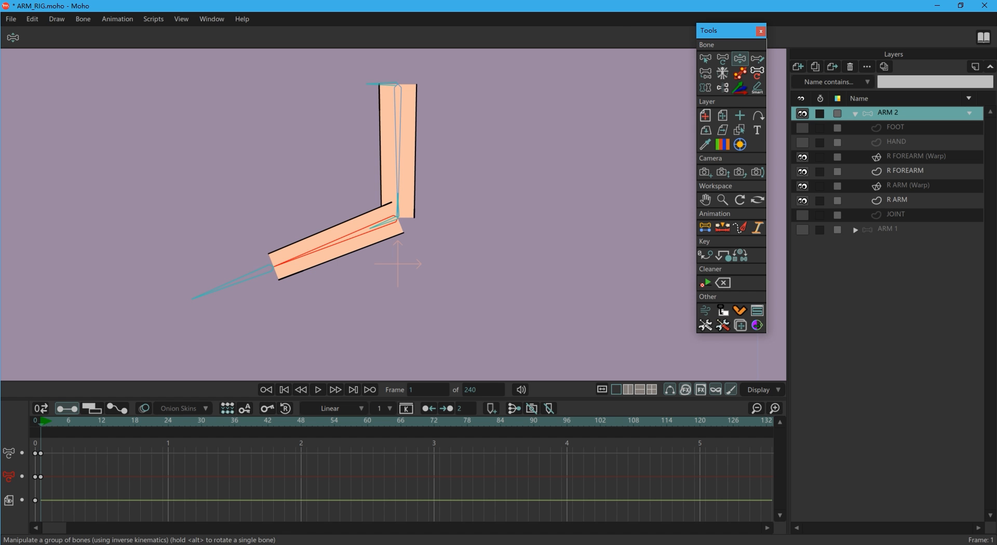
# - Make the angle of the short elbow bone B5 follow the forearm bone with an angle control value of 0.5
pyautogui.press('b')
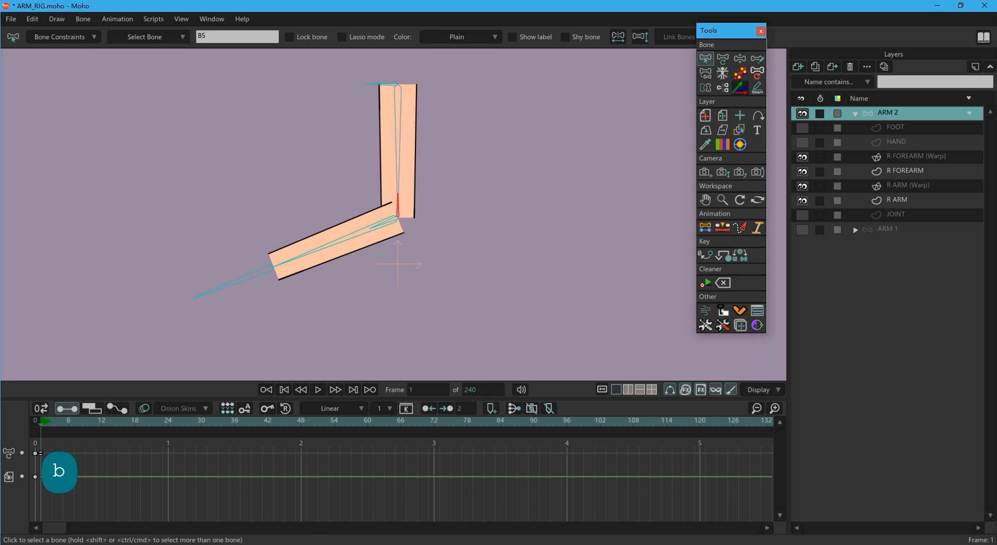
pyautogui.click(740, 87)
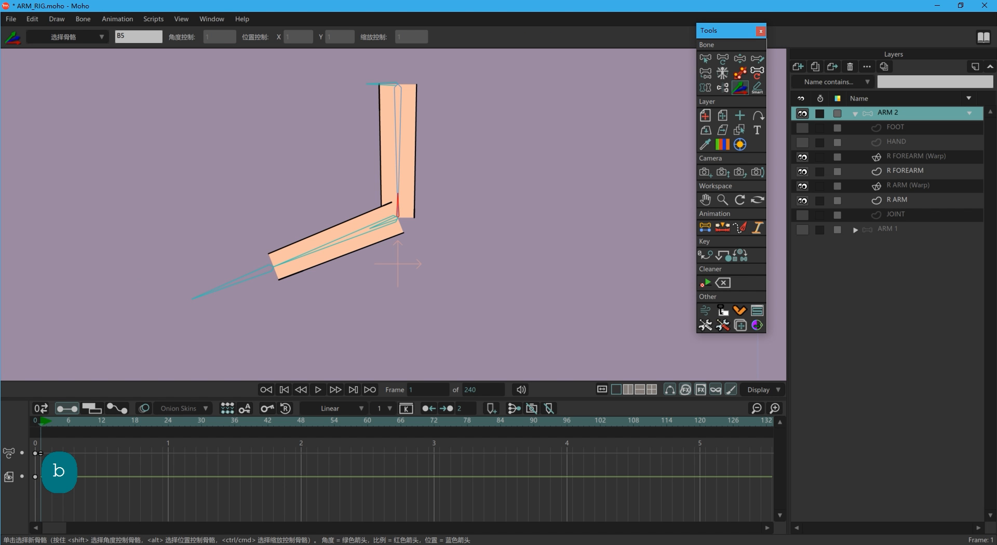
pyautogui.write('.5')
pyautogui.press('Return')
pyautogui.hotkey('ctrl', 'z')
pyautogui.hotkey('ctrl', 'z')
pyautogui.press('shift')
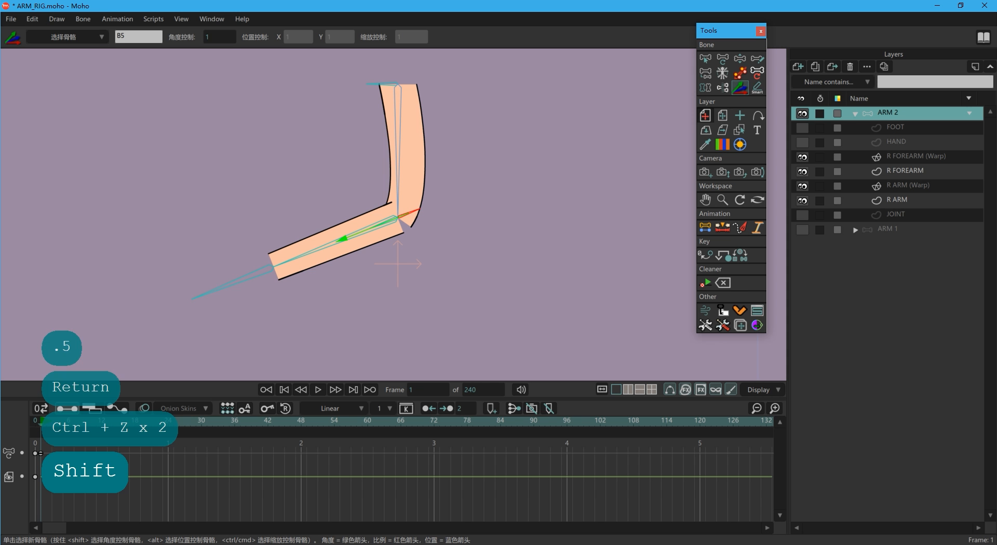
pyautogui.click(219, 37)
pyautogui.write('0.5')
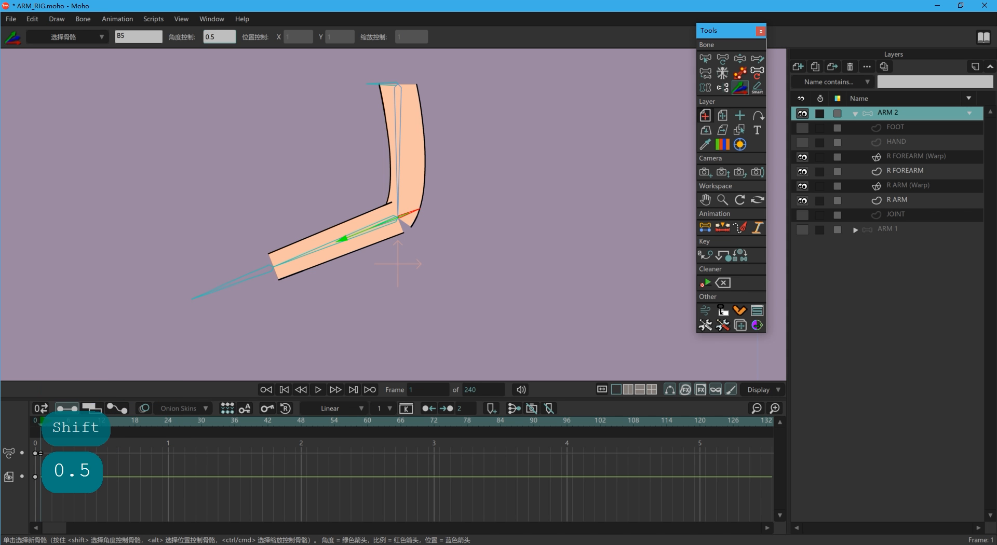
pyautogui.press('Return')
# - Test-bend the ARM 2 forearm to both sides at frame 1 to check the curve of the upper arm
pyautogui.press('z')
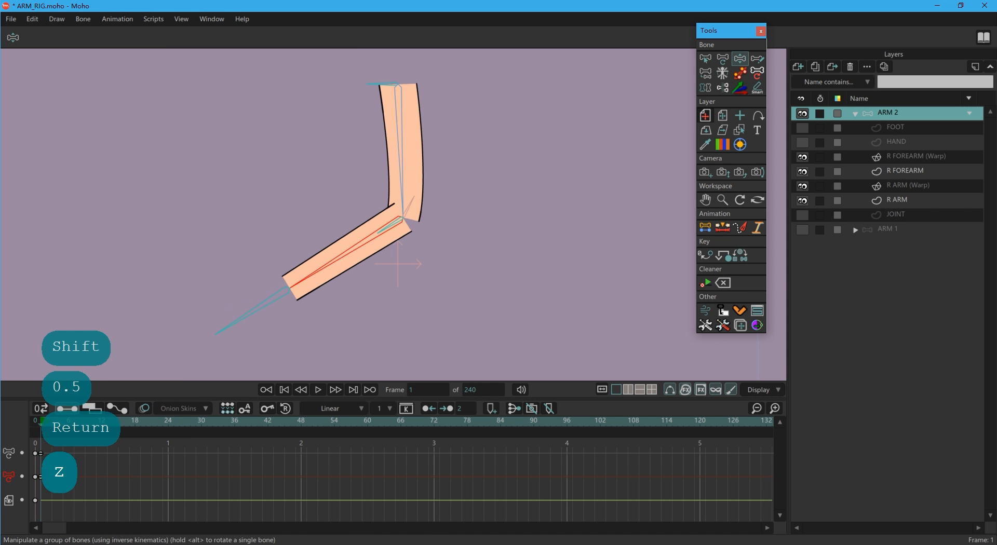
pyautogui.press('t')
pyautogui.moveTo(306, 298); pyautogui.dragTo(549, 210)
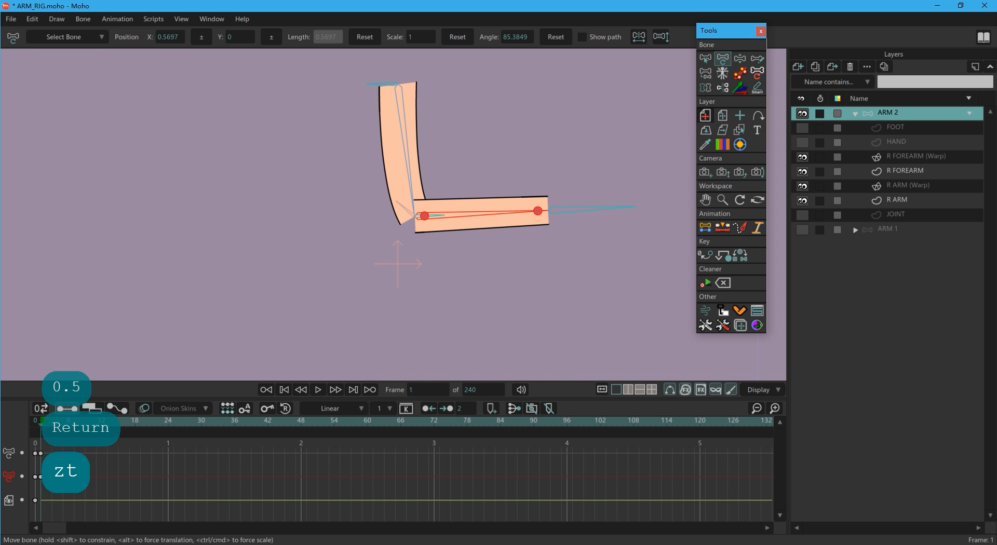
pyautogui.moveTo(549, 211); pyautogui.dragTo(548, 242)
# - Make the angle of the short elbow bone B6 follow the forearm bone with an angle control value of -0.5
pyautogui.press('b')
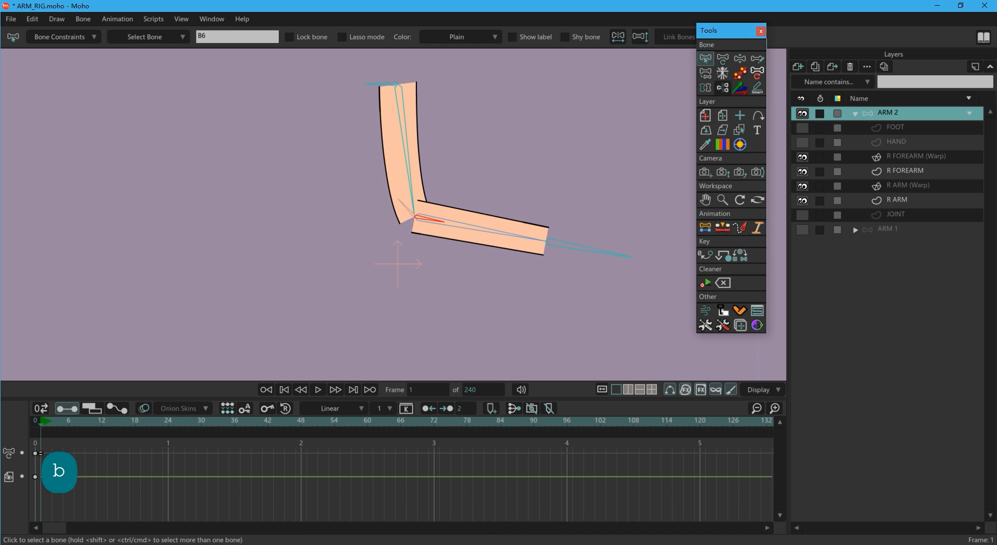
pyautogui.click(740, 87)
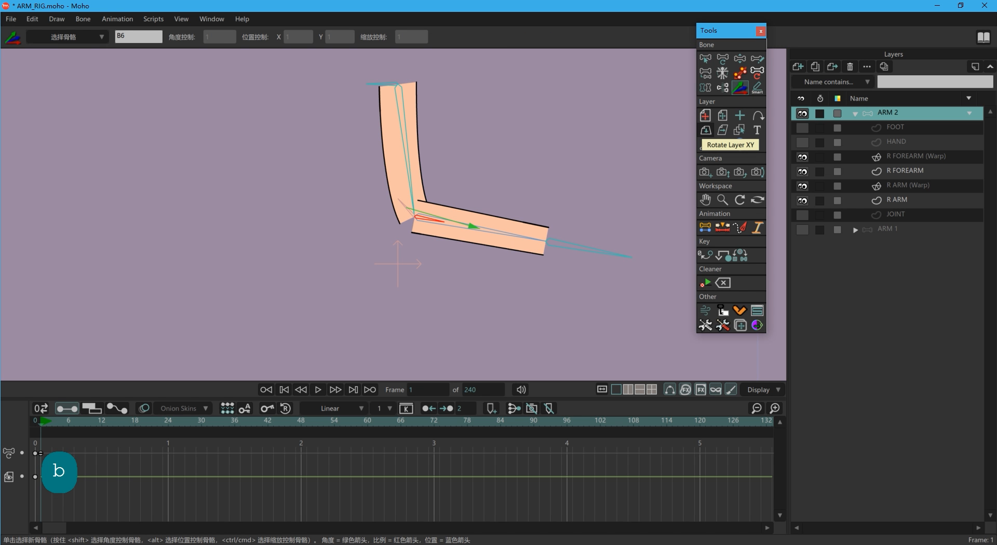
pyautogui.keyDown('shift'); pyautogui.click(410, 210); pyautogui.keyUp('shift')
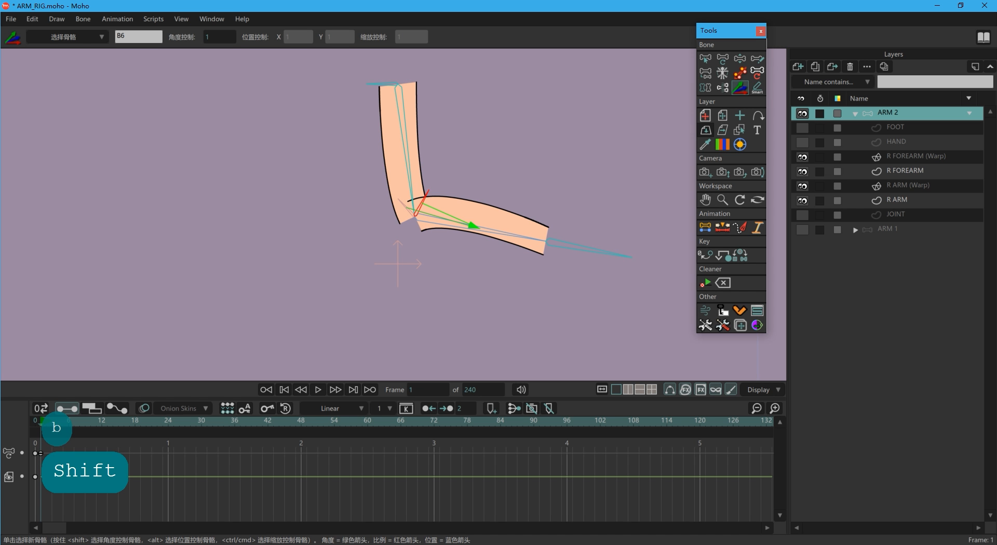
pyautogui.click(207, 36)
pyautogui.write('-0.5')
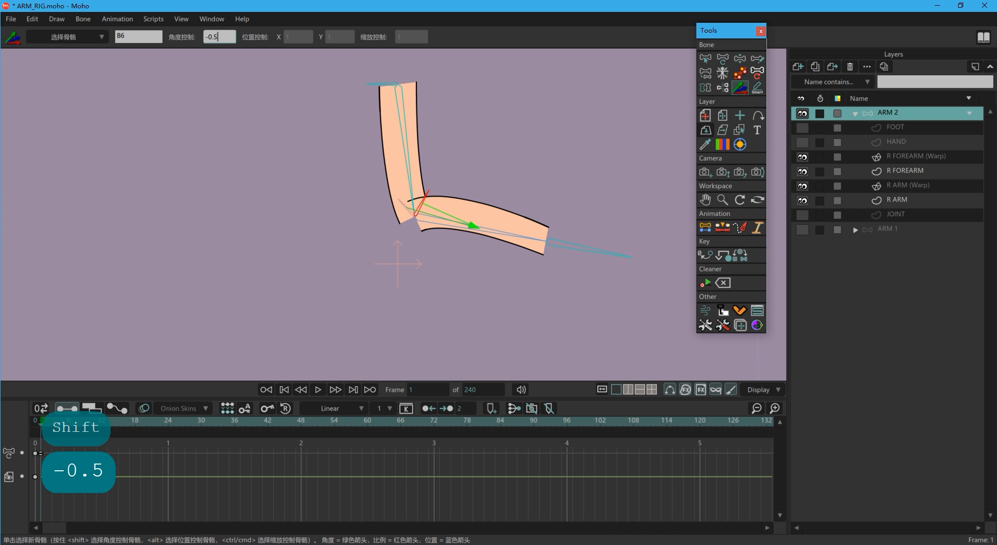
pyautogui.press('Return')
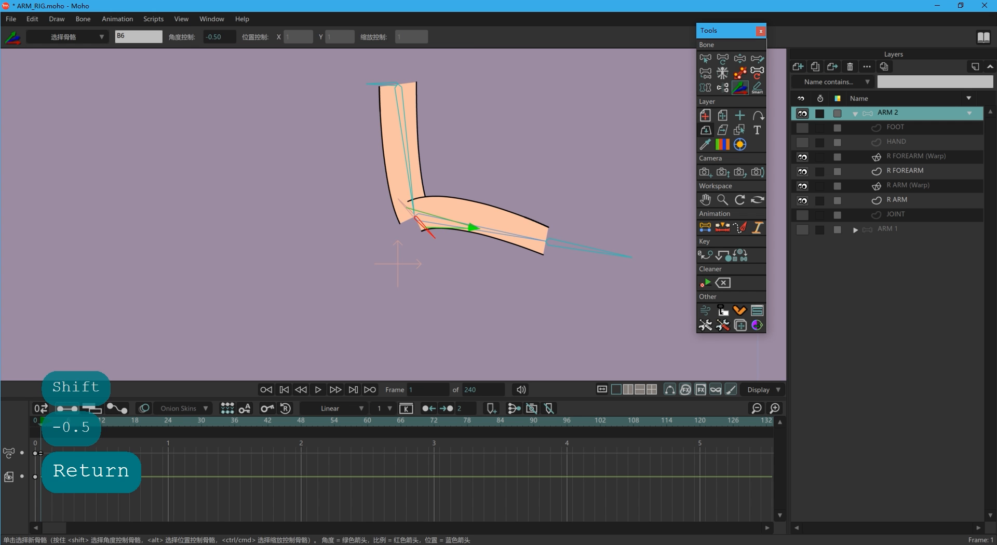
# - Test-bend the ARM 2 forearm at frame 1, delete the test keyframes, and return to frame 0
pyautogui.press('t')
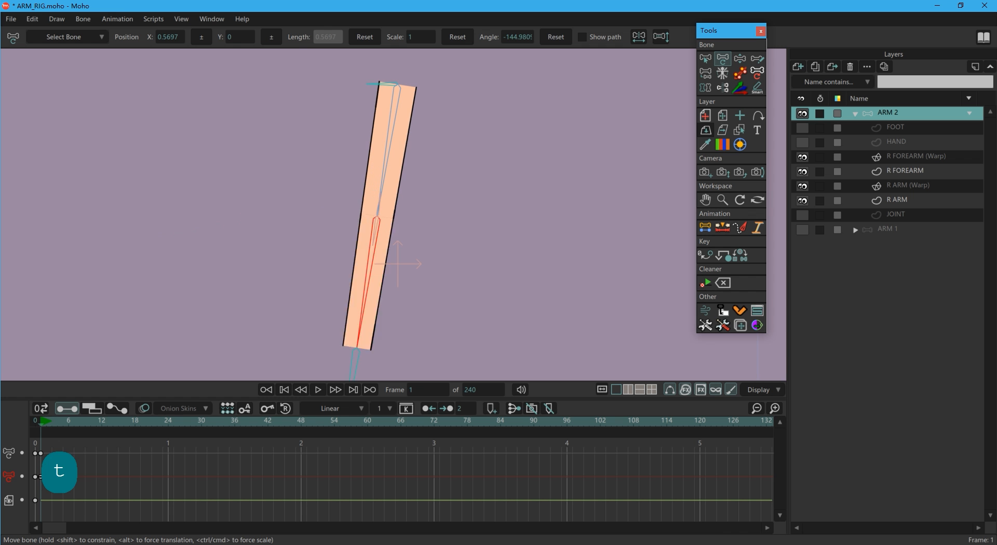
pyautogui.moveTo(363, 304); pyautogui.dragTo(464, 238)
pyautogui.moveTo(86, 504); pyautogui.dragTo(31, 430)
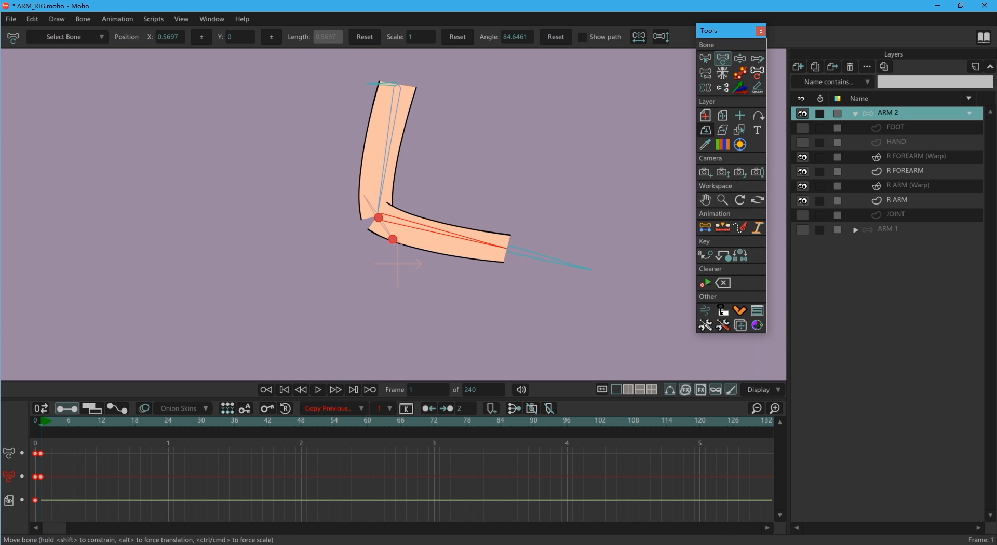
pyautogui.press('BackSpace')
pyautogui.press('Escape')
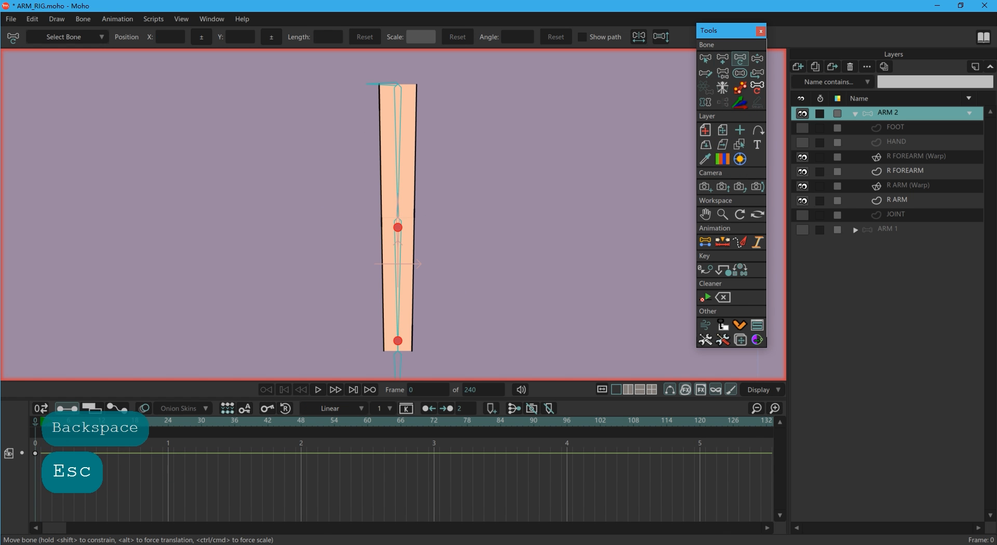
# - Show the HAND and JOINT layers and add a short bone at the shoulder of ARM 2, parented to the upper arm bone
pyautogui.click(896, 214)
pyautogui.click(802, 142)
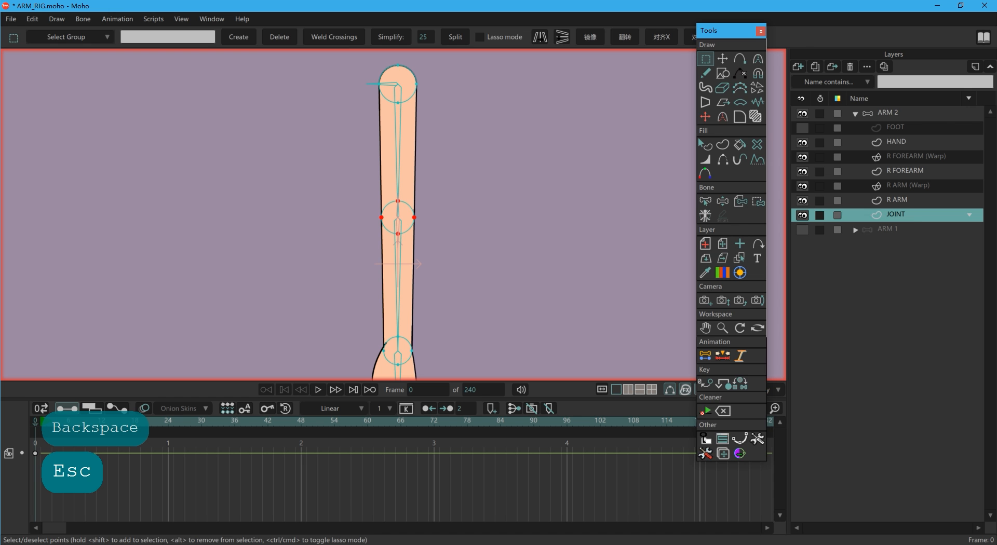
pyautogui.click(888, 113)
pyautogui.press('b')
pyautogui.click(397, 150)
pyautogui.press('a')
pyautogui.moveTo(397, 84); pyautogui.dragTo(398, 104)
pyautogui.scroll(-1, 397, 218)
# - Add a short bone at the wrist, parented to the forearm bone, and open the bone strength setting for all ARM 2 bones
pyautogui.press('b')
pyautogui.press('a')
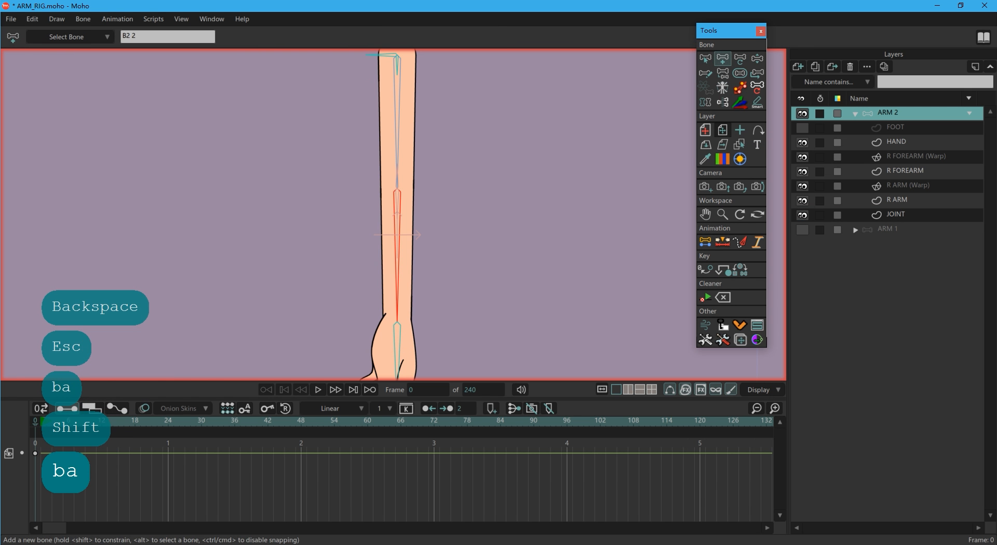
pyautogui.hotkey('ctrl', 'a')
pyautogui.press('s')
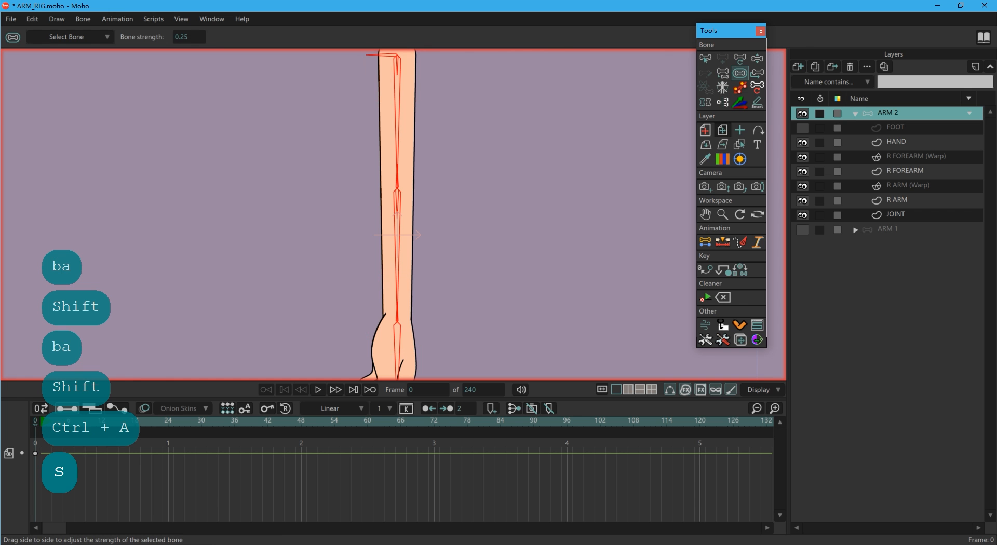
pyautogui.press('Escape')
# - Bind the shoulder circle's points in the JOINT layer to the short shoulder bone
pyautogui.click(896, 215)
pyautogui.press('b')
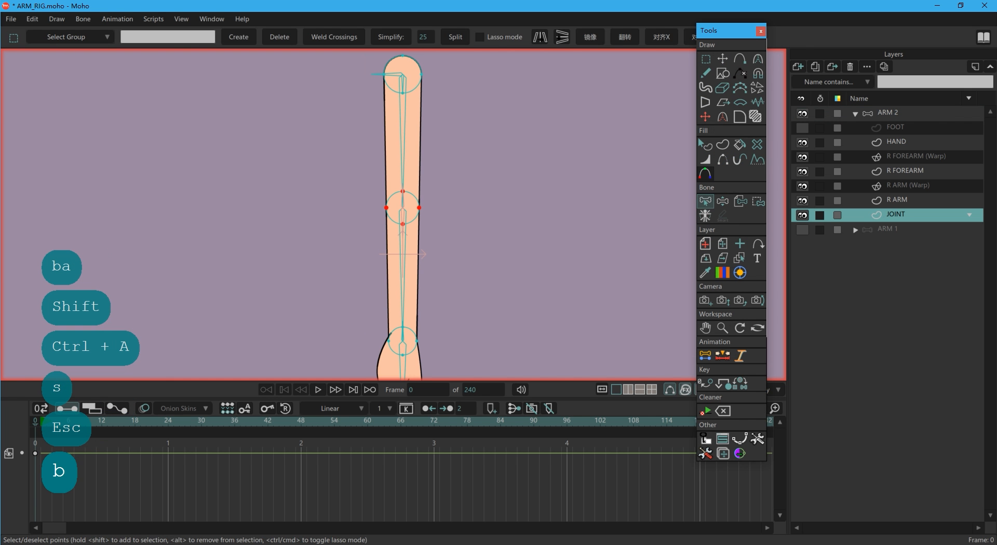
pyautogui.press('i')
pyautogui.moveTo(449, 114); pyautogui.dragTo(376, 54)
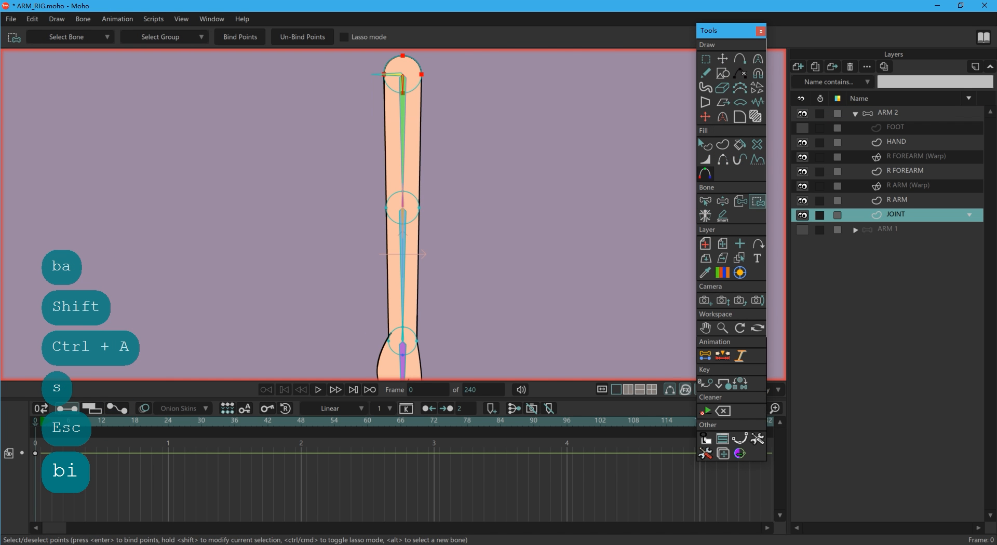
pyautogui.click(240, 37)
# - Bind the elbow circle's points in the JOINT layer to the short elbow bone that lies over the forearm
pyautogui.moveTo(403, 207); pyautogui.dragTo(399, 180)
pyautogui.keyDown('alt'); pyautogui.click(398, 195); pyautogui.keyUp('alt')
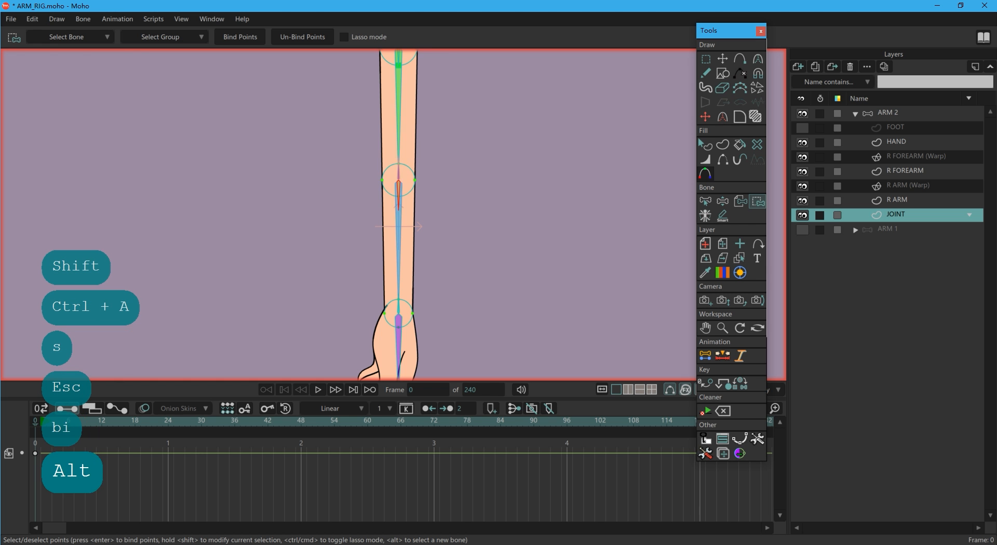
pyautogui.moveTo(446, 222); pyautogui.dragTo(360, 137)
pyautogui.click(239, 37)
# - Bind the wrist circle's points in the JOINT layer to the short wrist bone B9
pyautogui.moveTo(400, 207); pyautogui.dragTo(403, 171)
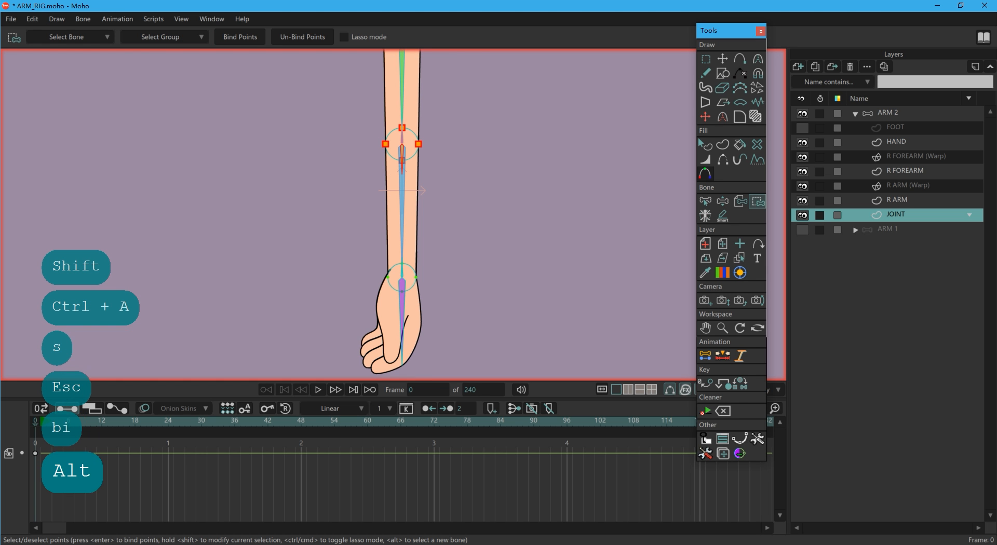
pyautogui.keyDown('alt'); pyautogui.click(402, 233); pyautogui.keyUp('alt')
pyautogui.moveTo(430, 307); pyautogui.dragTo(362, 244)
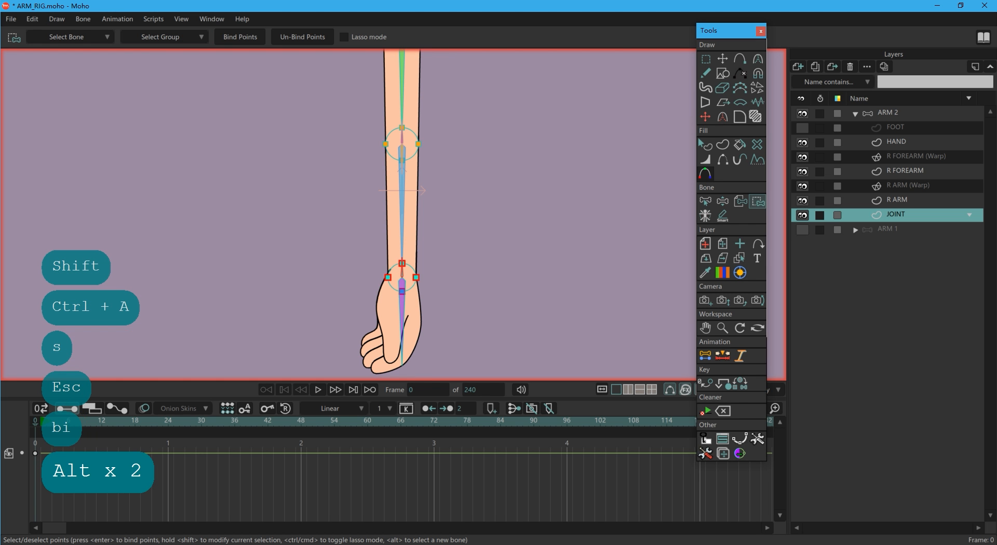
# - Test-bend the ARM 2 bone chain at frame 1 to check the joints and return to frame 0
pyautogui.click(887, 112)
pyautogui.press('Right')
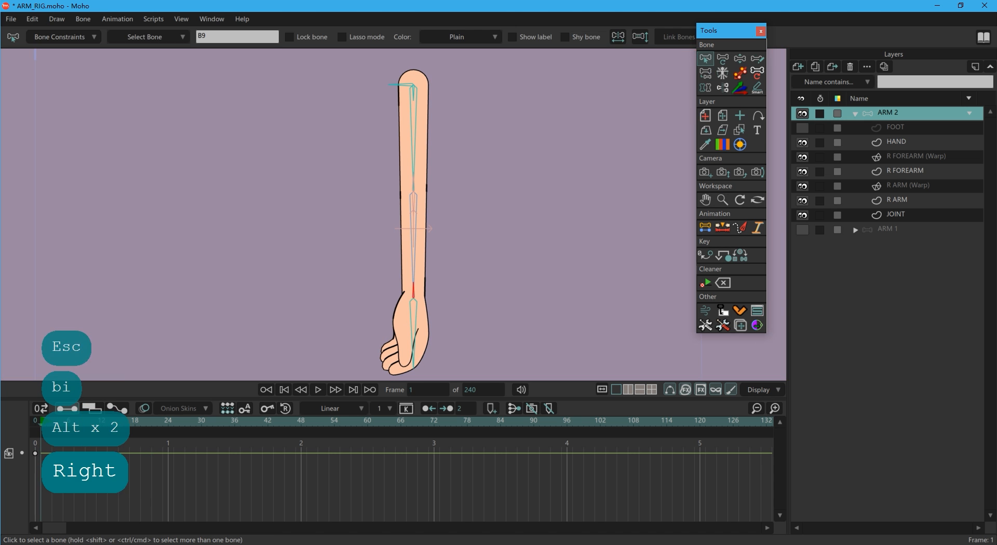
pyautogui.press('z')
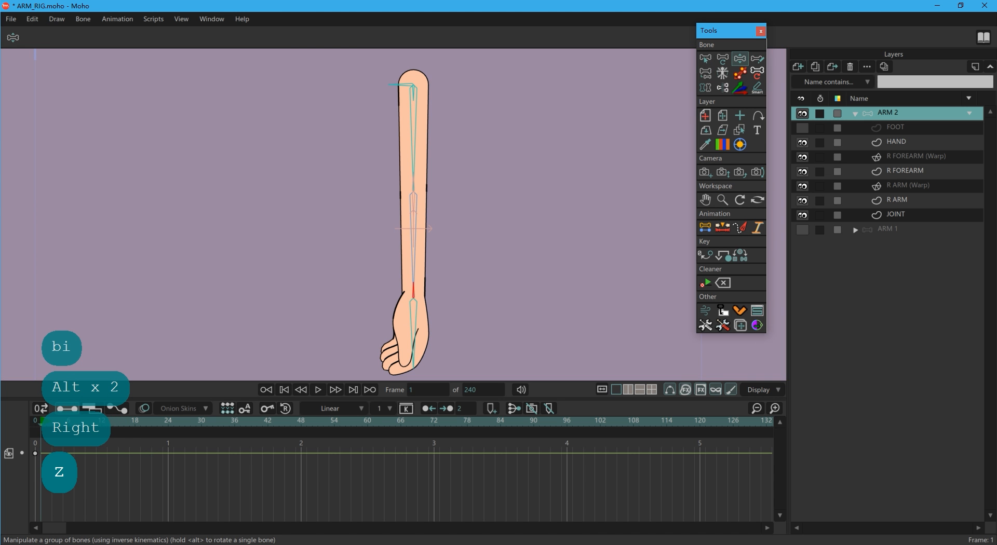
pyautogui.moveTo(413, 293); pyautogui.dragTo(381, 358)
pyautogui.press('Left')
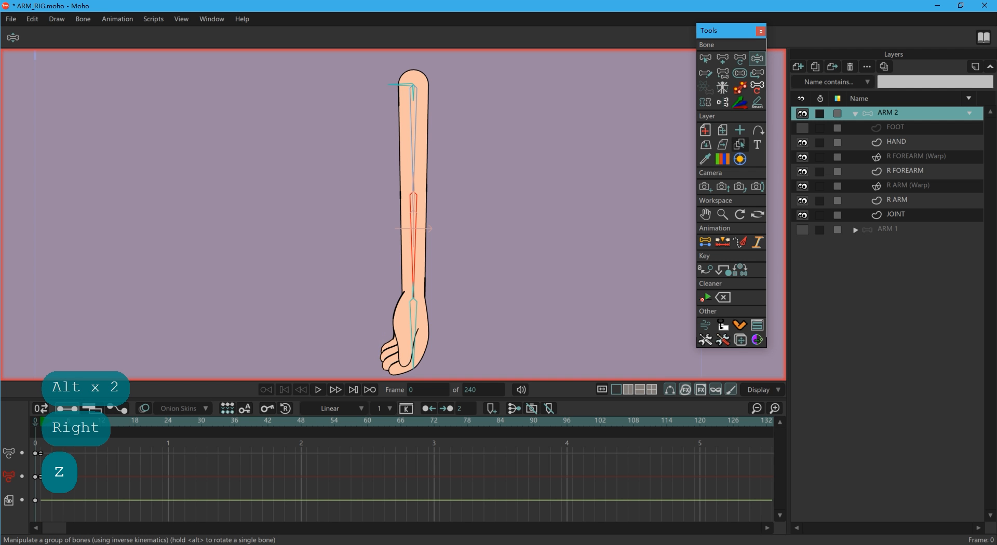
# - Bind the whole HAND layer to the hand bone
pyautogui.click(895, 141)
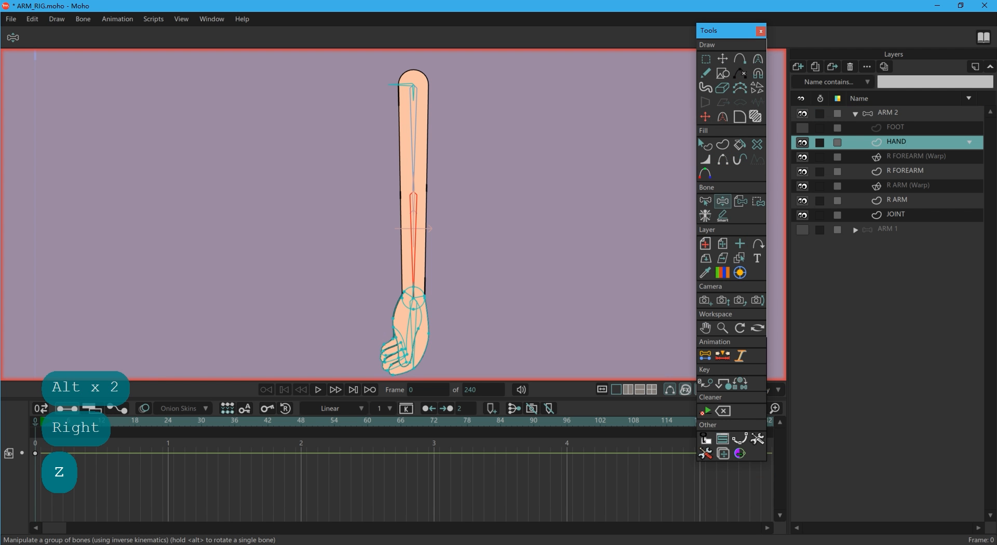
pyautogui.click(740, 201)
pyautogui.click(413, 332)
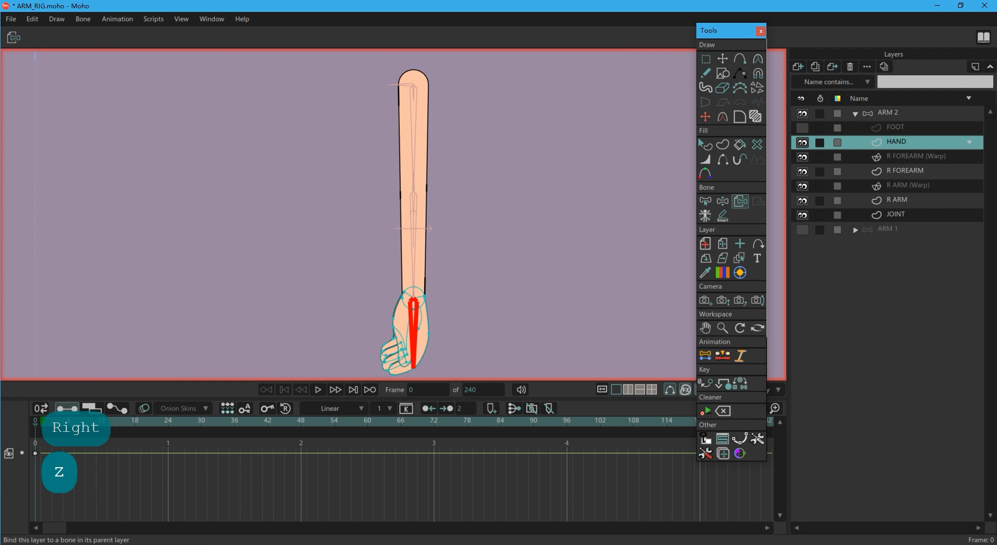
# - Raise the ARM 2 upper arm and fold the forearm at the elbow at frame 1 by manipulating the bone chain
pyautogui.click(888, 113)
pyautogui.press('Right')
pyautogui.press('z')
pyautogui.moveTo(379, 353); pyautogui.dragTo(459, 223)
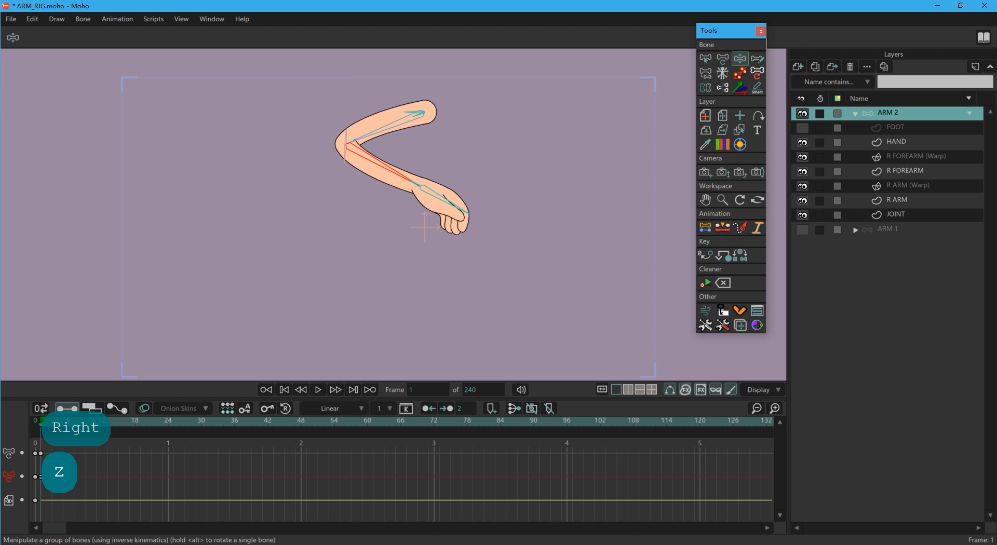
pyautogui.hotkey('ctrl', 'z')
pyautogui.hotkey('ctrl', 'z')
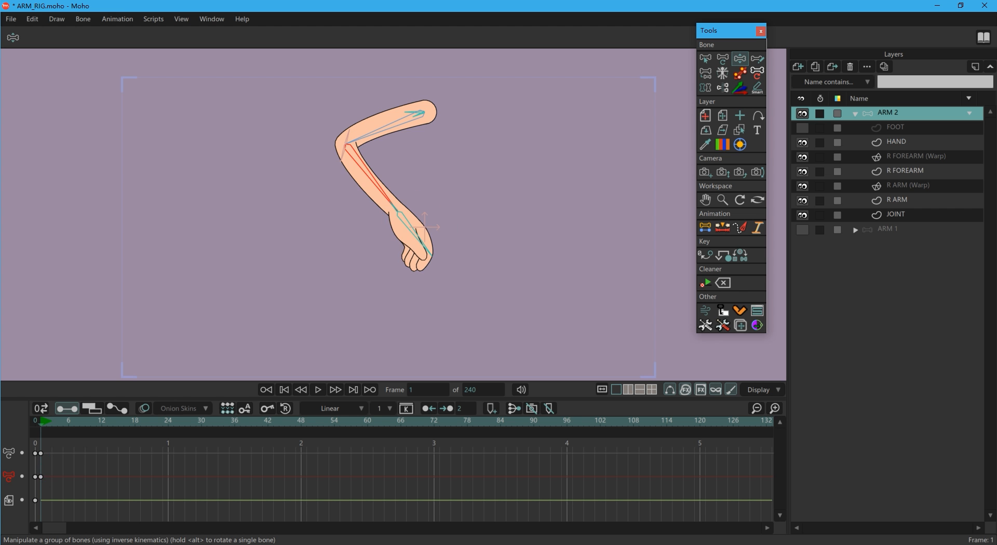
pyautogui.hotkey('ctrl', 'z')
pyautogui.hotkey('ctrl', 'z')
pyautogui.hotkey('ctrl', 'z')
pyautogui.hotkey('ctrl', 'z')
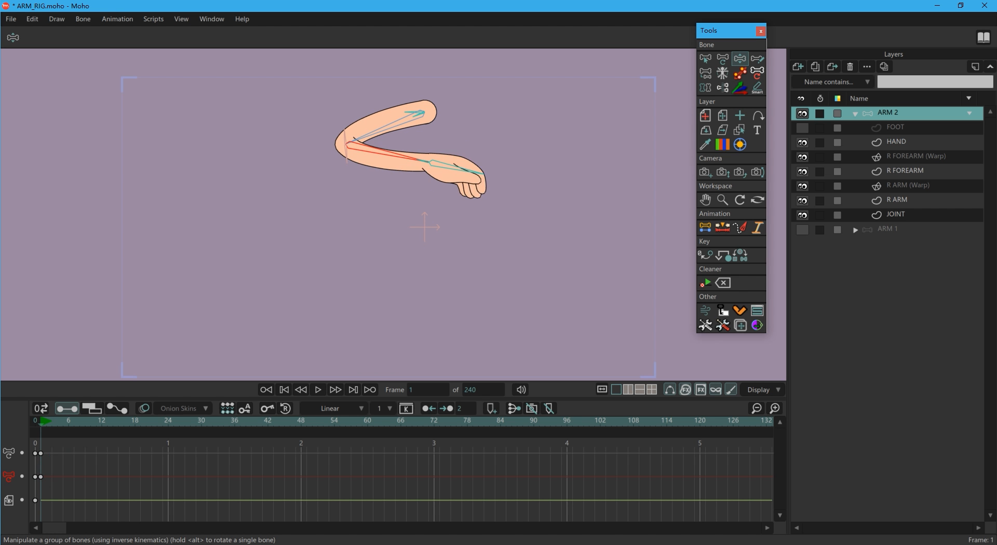
# - Lower the ARM 2 elbow, bend the hand down at the wrist, and show the ARM 1 layer for comparison
pyautogui.hotkey('ctrl', 'z')
pyautogui.hotkey('ctrl', 'z')
pyautogui.hotkey('ctrl', 'z')
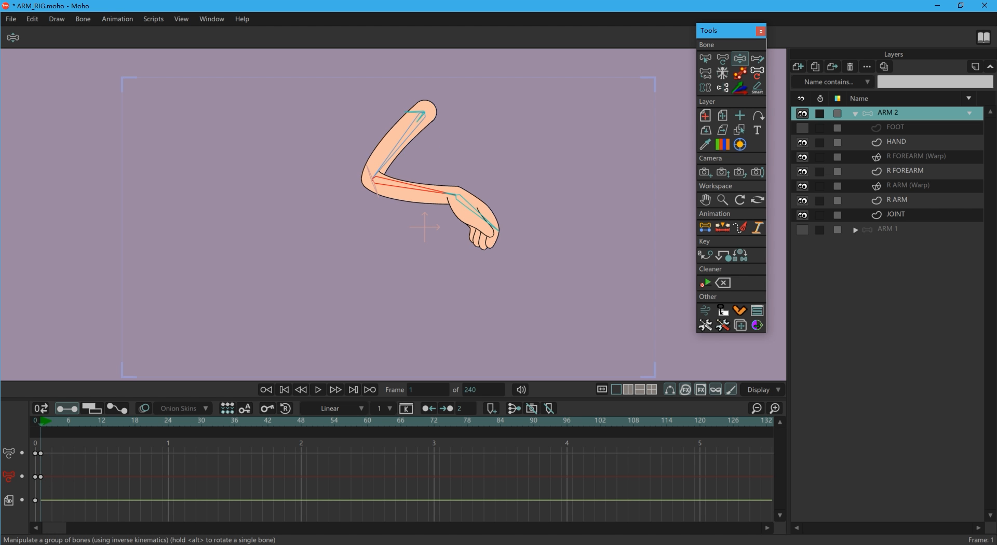
pyautogui.hotkey('ctrl', 'z')
pyautogui.hotkey('ctrl', 'z')
pyautogui.hotkey('ctrl', 'z')
pyautogui.hotkey('ctrl', 'z')
pyautogui.hotkey('ctrl', 'z')
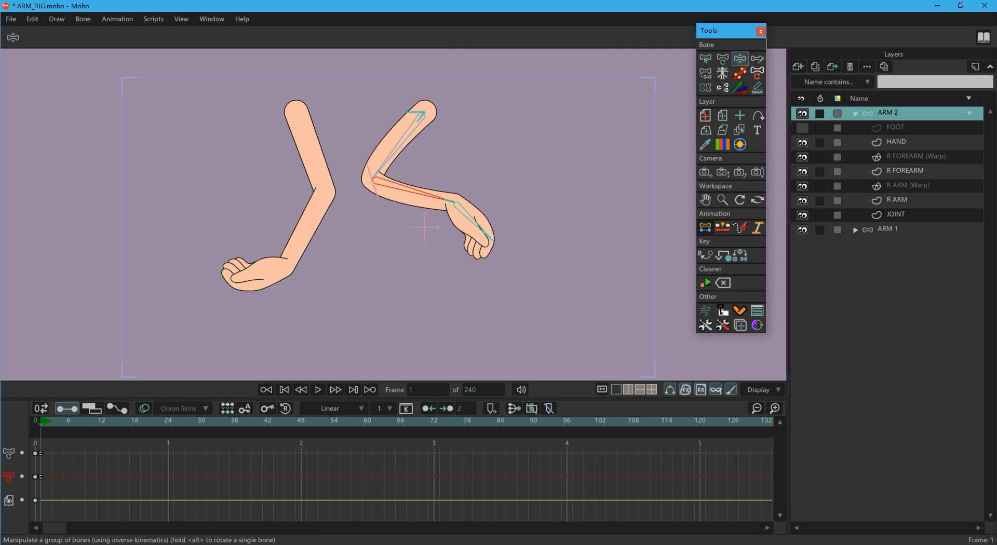
# - Bend the forearm and hand of ARM 1 at frame 1 by manipulating its bone chain
pyautogui.hotkey('ctrl', 'z')
pyautogui.hotkey('ctrl', 'z')
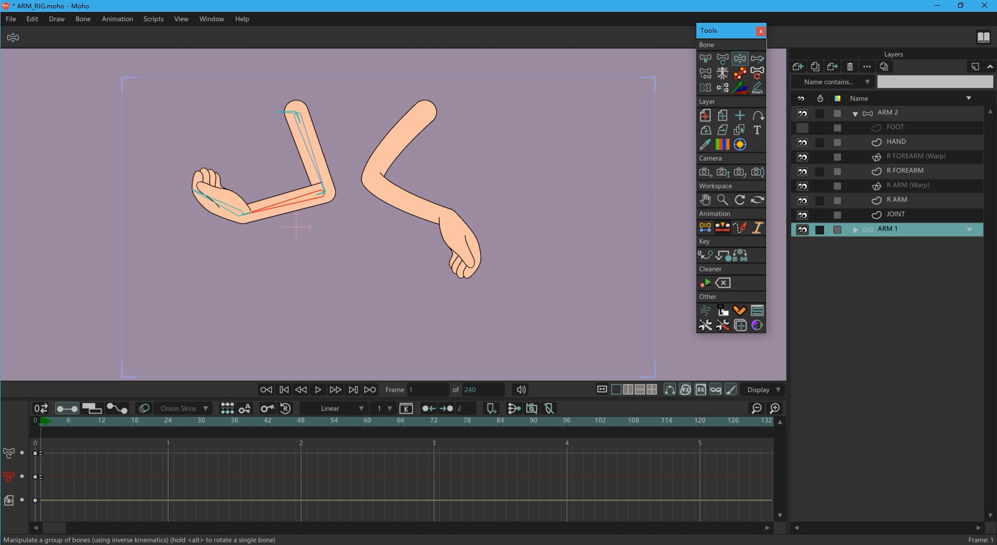
pyautogui.hotkey('ctrl', 'z')
pyautogui.hotkey('ctrl', 'z')
pyautogui.hotkey('ctrl', 'z')
pyautogui.hotkey('ctrl', 'z')
pyautogui.hotkey('ctrl', 'z')
pyautogui.hotkey('ctrl', 'z')
pyautogui.hotkey('ctrl', 'z')
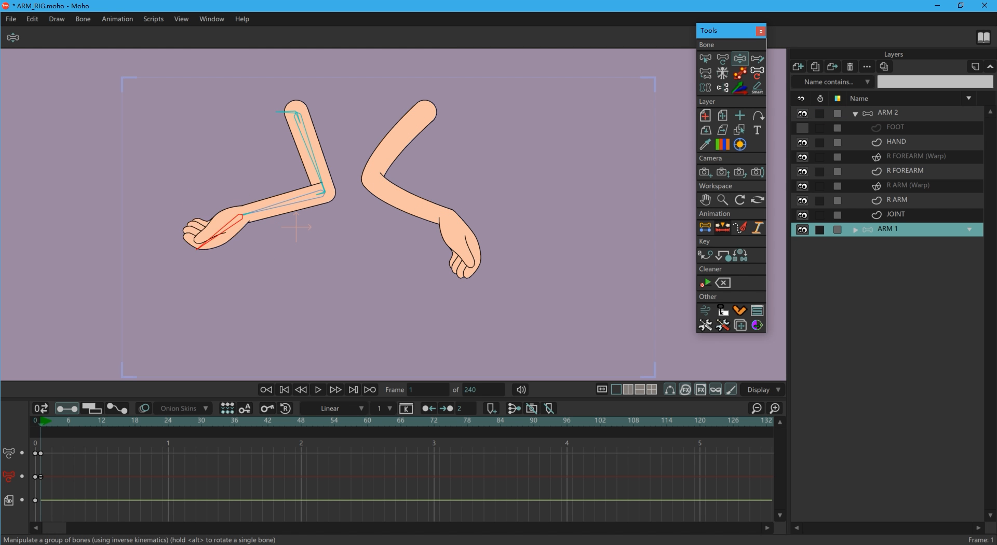
# - Return to ARM 2 and swing its forearm slightly at the elbow at frame 1
pyautogui.hotkey('ctrl', 'z')
pyautogui.hotkey('ctrl', 'z')
pyautogui.hotkey('ctrl', 'z')
pyautogui.hotkey('ctrl', 'z')
pyautogui.hotkey('ctrl', 'z')
pyautogui.hotkey('ctrl', 'z')
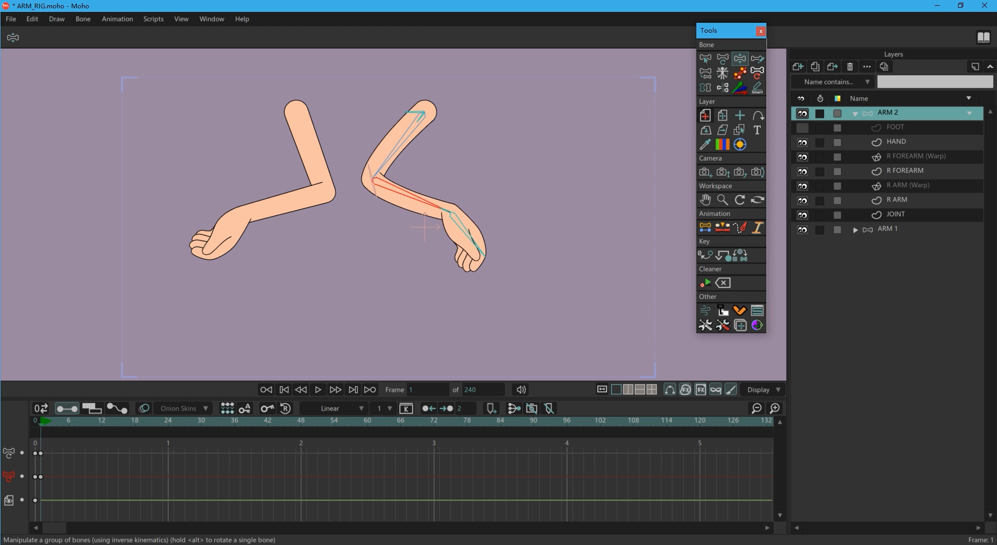
# - Undo the recent pose changes made to the ARM 2 bone chain at frame 1
pyautogui.hotkey('ctrl', 'z')
pyautogui.hotkey('ctrl', 'z')
pyautogui.hotkey('ctrl', 'z')
pyautogui.hotkey('ctrl', 'z')
pyautogui.hotkey('ctrl', 'z')
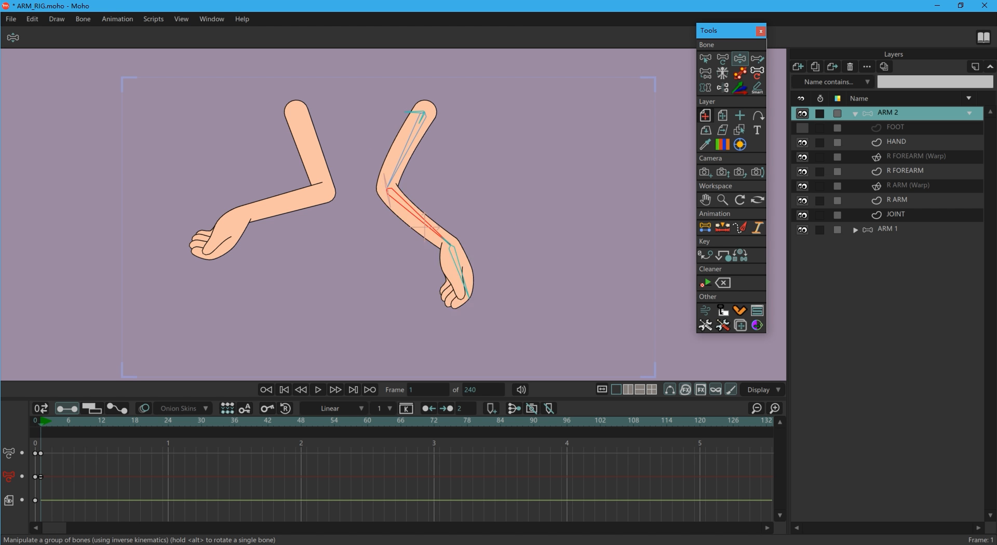
pyautogui.hotkey('ctrl', 'z')
pyautogui.hotkey('ctrl', 'z')
pyautogui.hotkey('ctrl', 'z')
pyautogui.hotkey('ctrl', 'z')
pyautogui.hotkey('ctrl', 'z')
pyautogui.hotkey('ctrl', 'z')
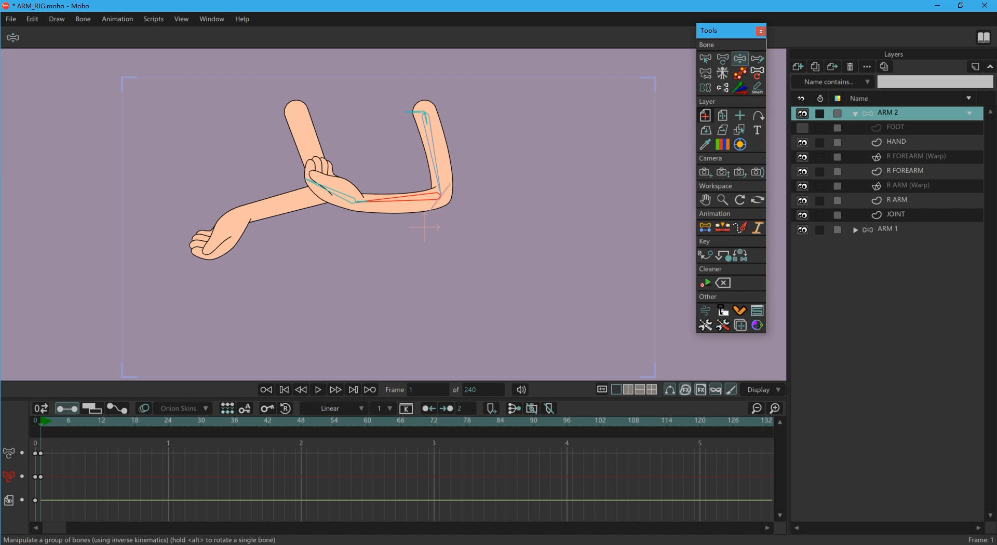
pyautogui.hotkey('ctrl', 'z')
pyautogui.hotkey('ctrl', 'z')
pyautogui.hotkey('ctrl', 'z')
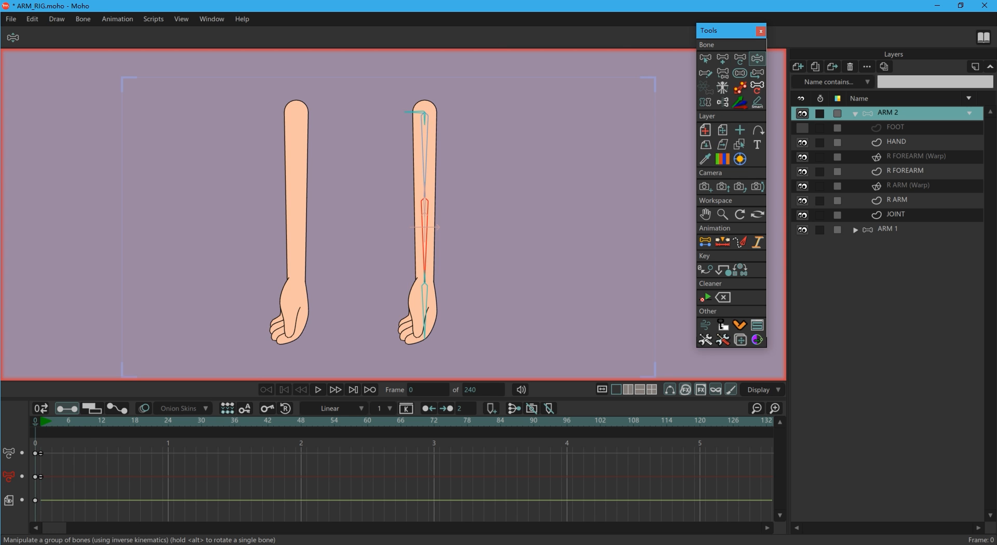
# - At frame 0, add a short bone slanting up from the ARM 2 elbow to its outer edge, parented to elbow bone B5
pyautogui.press('Escape')
pyautogui.press('b')
pyautogui.scroll(2, 438, 187)
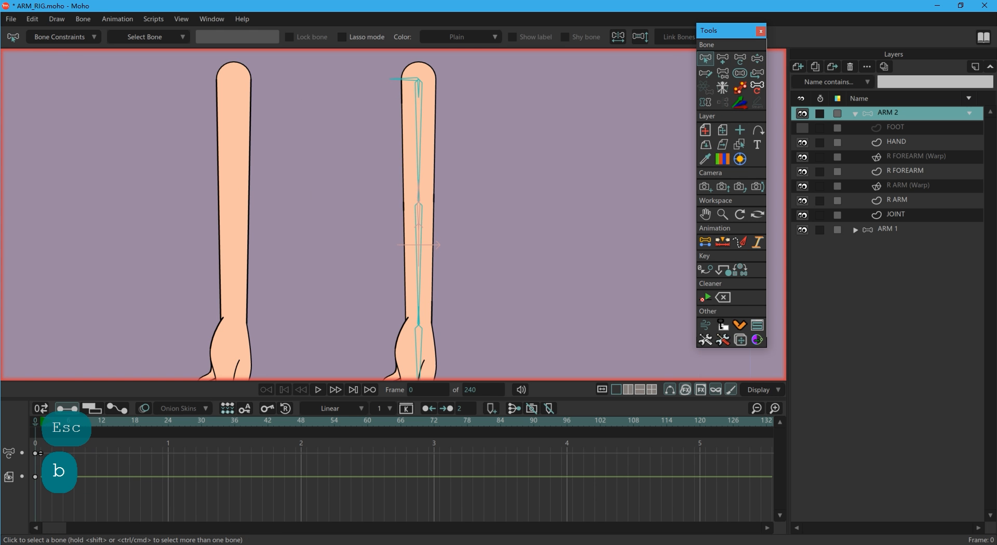
pyautogui.click(418, 193)
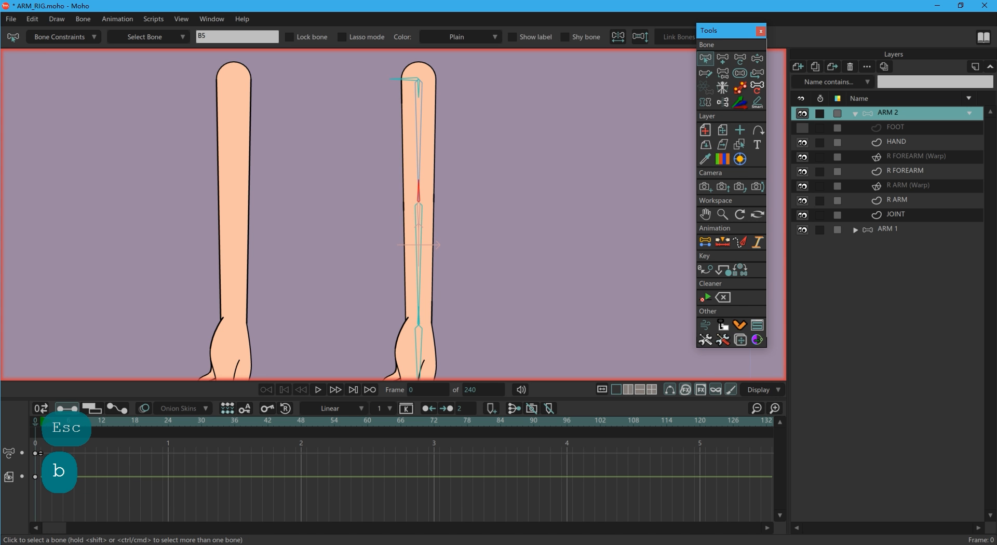
pyautogui.press('a')
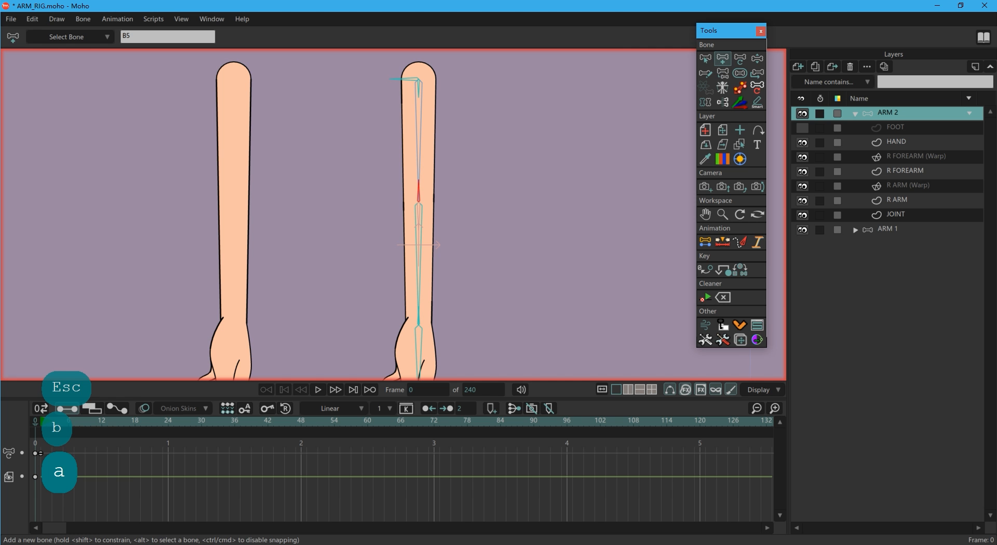
pyautogui.moveTo(418, 201); pyautogui.dragTo(433, 187)
pyautogui.press('shift')
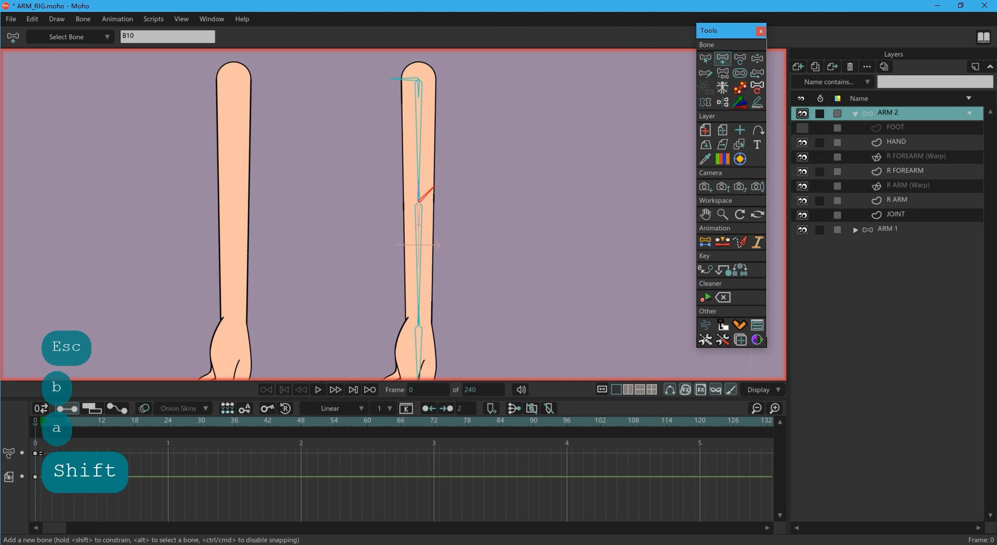
# - Add a matching short bone slanting down from the elbow to the opposite edge, parented to the small elbow bone below the joint
pyautogui.press('b')
pyautogui.click(418, 214)
pyautogui.press('a')
pyautogui.moveTo(418, 202); pyautogui.dragTo(403, 218)
pyautogui.press('shift')
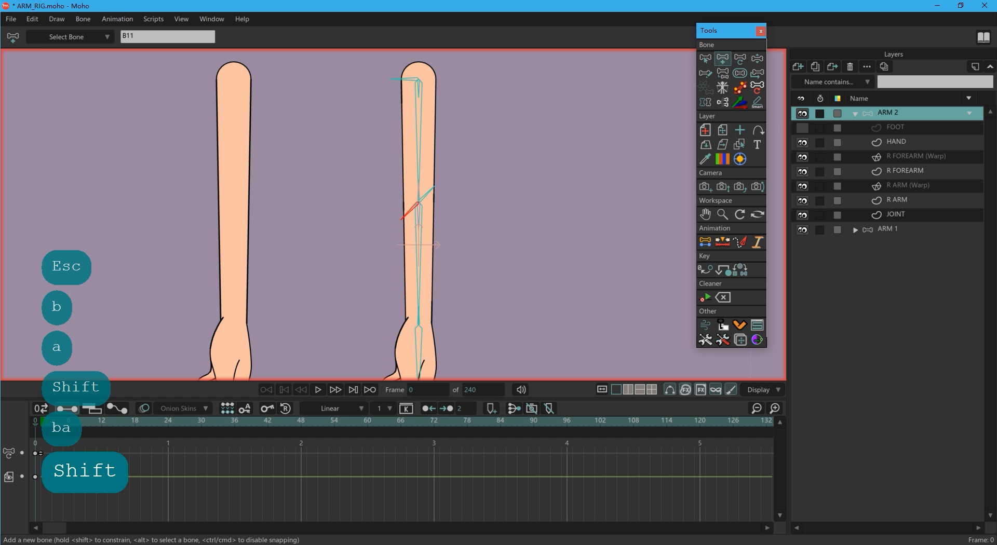
# - Check the bone strength of the whole ARM 2 skeleton and the parenting of the two slanted elbow bones
pyautogui.hotkey('ctrl', 'a')
pyautogui.press('s')
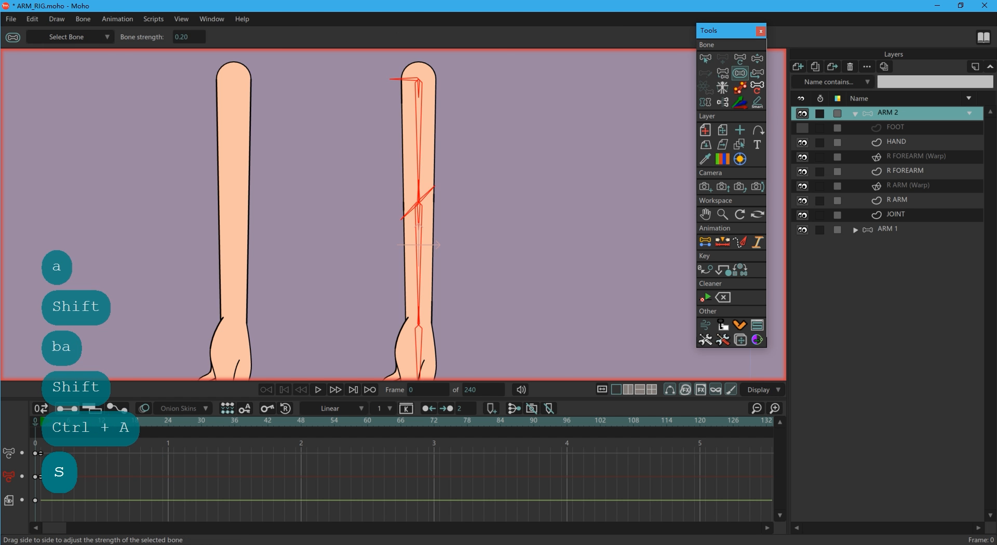
pyautogui.press('Escape')
pyautogui.press('b')
pyautogui.click(426, 195)
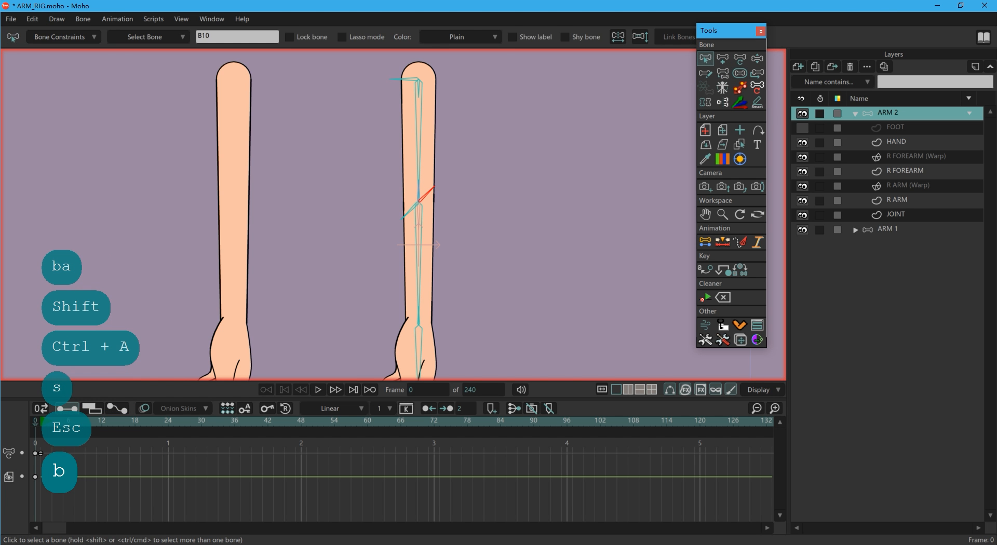
pyautogui.press('p')
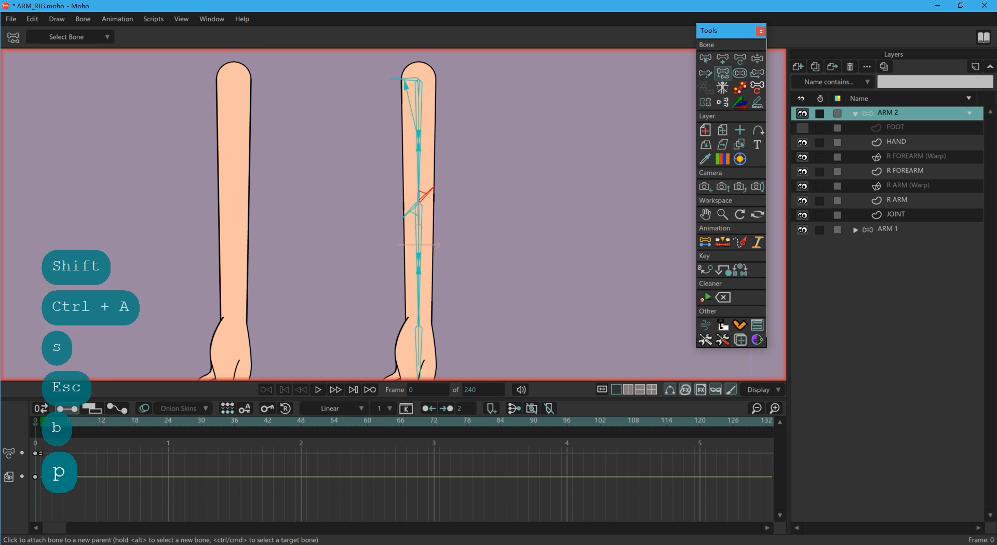
pyautogui.press('b')
pyautogui.click(410, 211)
pyautogui.press('p')
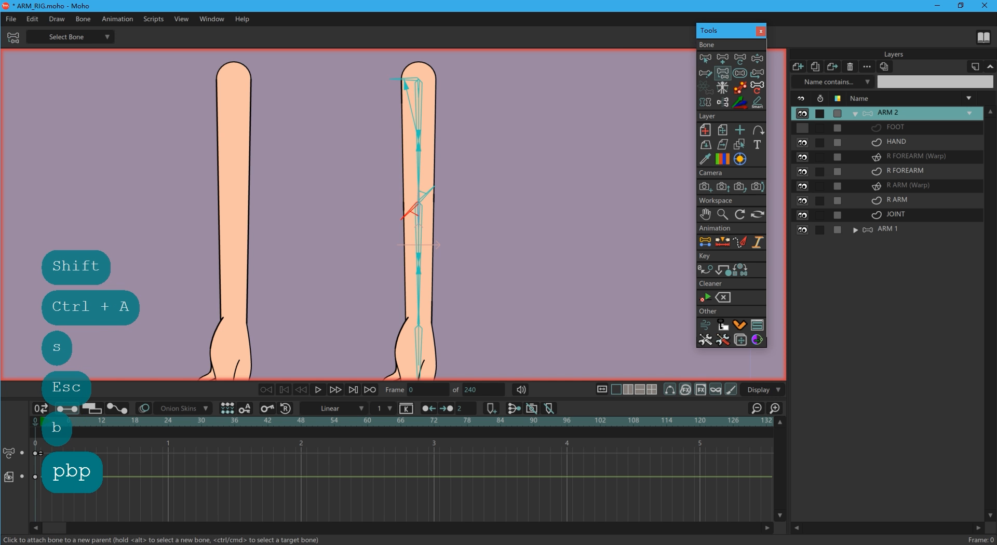
pyautogui.press('b')
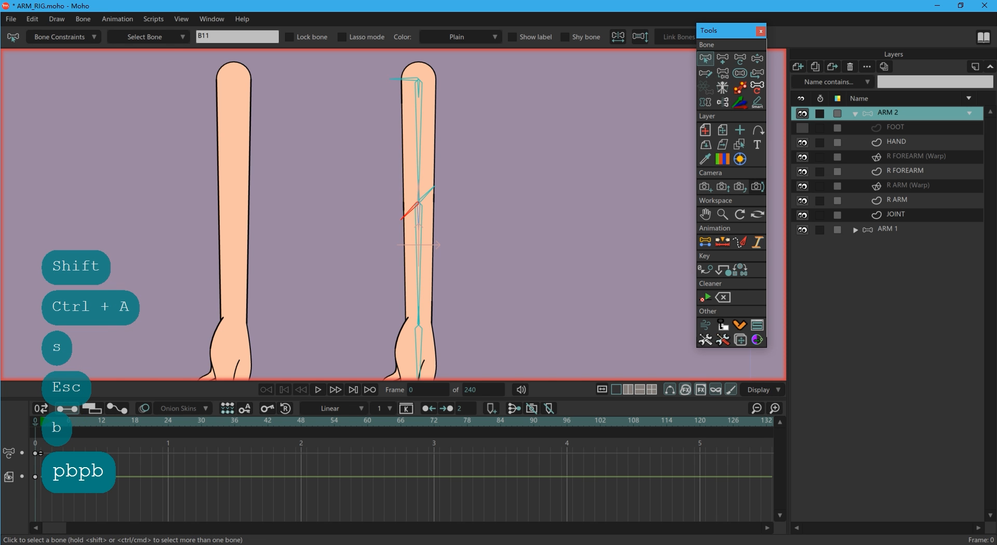
# - Hide the R FOREARM (Warp) and R FOREARM layers and make R ARM (Warp) the active layer
pyautogui.click(916, 156)
pyautogui.scroll(-1, 592, 229)
pyautogui.moveTo(593, 229); pyautogui.dragTo(544, 209)
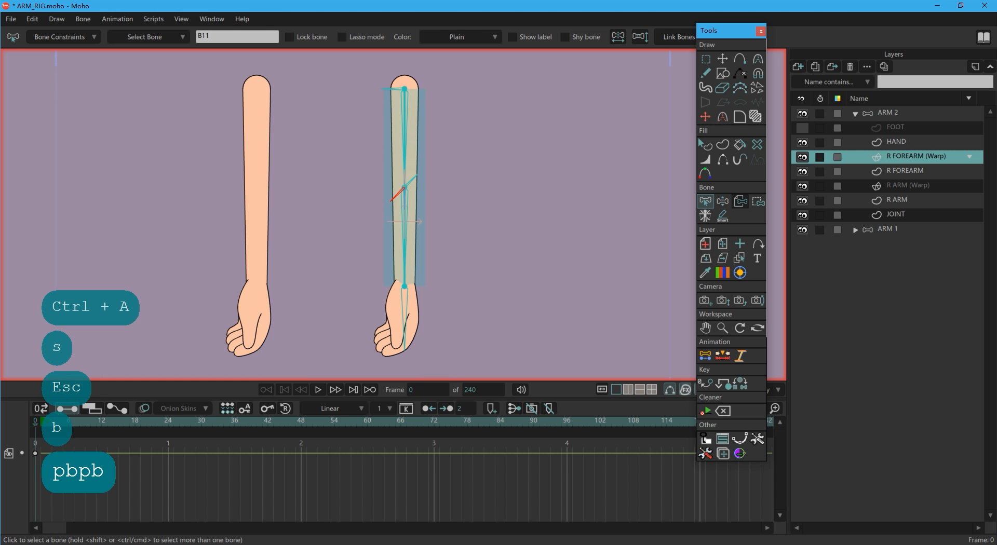
pyautogui.click(802, 156)
pyautogui.click(802, 172)
pyautogui.click(907, 185)
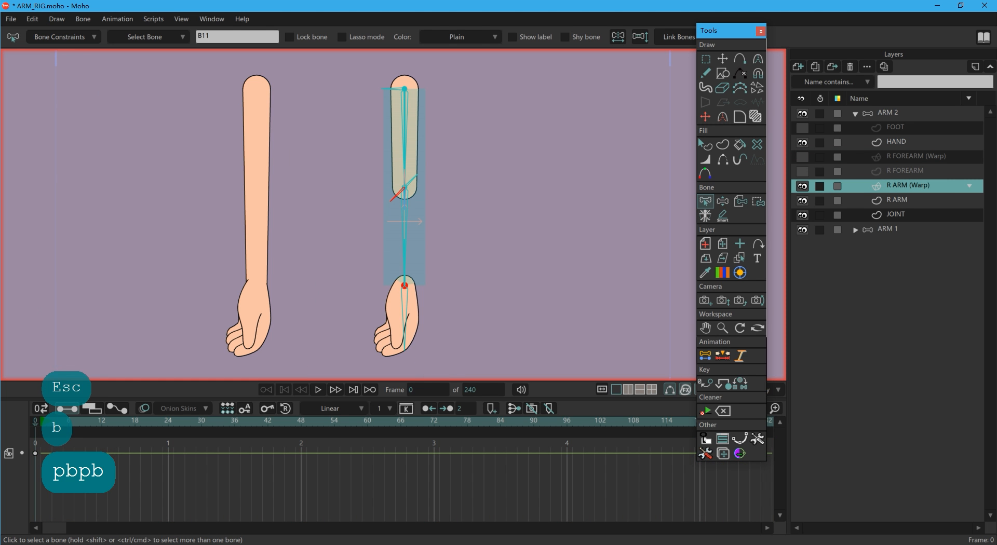
# - Rebind the lower end point of the R ARM (Warp) curve from elbow bone B5 to the slanted bone B10
pyautogui.press('b')
pyautogui.click(405, 135)
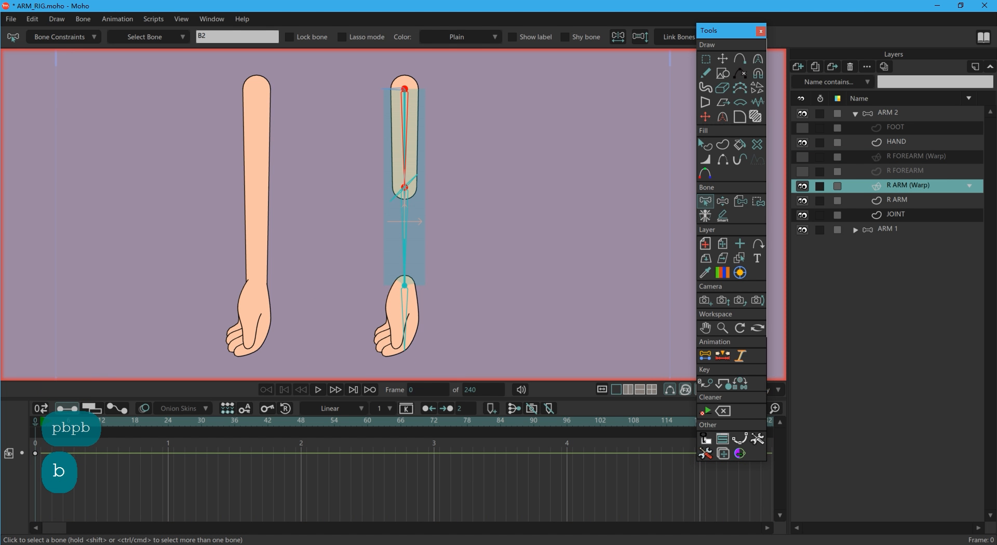
pyautogui.click(404, 291)
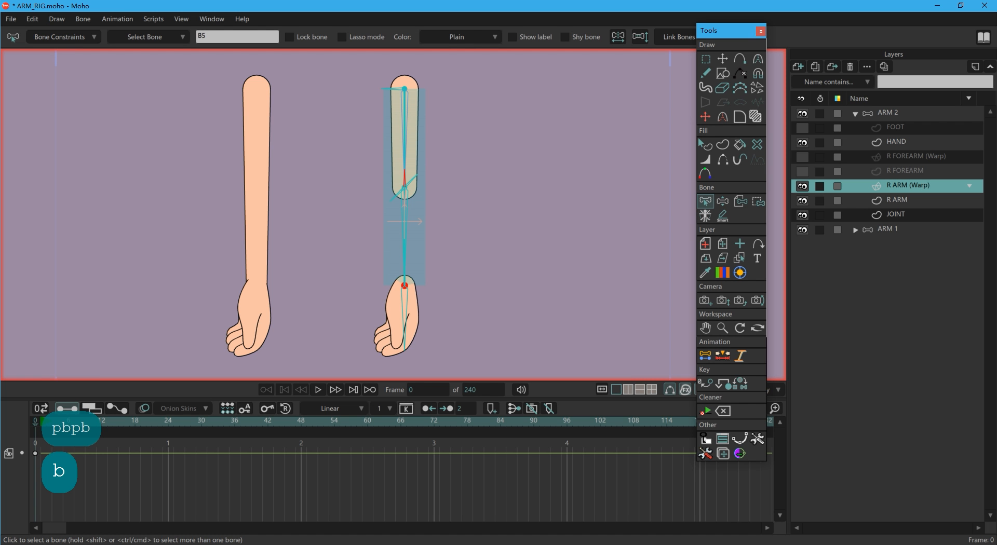
pyautogui.click(410, 180)
pyautogui.press('alt')
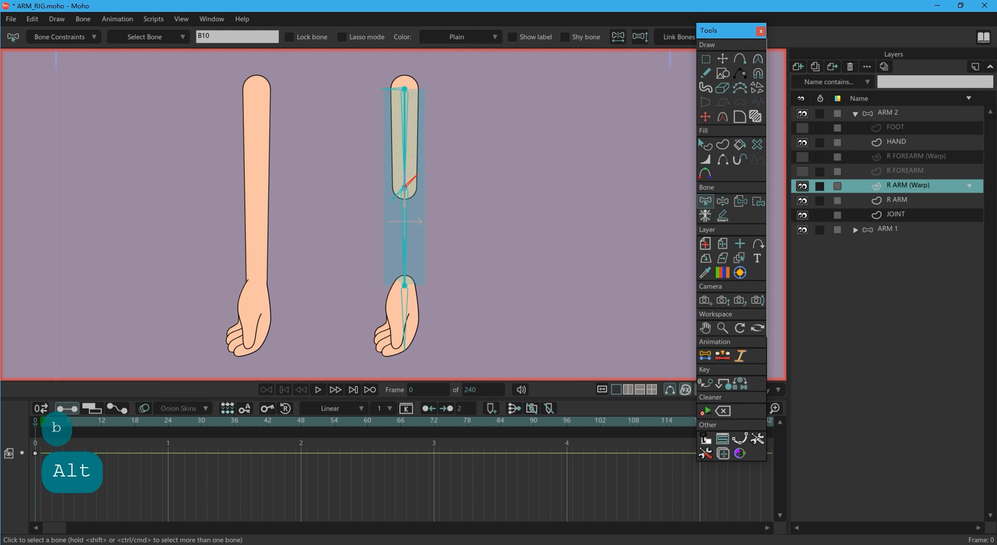
pyautogui.press('b')
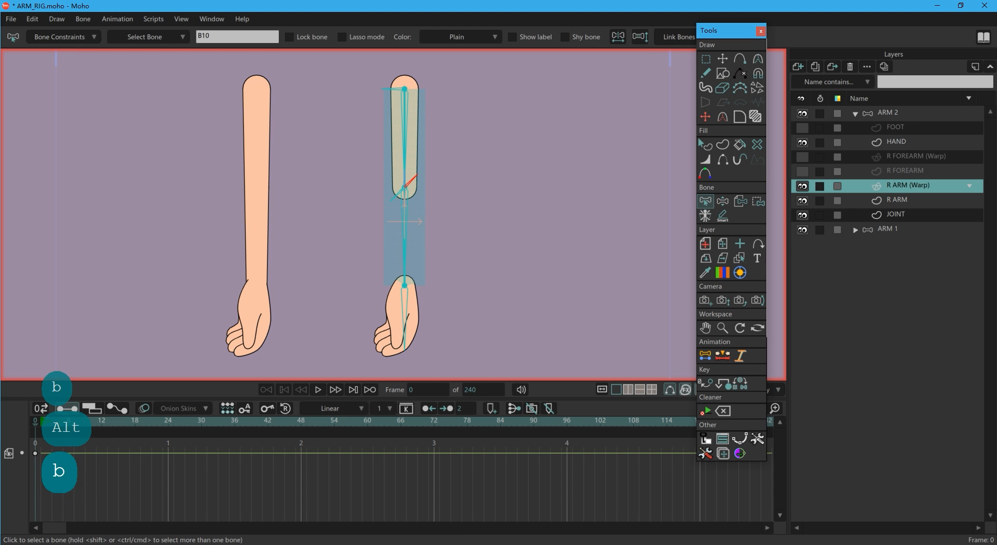
pyautogui.press('i')
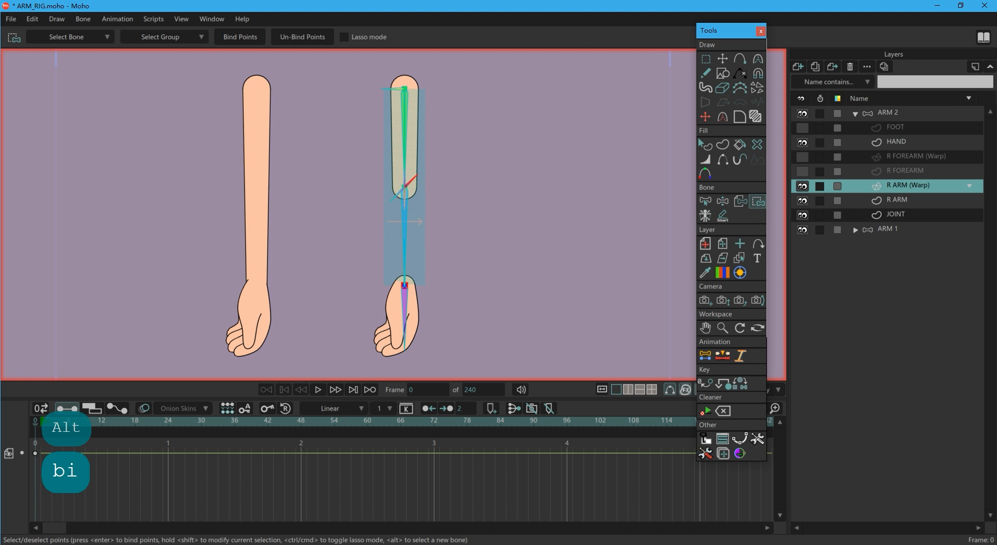
# - Show both forearm layers again and rebind the upper end point of the R FOREARM (Warp) curve to slanted bone B11
pyautogui.click(802, 171)
pyautogui.click(802, 157)
pyautogui.click(916, 157)
pyautogui.press('b')
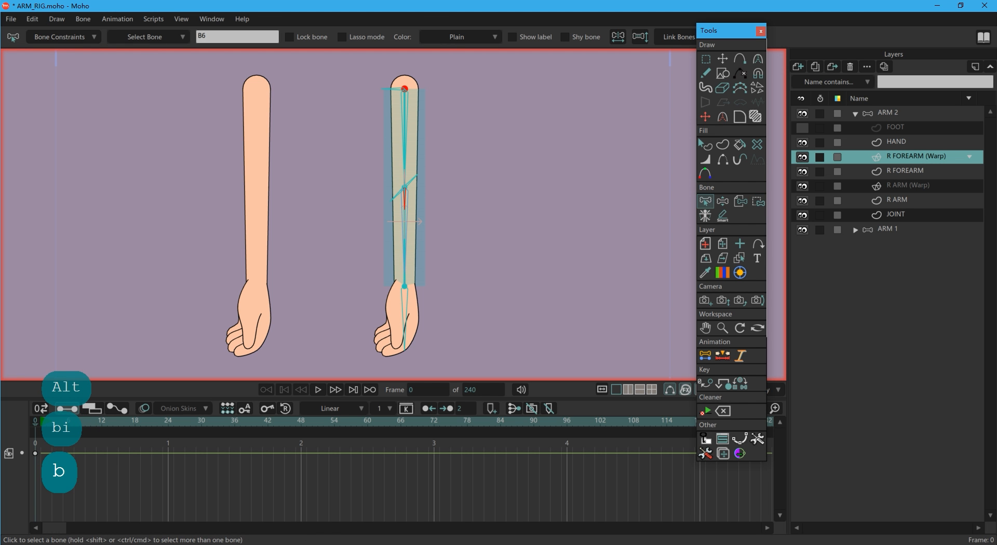
pyautogui.click(398, 198)
pyautogui.press('alt')
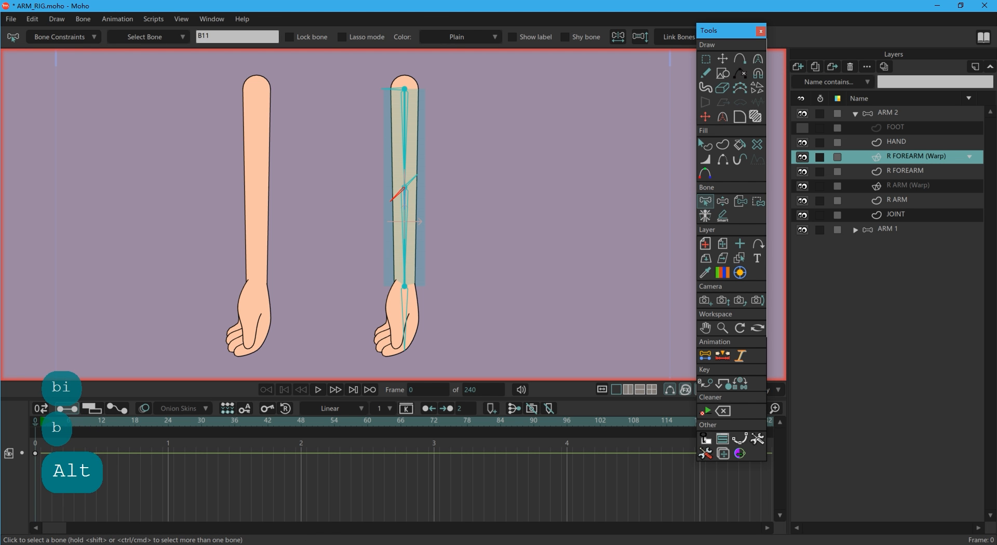
pyautogui.press('i')
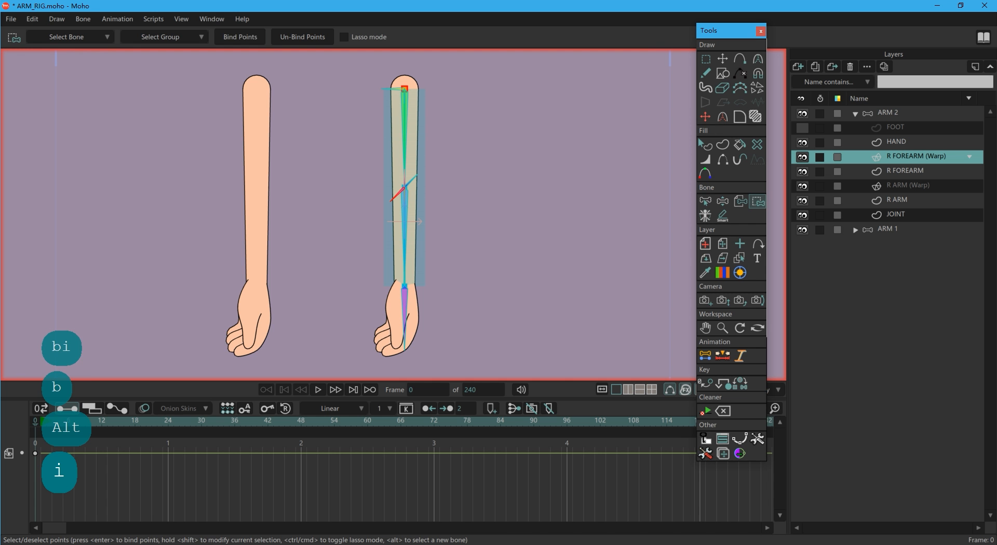
# - At frame 1, test the ARM 2 elbow curvature by rotating the slanted elbow bones
pyautogui.press('Escape')
pyautogui.press('Right')
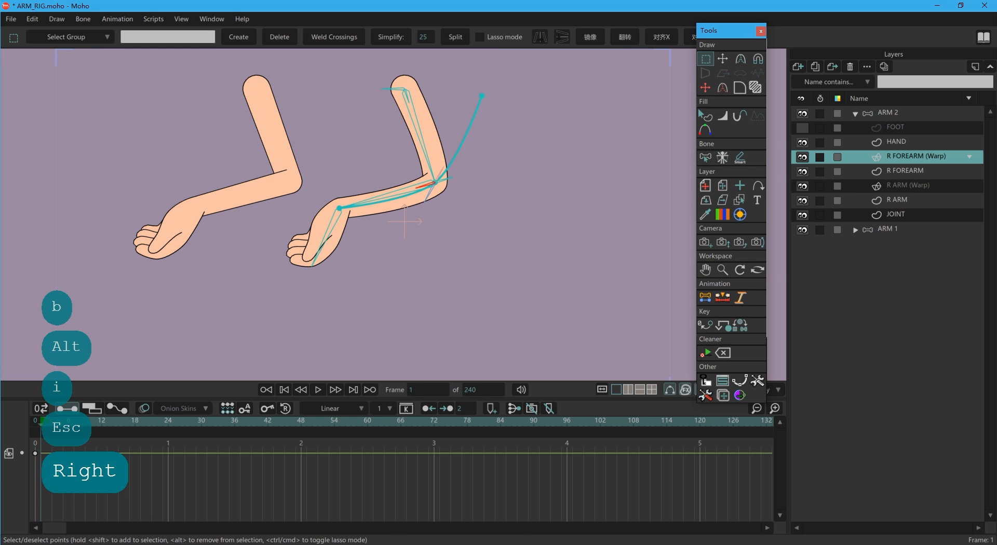
pyautogui.press('z')
pyautogui.moveTo(363, 213)
pyautogui.mouseDown()
pyautogui.moveTo(467, 189)
pyautogui.moveTo(436, 153)
pyautogui.moveTo(379, 235)
pyautogui.moveTo(364, 208)
pyautogui.mouseUp()
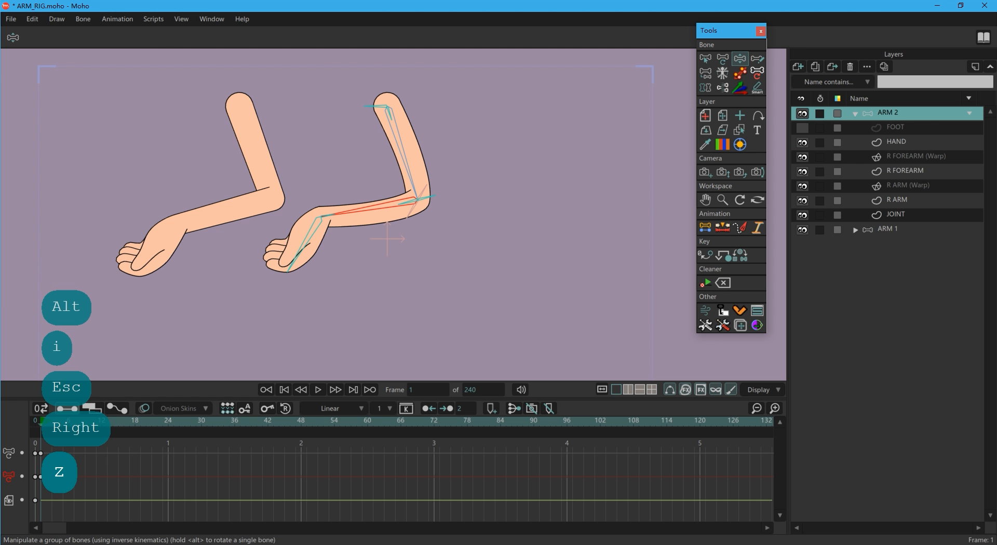
pyautogui.scroll(3, 418, 195)
pyautogui.moveTo(431, 184); pyautogui.dragTo(395, 218)
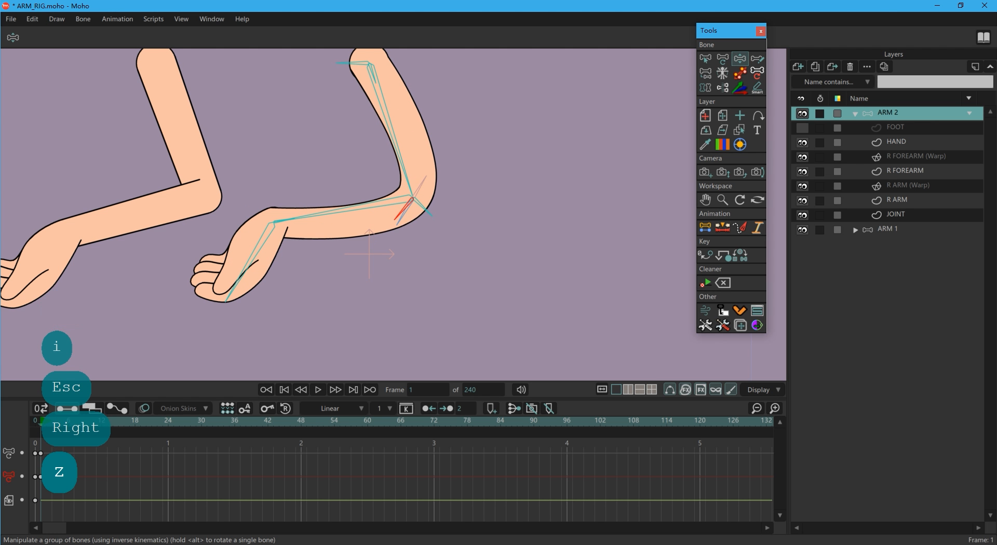
pyautogui.scroll(-2, 523, 301)
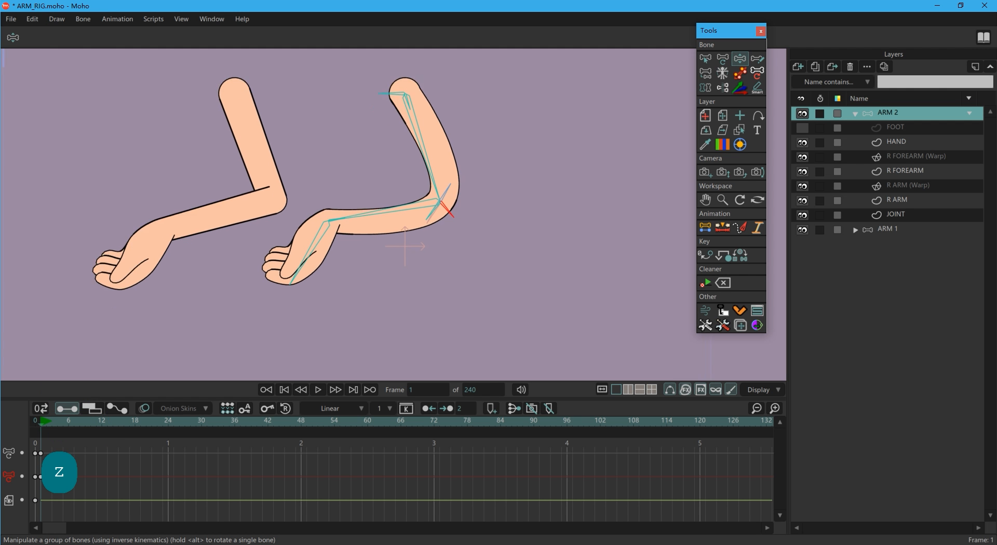
# - Swing ARM 2 outward and back by its hand, and rotate a slanted elbow bone to reshape the bend
pyautogui.moveTo(335, 278); pyautogui.dragTo(623, 233)
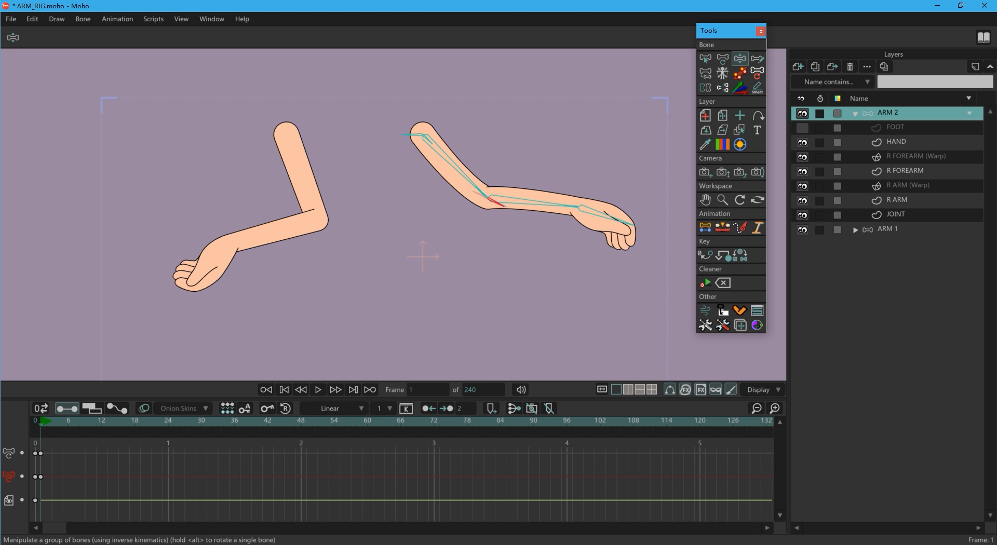
pyautogui.moveTo(622, 234); pyautogui.dragTo(299, 244)
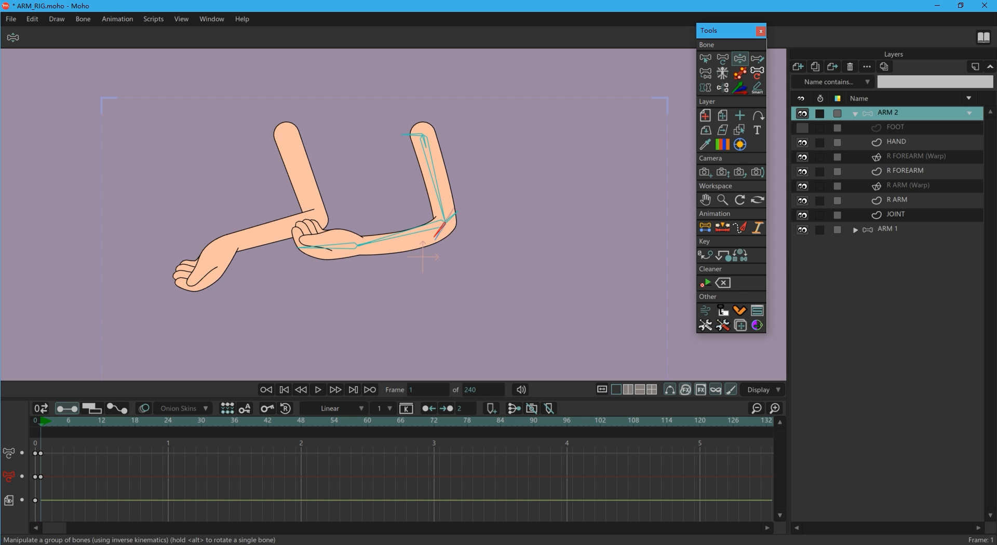
pyautogui.moveTo(449, 221); pyautogui.dragTo(431, 233)
# - Delete the ARM 2 bone keyframes at frame 1 and return to frame 0
pyautogui.moveTo(99, 445); pyautogui.dragTo(33, 483)
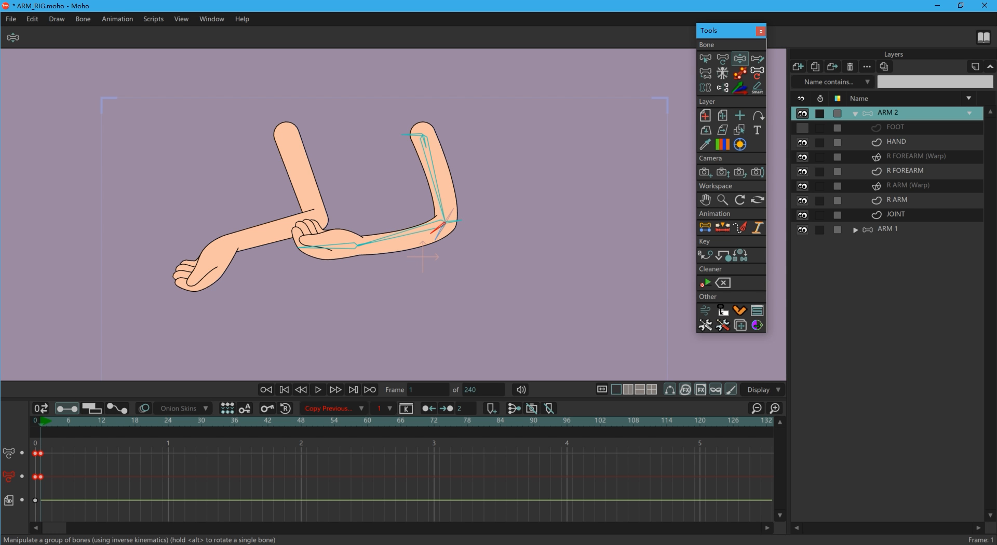
pyautogui.press('BackSpace')
pyautogui.press('BackSpace')
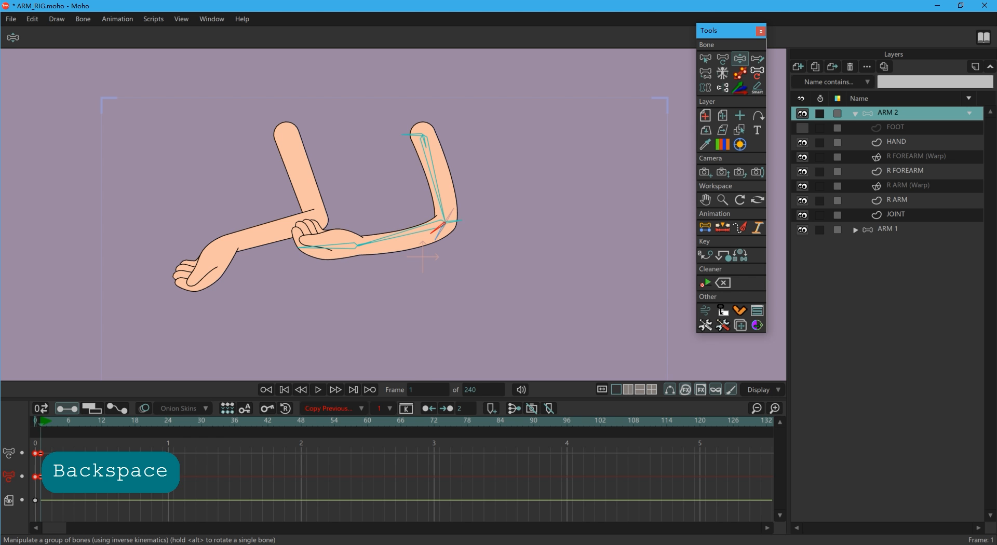
pyautogui.press('Escape')
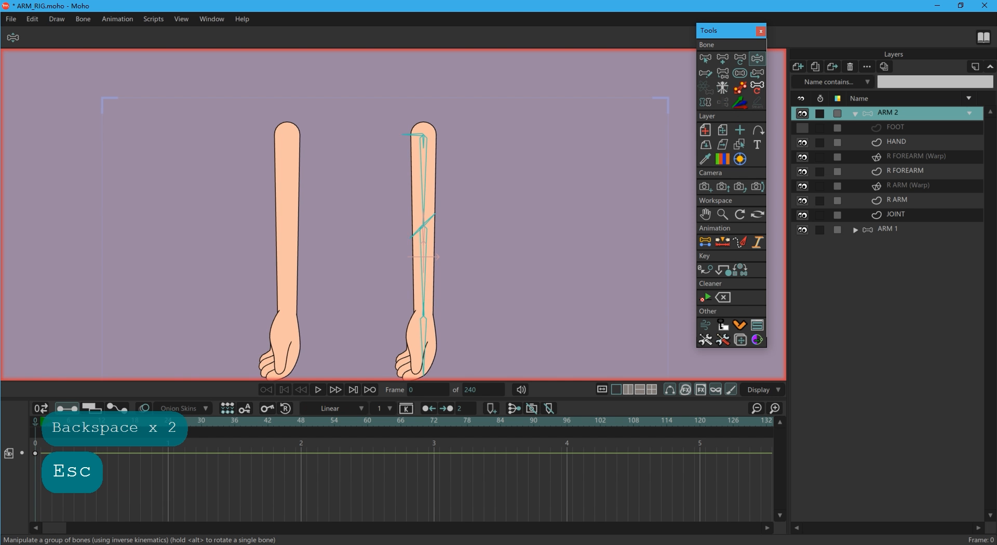
# - Hide the ARM 1 layer and show the FOOT layer inside ARM 2
pyautogui.scroll(-1, 460, 253)
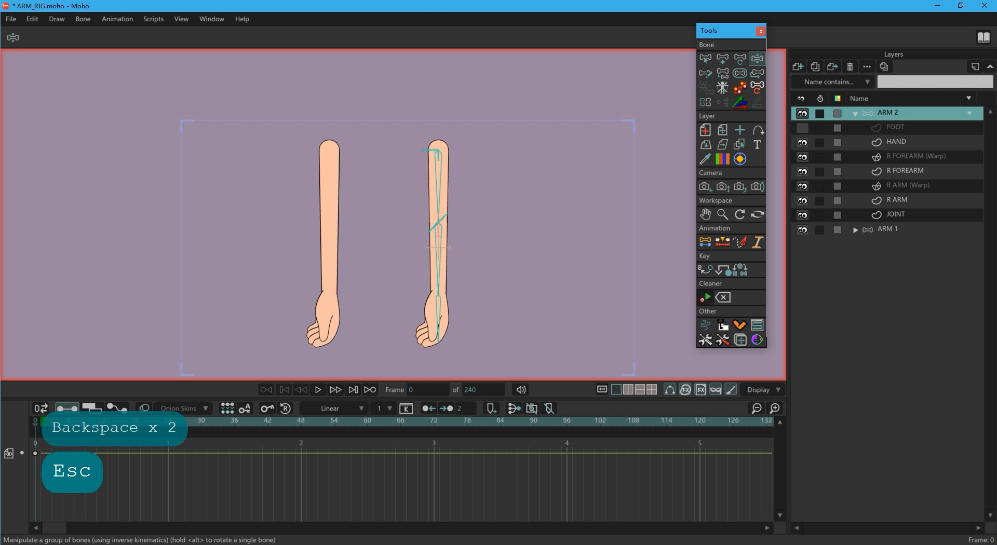
pyautogui.click(802, 230)
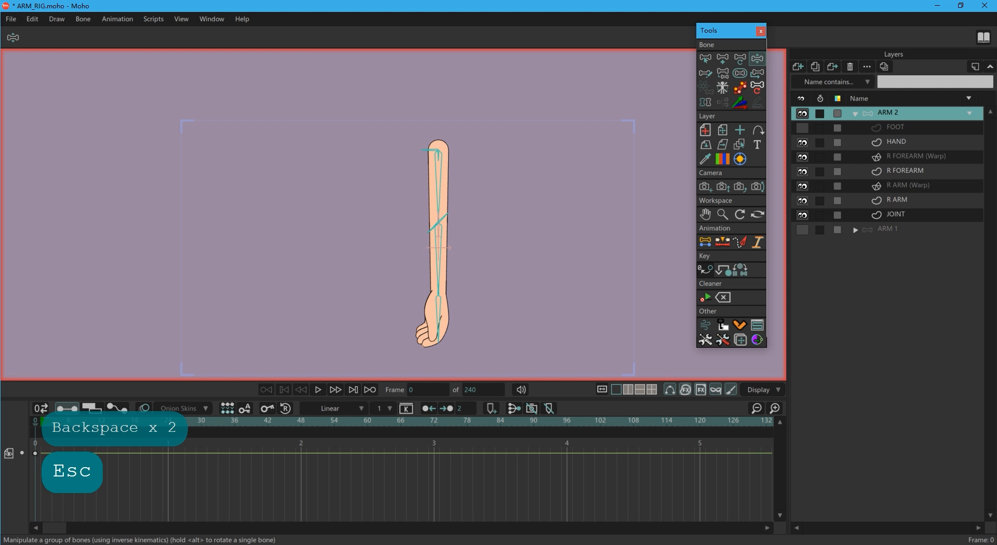
pyautogui.click(802, 128)
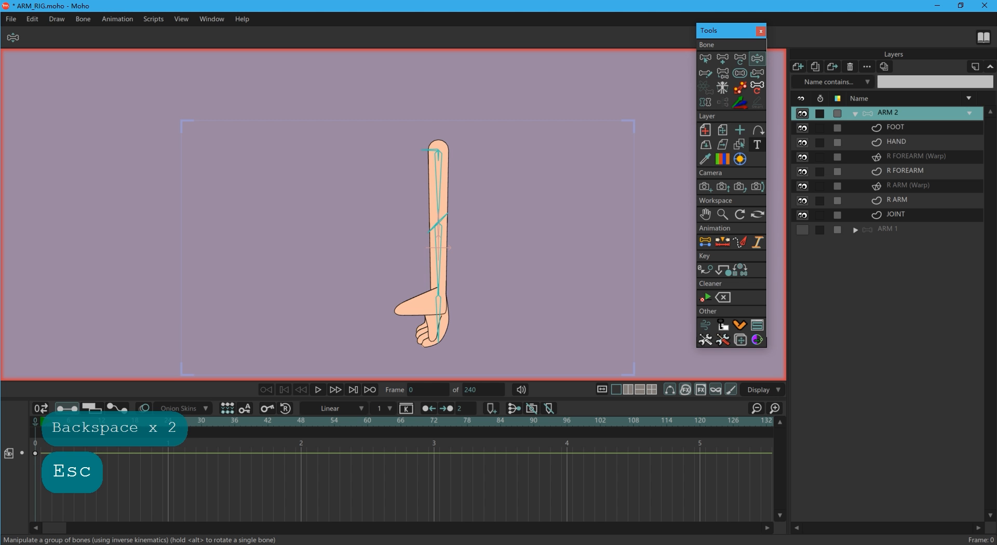
# - Hide the HAND layer and move the tip of ARM 2's end bone onto the toe of the foot
pyautogui.click(802, 142)
pyautogui.click(895, 127)
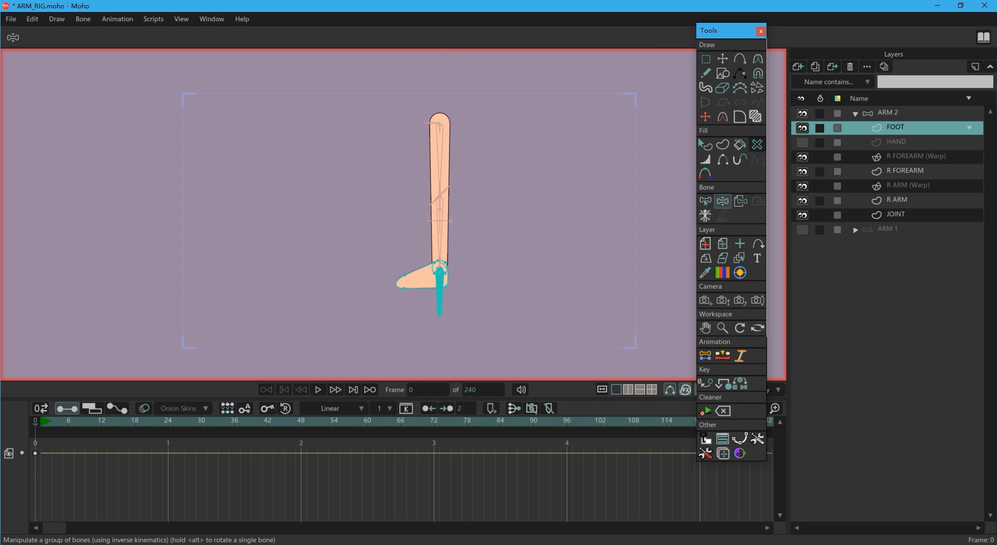
pyautogui.click(887, 113)
pyautogui.press('t')
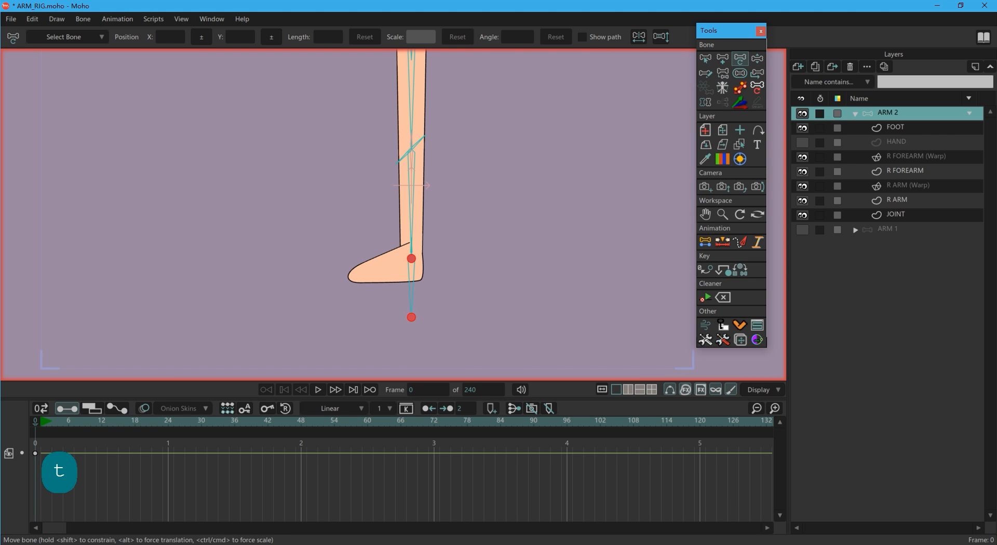
pyautogui.moveTo(409, 316); pyautogui.dragTo(352, 275)
pyautogui.press('Escape')
# - At frame 1, test the leg bend and ankle by moving the foot bone, and delete the test keyframes before returning to frame 0
pyautogui.press('Right')
pyautogui.press('z')
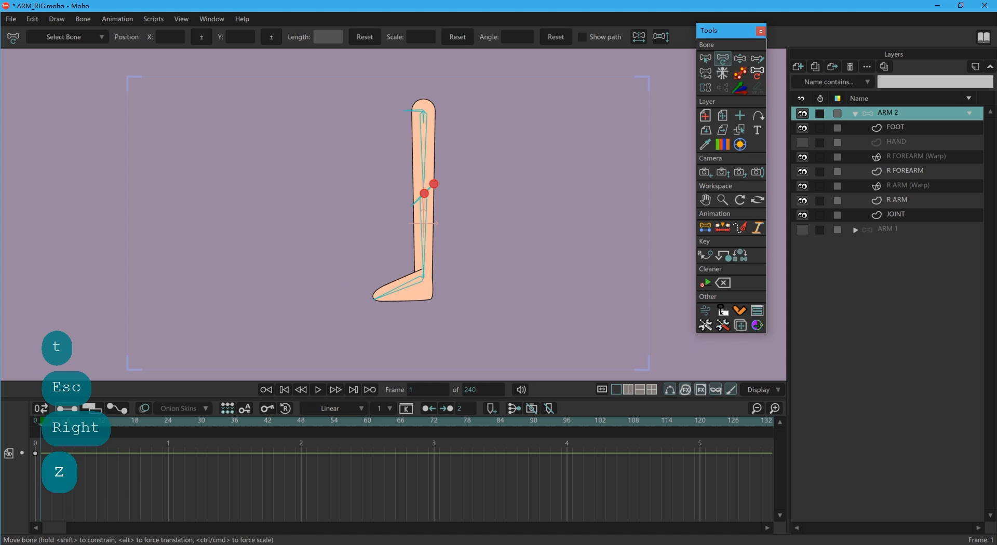
pyautogui.moveTo(423, 272); pyautogui.dragTo(385, 250)
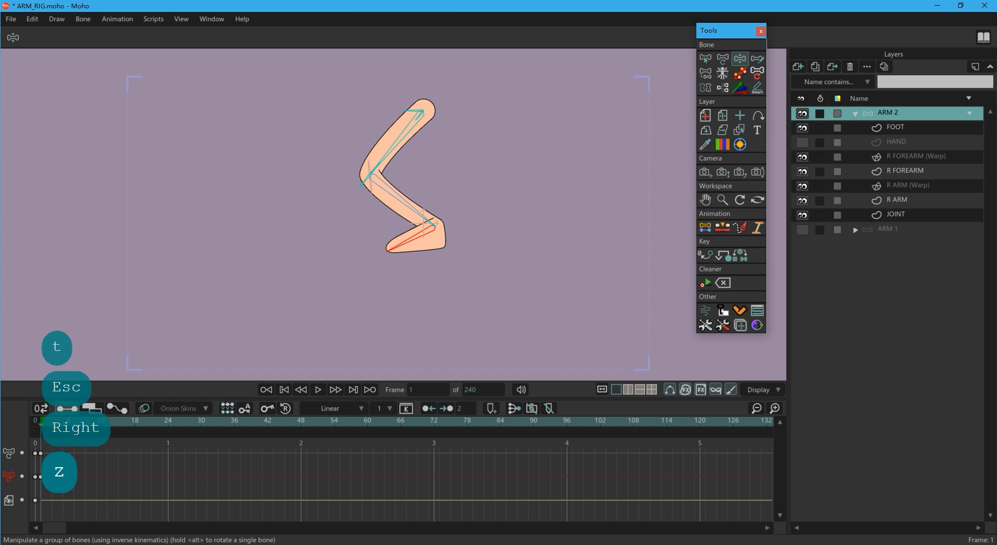
pyautogui.scroll(3, 439, 199)
pyautogui.scroll(1, 461, 239)
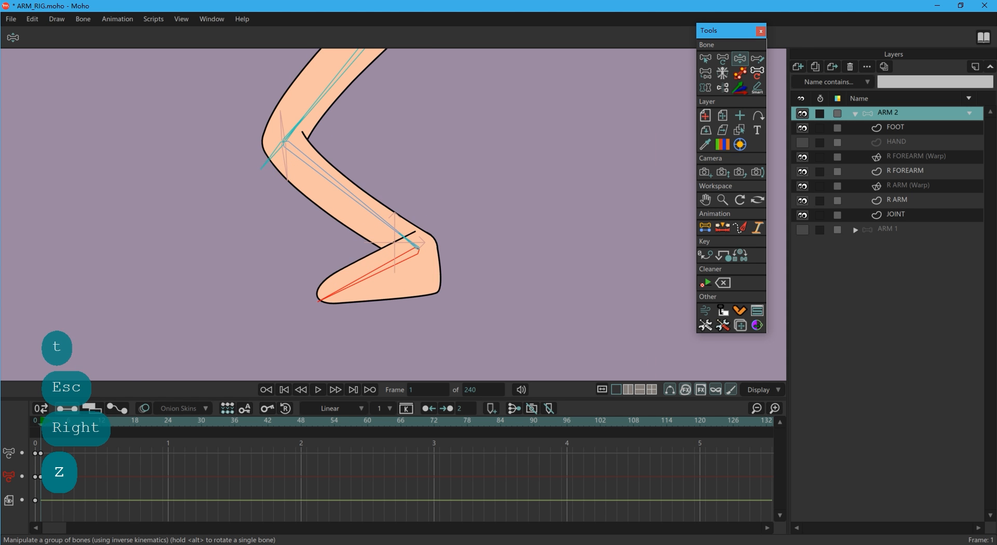
pyautogui.moveTo(320, 300); pyautogui.dragTo(289, 297)
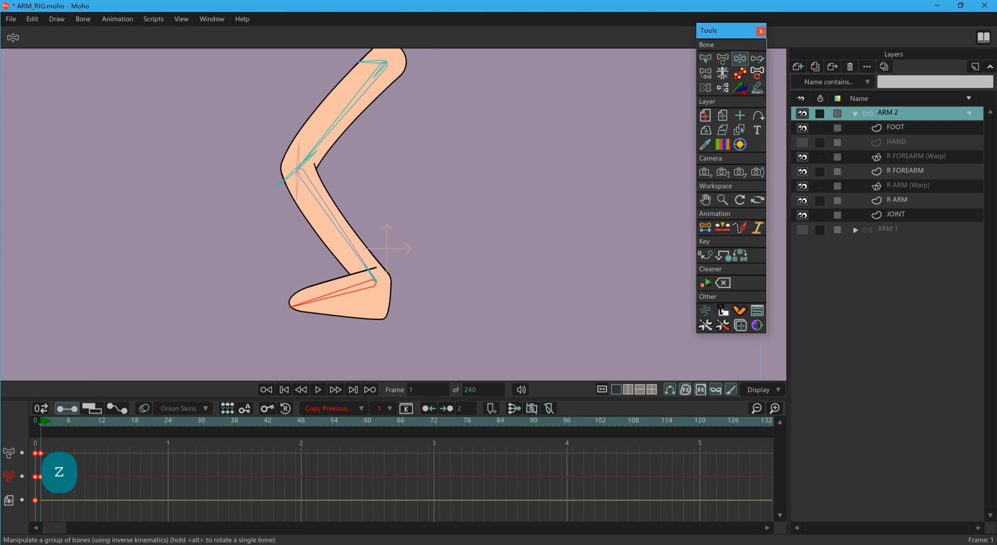
pyautogui.press('BackSpace')
pyautogui.press('Left')
pyautogui.press('Escape')
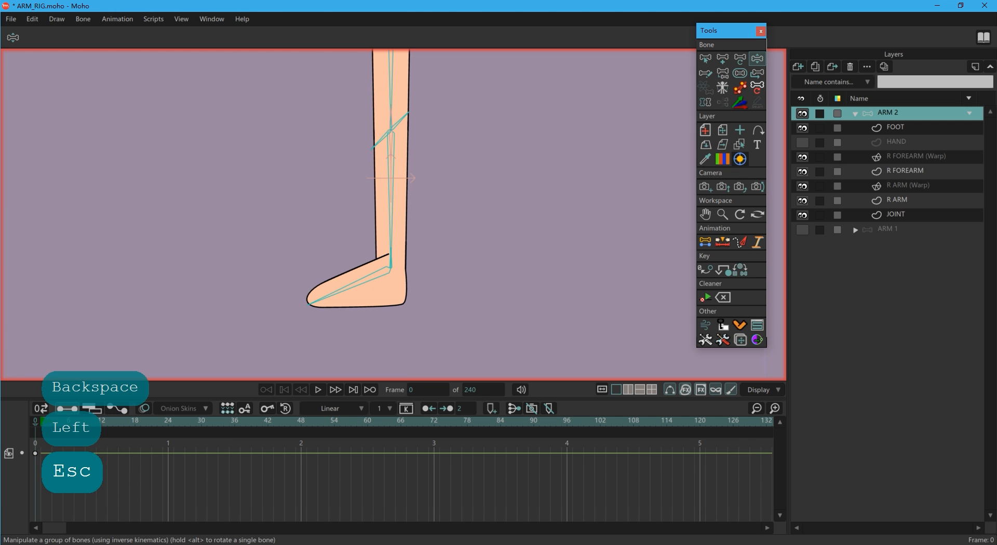
# - Extend the lower end of the R FOREARM (Warp) curve straight down into the heel and add a curve point at the ankle
pyautogui.click(914, 156)
pyautogui.press('Escape')
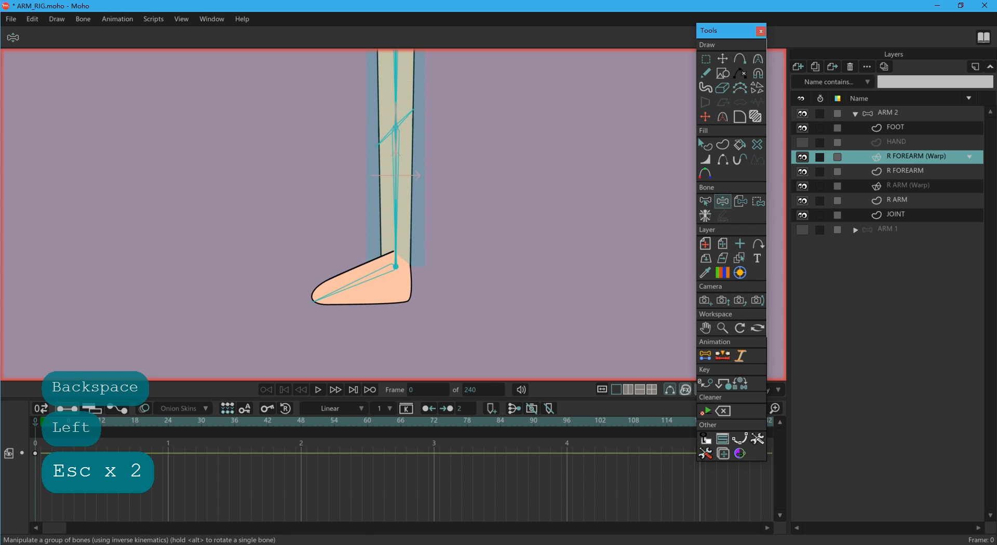
pyautogui.scroll(-1, 393, 213)
pyautogui.press('g')
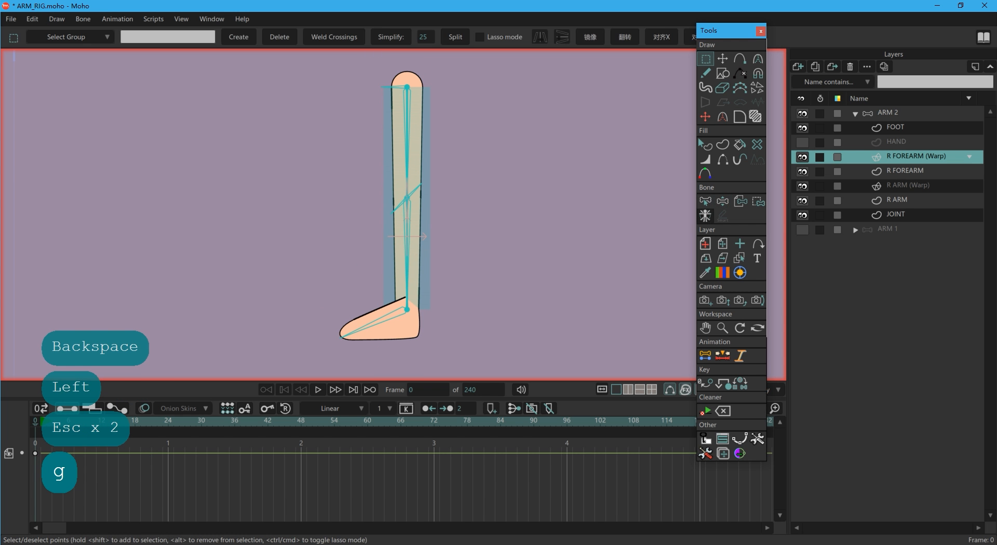
pyautogui.press('t')
pyautogui.scroll(1, 378, 197)
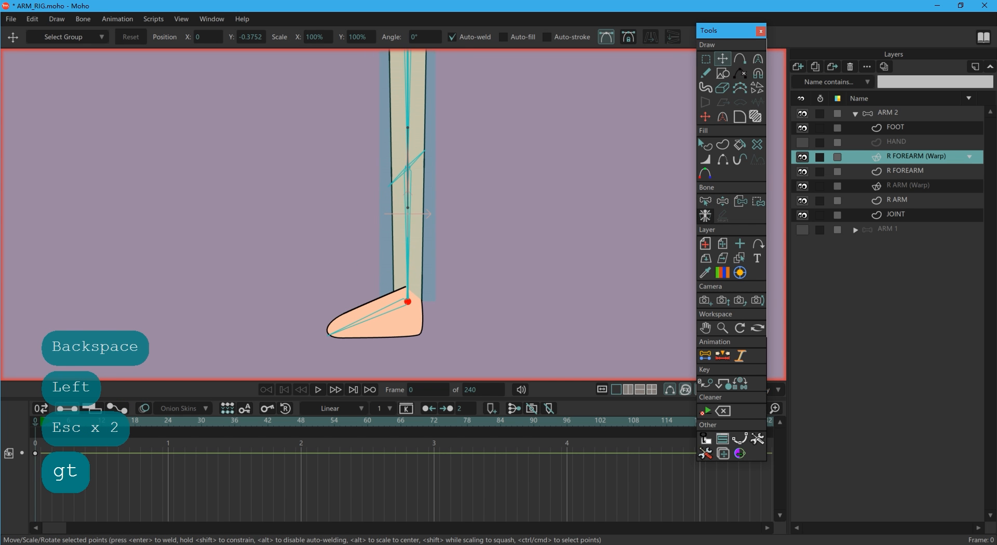
pyautogui.moveTo(407, 302); pyautogui.dragTo(408, 325)
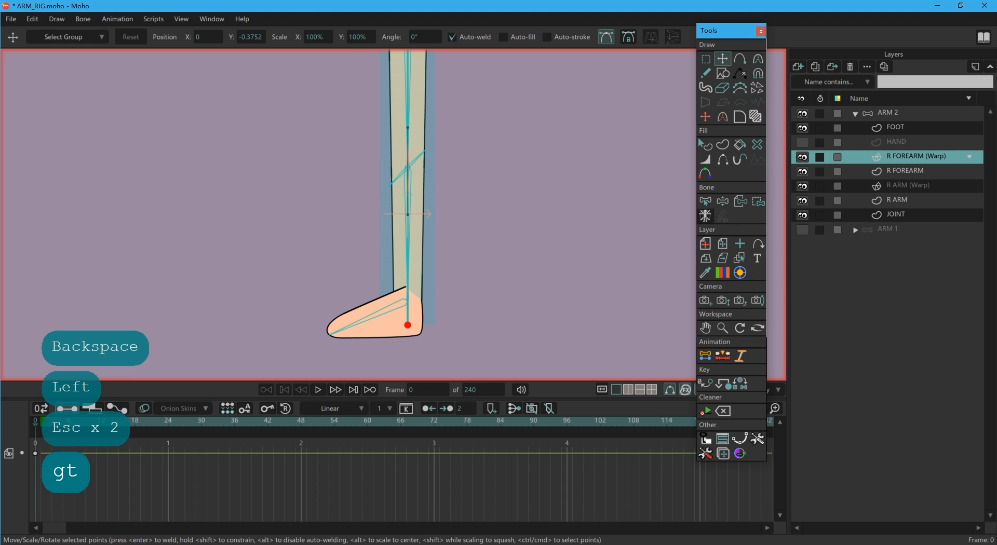
pyautogui.press('a')
pyautogui.click(407, 296)
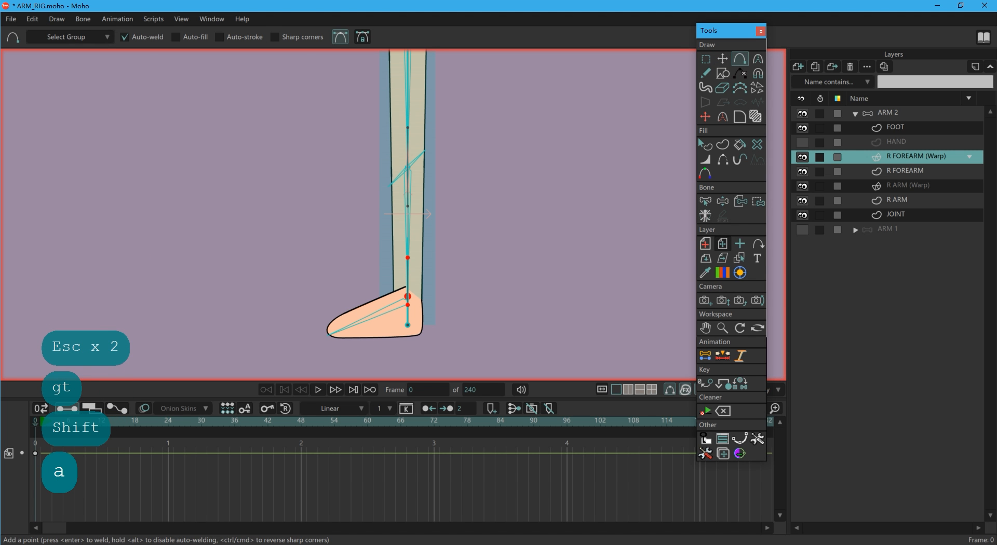
# - Align the new ankle point of the R FOREARM (Warp) curve with the centre of the JOINT layer's ankle circle
pyautogui.click(895, 215)
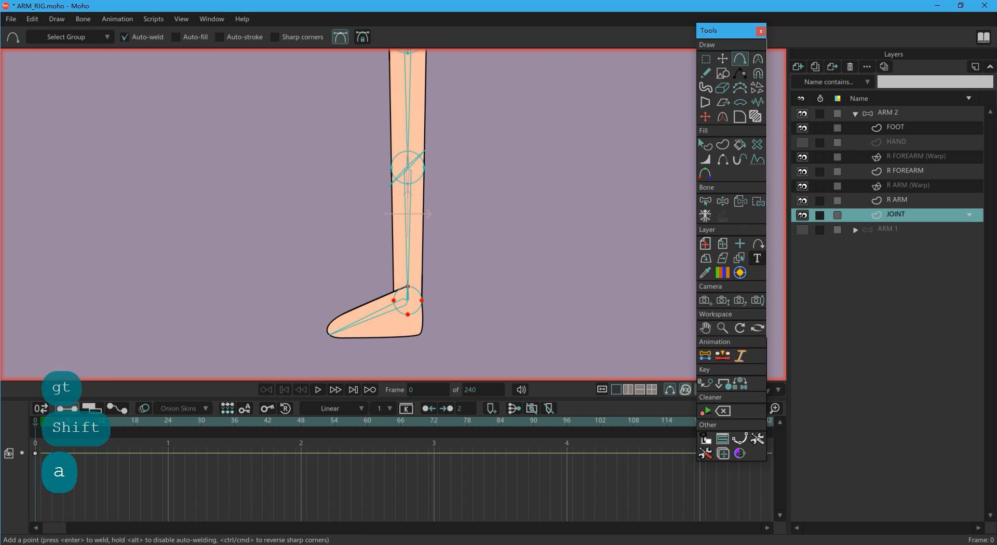
pyautogui.press('g')
pyautogui.moveTo(357, 249); pyautogui.dragTo(471, 336)
pyautogui.hotkey('shift', '2')
pyautogui.click(43, 37)
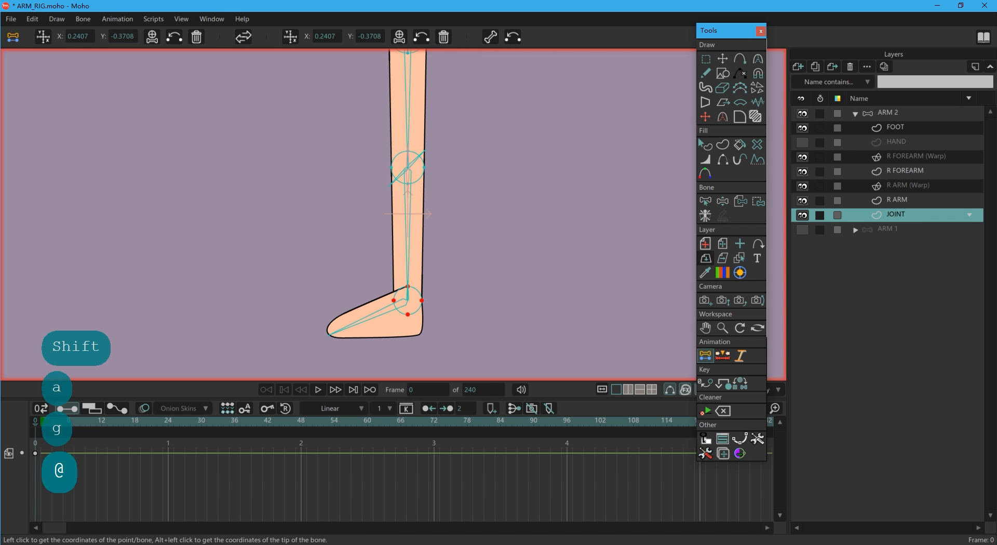
pyautogui.click(916, 157)
pyautogui.moveTo(385, 276); pyautogui.dragTo(409, 300)
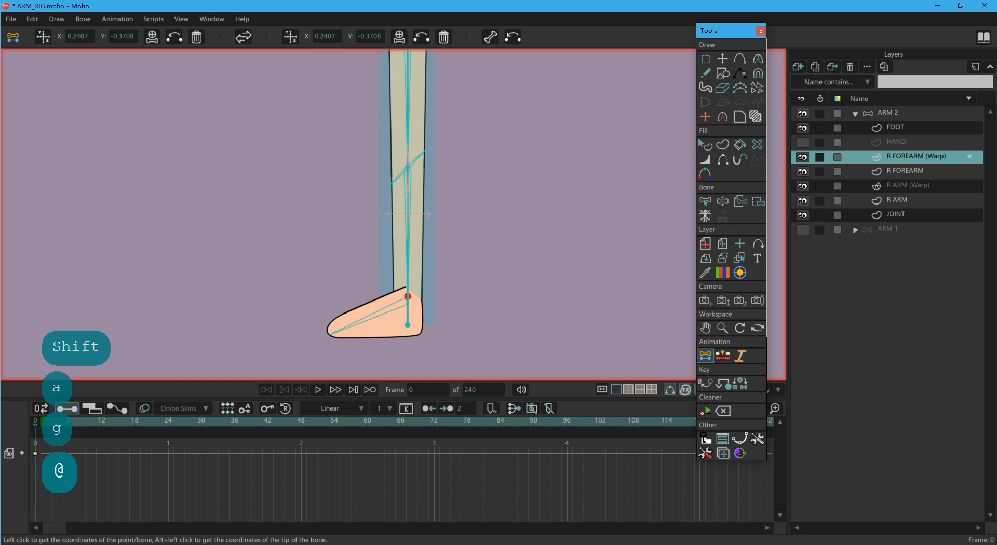
pyautogui.press('Escape')
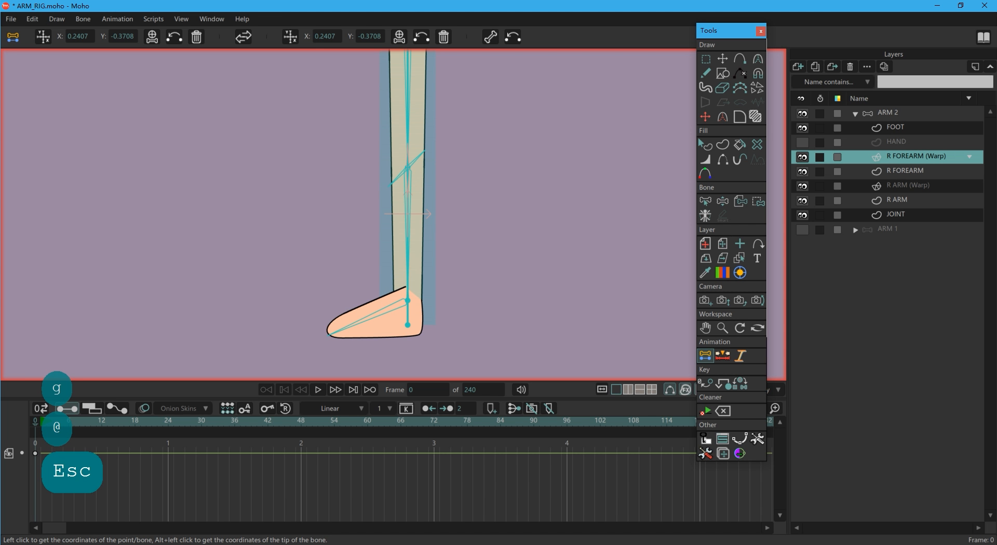
# - Bind the lowest point of the R FOREARM (Warp) curve to the foot bone
pyautogui.click(916, 112)
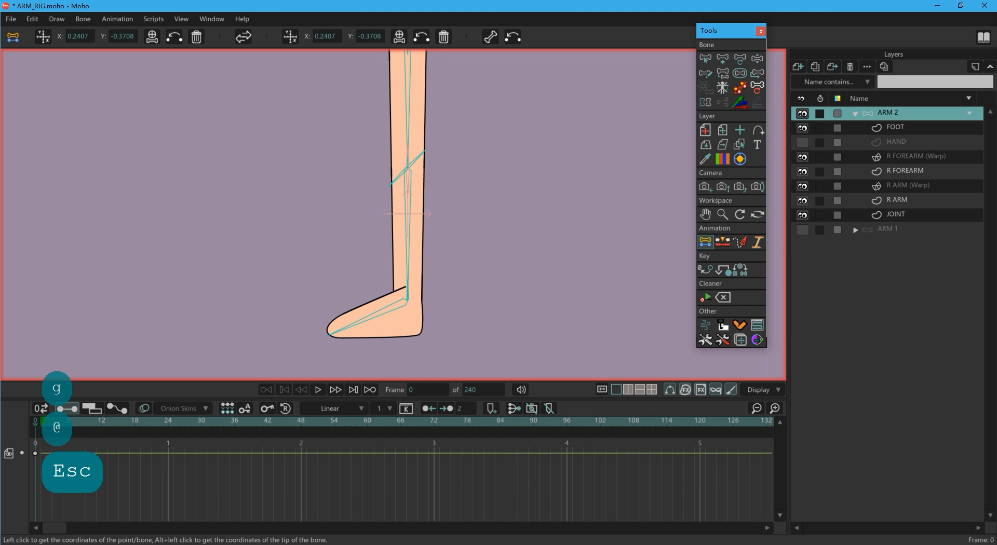
pyautogui.press('Right')
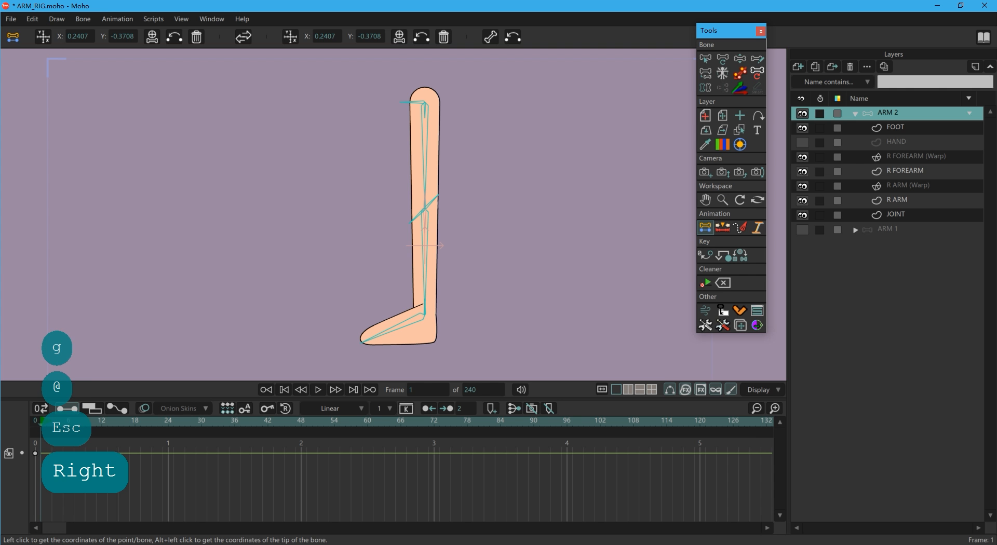
pyautogui.press('Left')
pyautogui.click(915, 156)
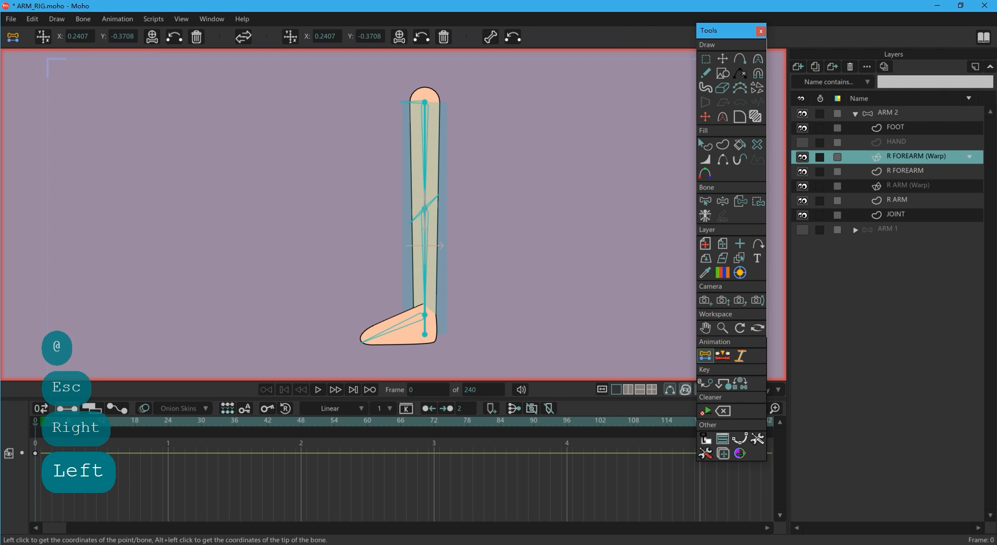
pyautogui.press('b')
pyautogui.press('i')
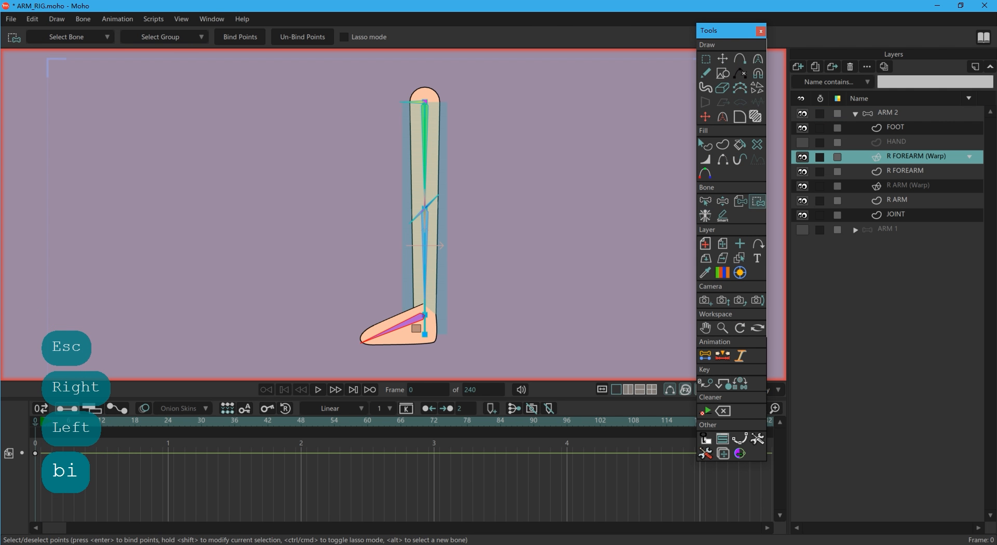
pyautogui.moveTo(411, 324); pyautogui.dragTo(437, 345)
pyautogui.press('Return')
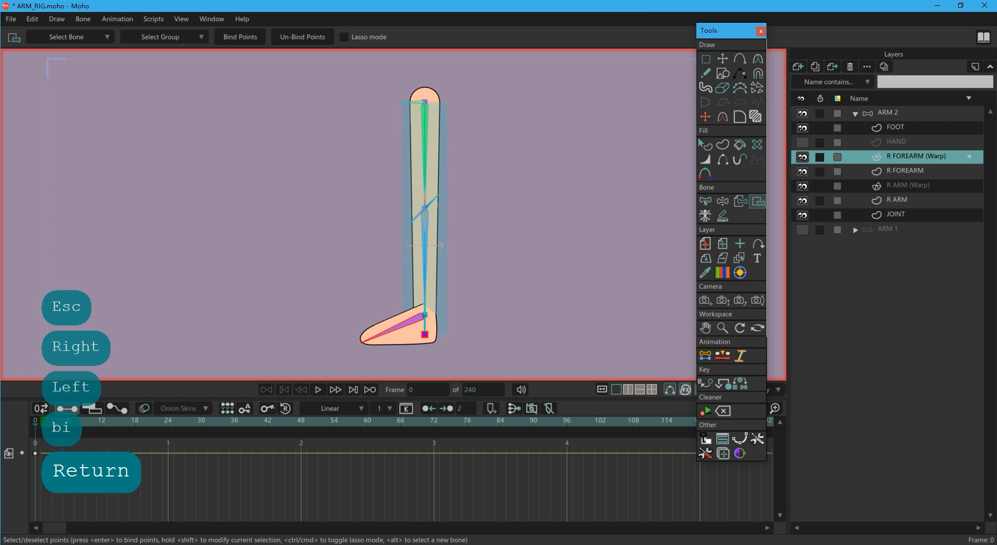
pyautogui.press('Escape')
# - Pose the leg and foot at frame 1 to test the bound ankle, and delete the pose keyframes before returning to frame 0
pyautogui.press('Right')
pyautogui.click(889, 113)
pyautogui.press('z')
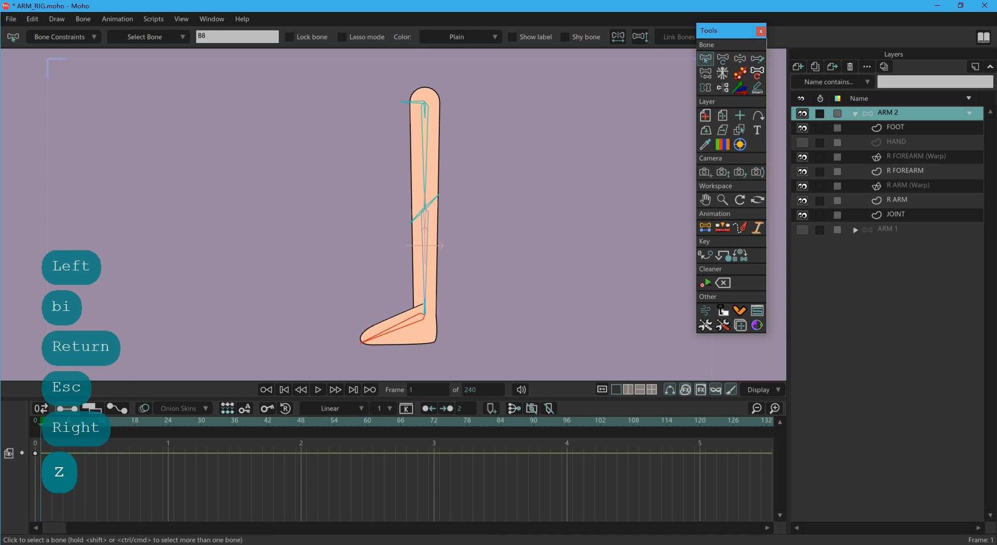
pyautogui.moveTo(425, 310); pyautogui.dragTo(489, 248)
pyautogui.moveTo(488, 312); pyautogui.dragTo(387, 275)
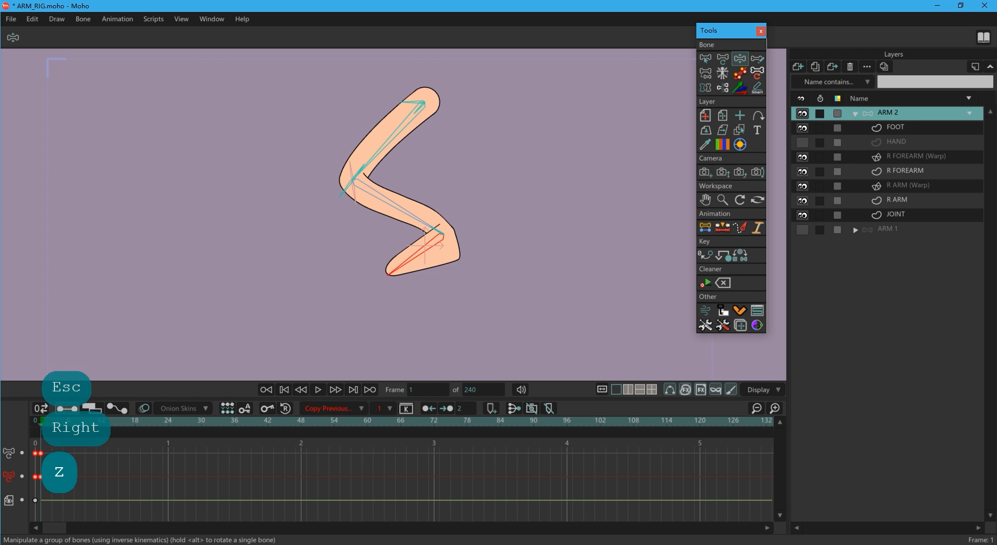
pyautogui.press('BackSpace')
pyautogui.press('Left')
pyautogui.press('Escape')
# - Check the outline points on both sides of the R FOREARM shape near the ankle
pyautogui.click(916, 156)
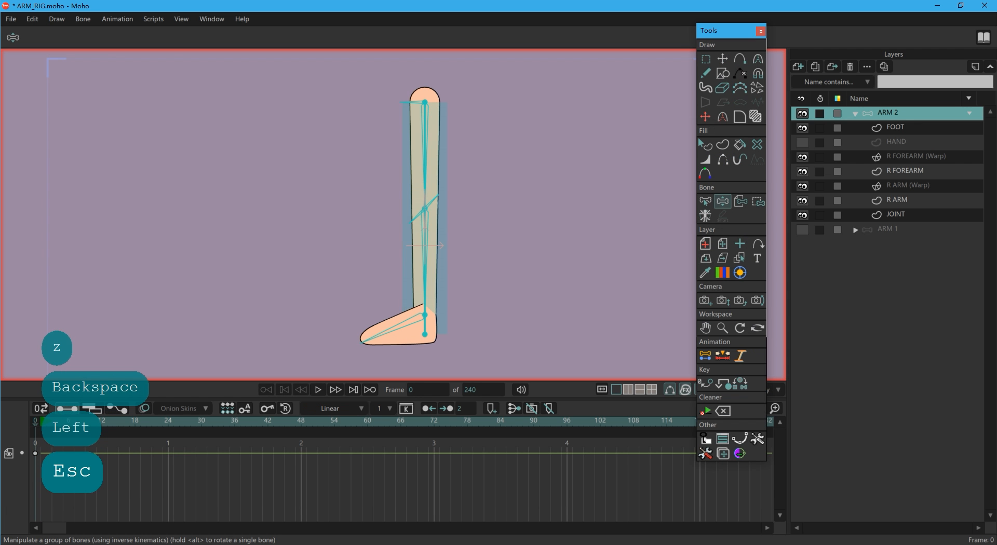
pyautogui.click(904, 171)
pyautogui.scroll(3, 384, 290)
pyautogui.press('g')
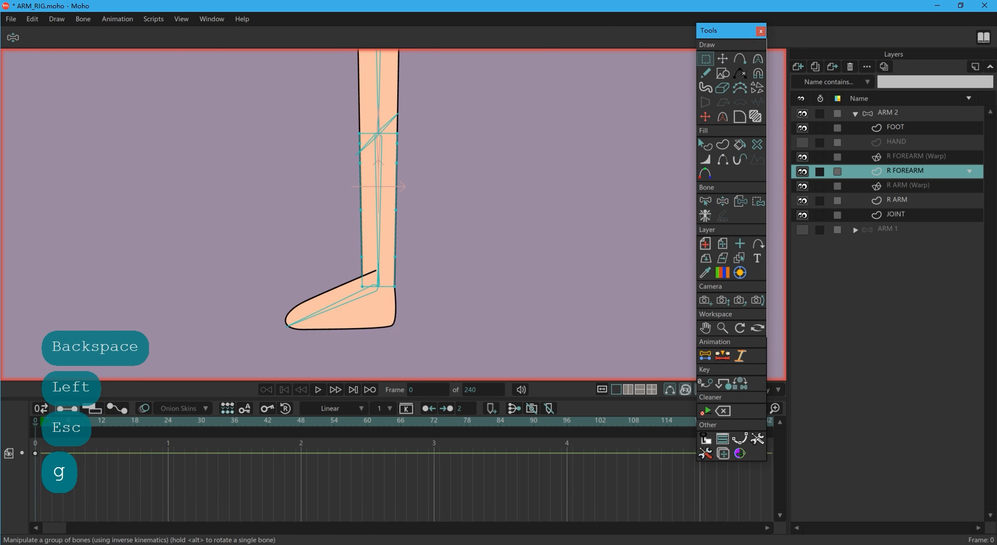
pyautogui.moveTo(367, 261); pyautogui.dragTo(402, 320)
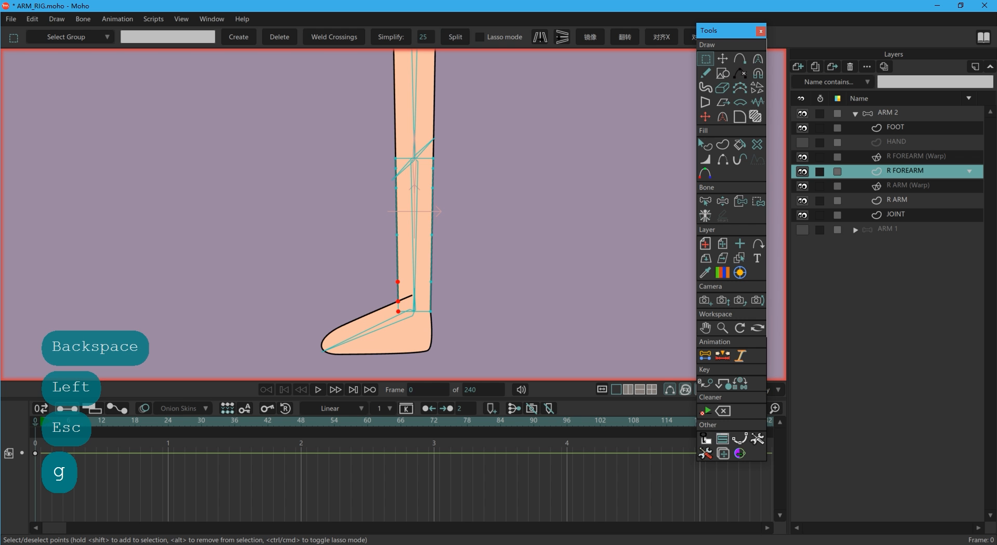
pyautogui.moveTo(420, 265); pyautogui.dragTo(447, 316)
pyautogui.scroll(-3, 496, 267)
pyautogui.press('Escape')
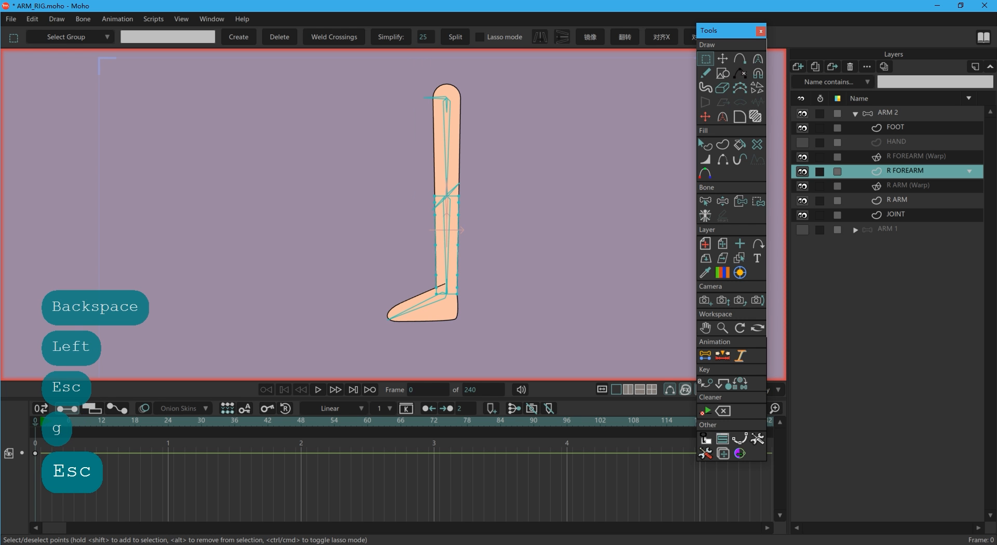
# - At frame 1, bend ARM 2 by its foot bone to test the ankle deformation, and return to frame 0
pyautogui.press('Right')
pyautogui.press('z')
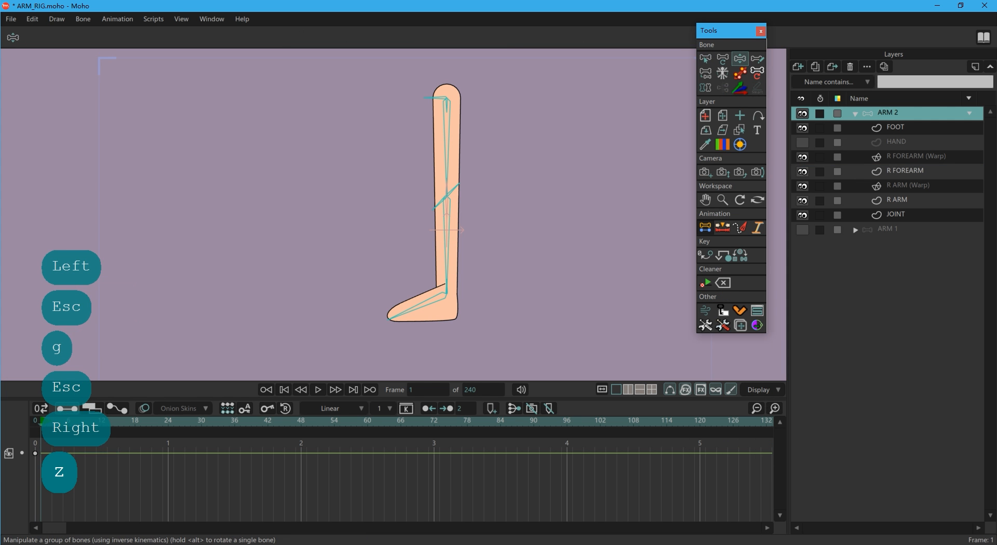
pyautogui.moveTo(295, 265); pyautogui.dragTo(373, 286)
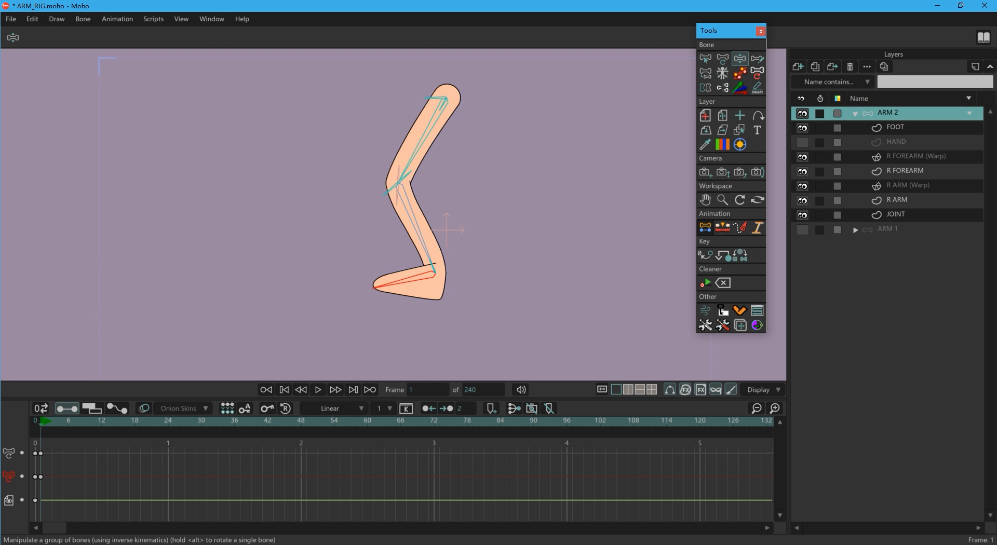
pyautogui.hotkey('ctrl', 'Left')
# - Adjust the curvature of the R FOREARM (Warp) curve at its ankle point
pyautogui.click(915, 156)
pyautogui.scroll(3, 484, 289)
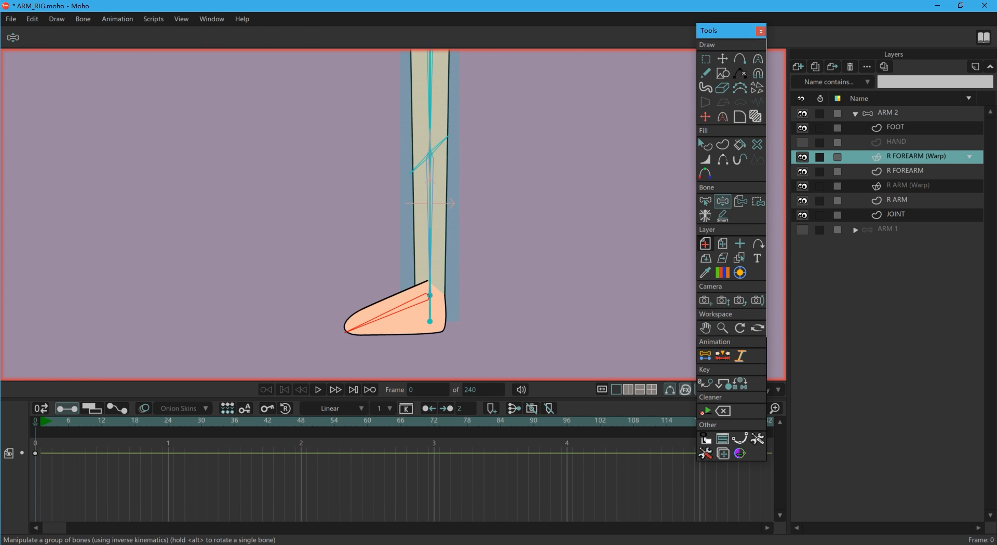
pyautogui.press('Escape')
pyautogui.press('c')
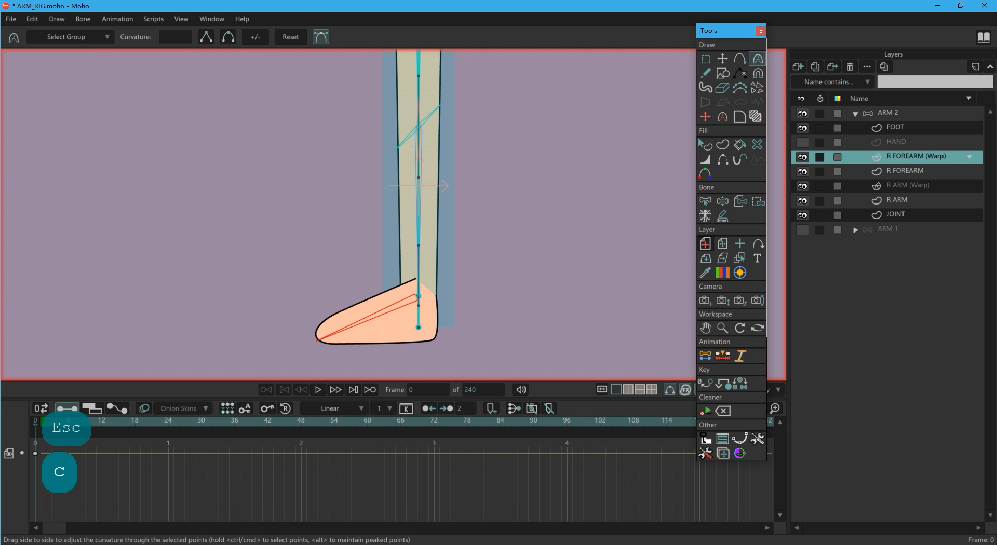
pyautogui.moveTo(419, 296); pyautogui.dragTo(414, 297)
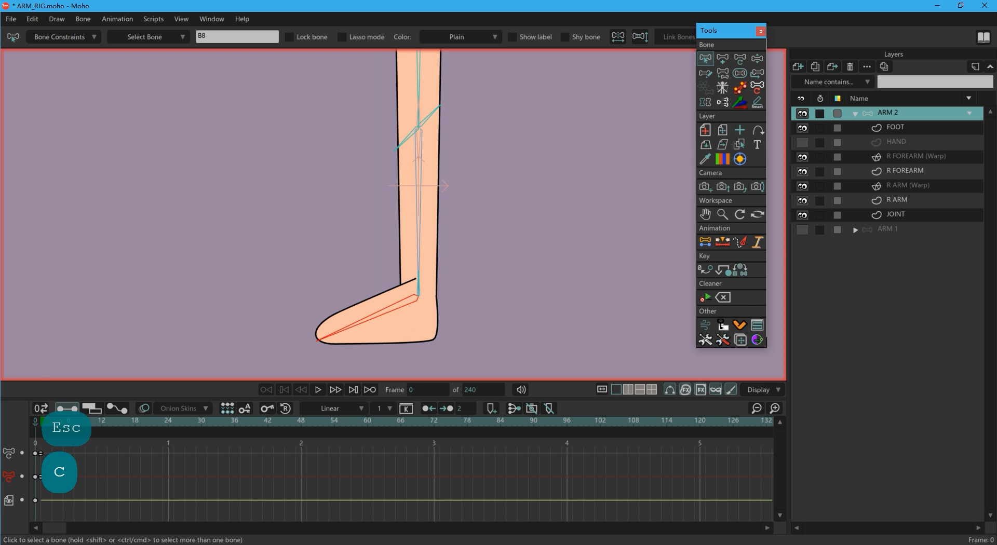
# - Swing the leg and foot at frame 1 to test the adjusted ankle curvature, and return to frame 0
pyautogui.press('Right')
pyautogui.press('z')
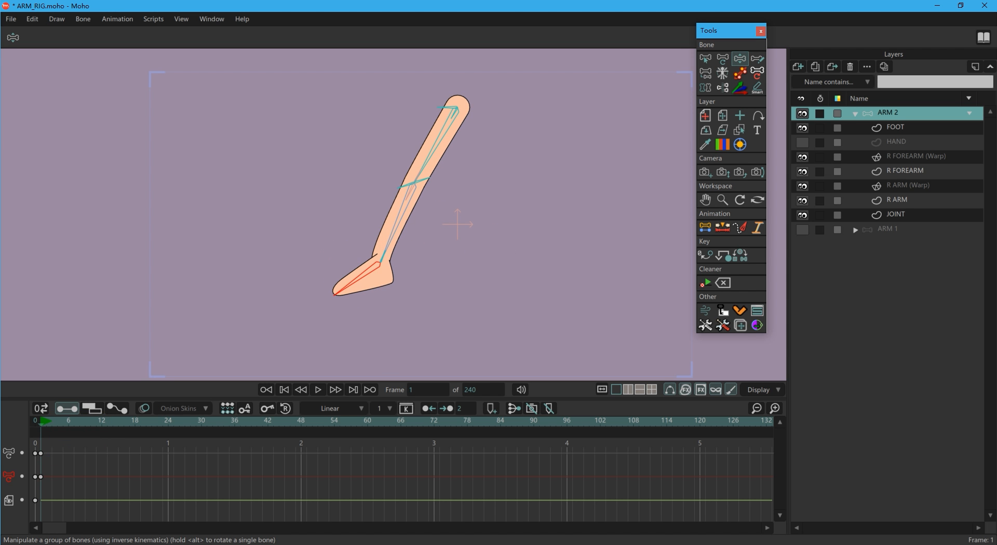
pyautogui.press('Escape')
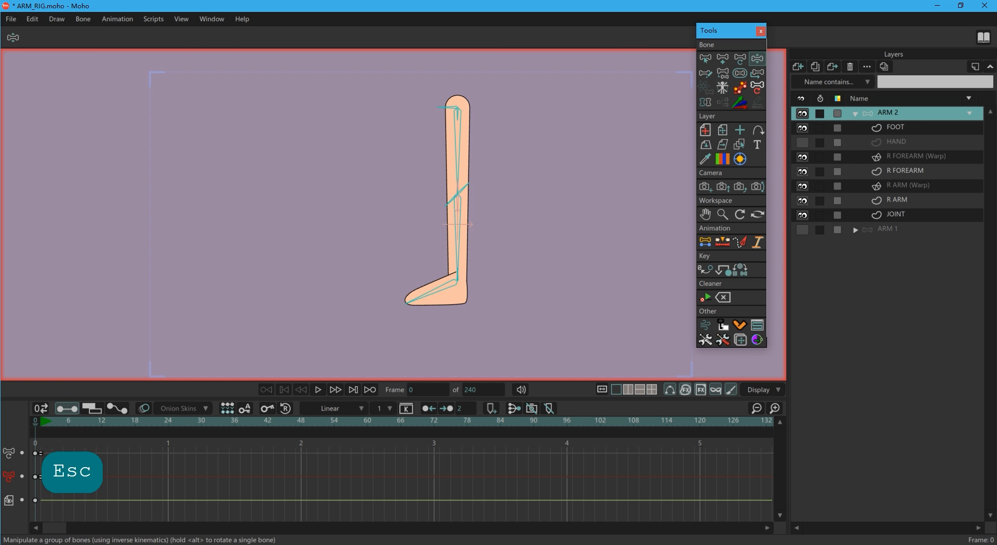
# - Add a short bone as a child of the lower-leg bone, running from the ankle straight down to the heel
pyautogui.press('b')
pyautogui.scroll(3, 470, 306)
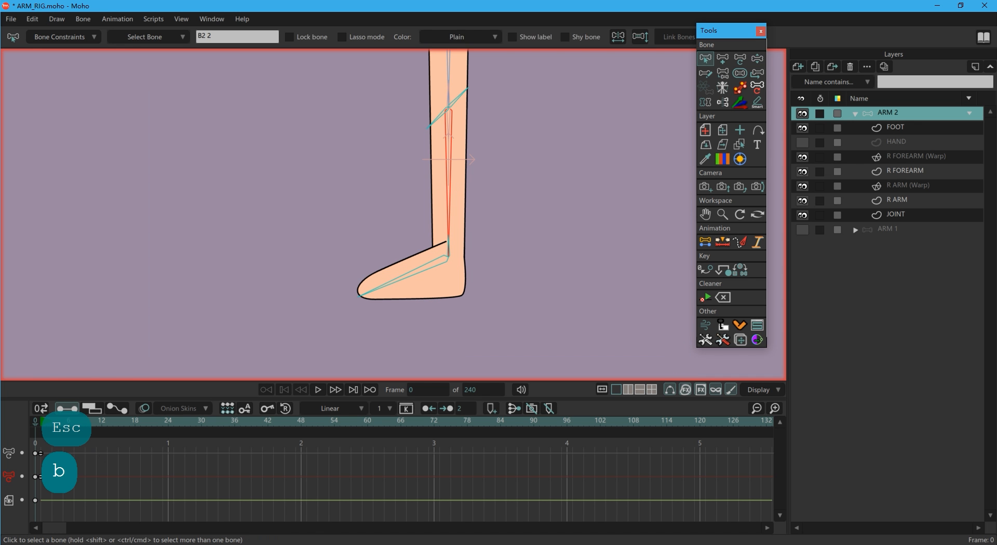
pyautogui.press('a')
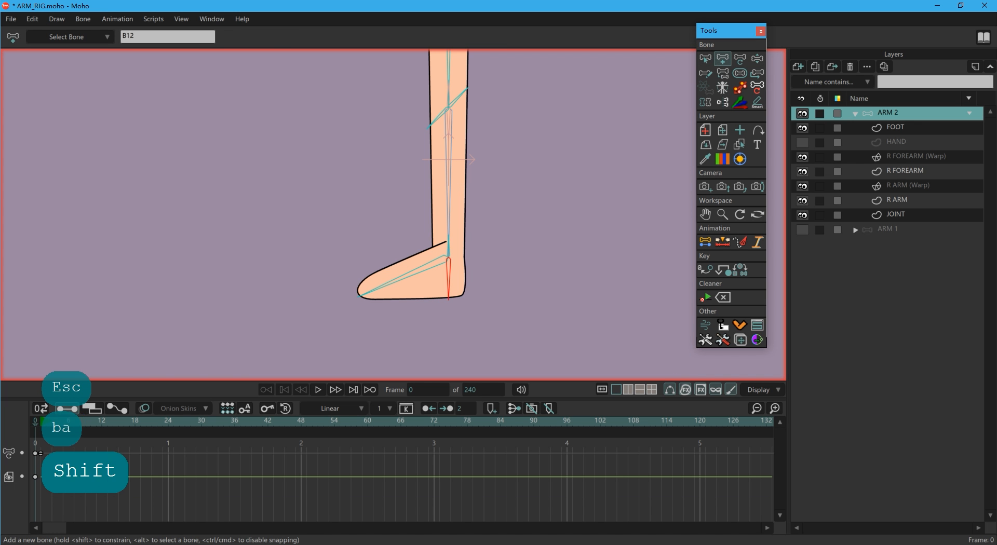
# - Bind the lowest point of the R FOREARM (Warp) curve to the heel bone
pyautogui.hotkey('shift', 's')
pyautogui.click(914, 155)
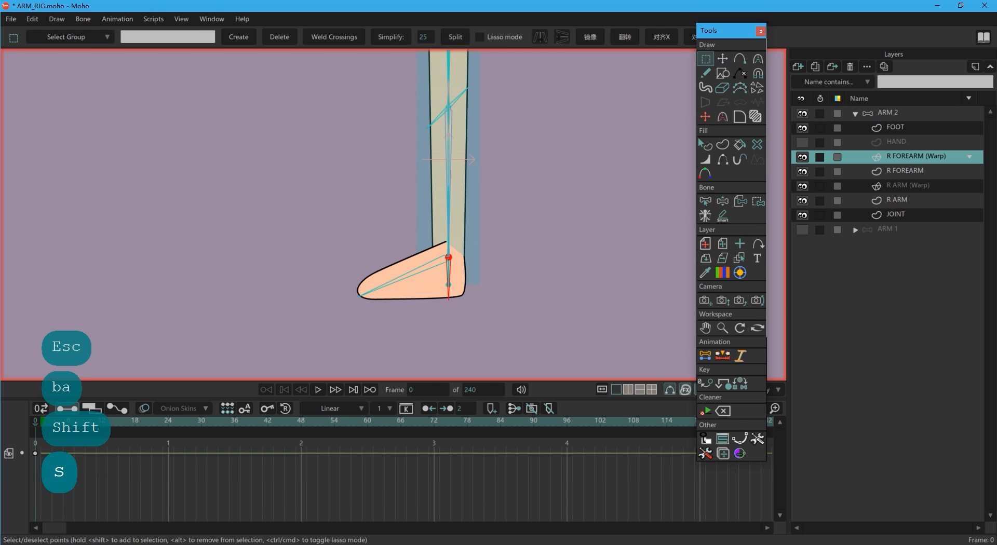
pyautogui.press('b')
pyautogui.press('i')
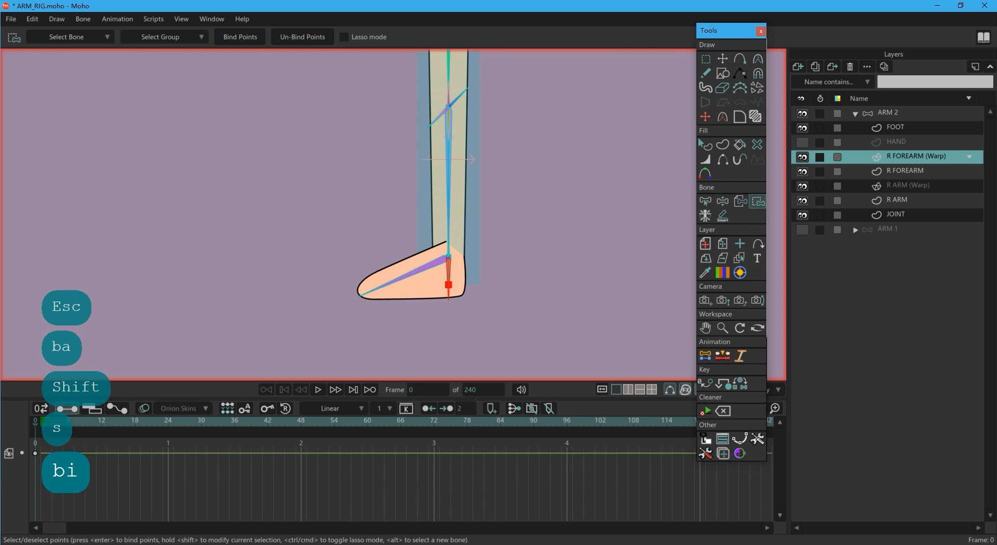
pyautogui.press('Escape')
# - At frame 1, swing the lower leg and rotate the foot and heel bones to test the new ankle binding
pyautogui.press('Right')
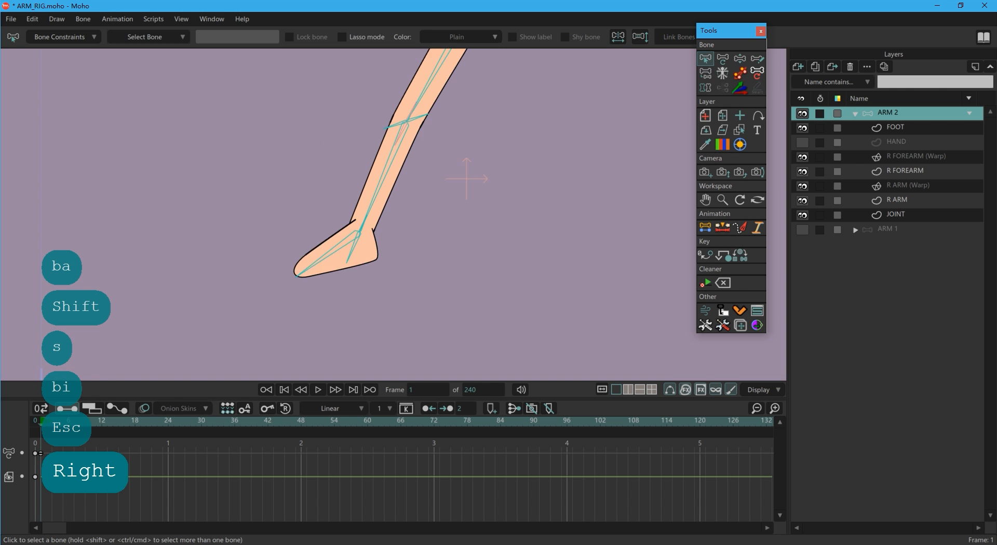
pyautogui.press('z')
pyautogui.moveTo(323, 309)
pyautogui.mouseDown()
pyautogui.moveTo(307, 271)
pyautogui.moveTo(311, 253)
pyautogui.moveTo(355, 311)
pyautogui.moveTo(305, 305)
pyautogui.mouseUp()
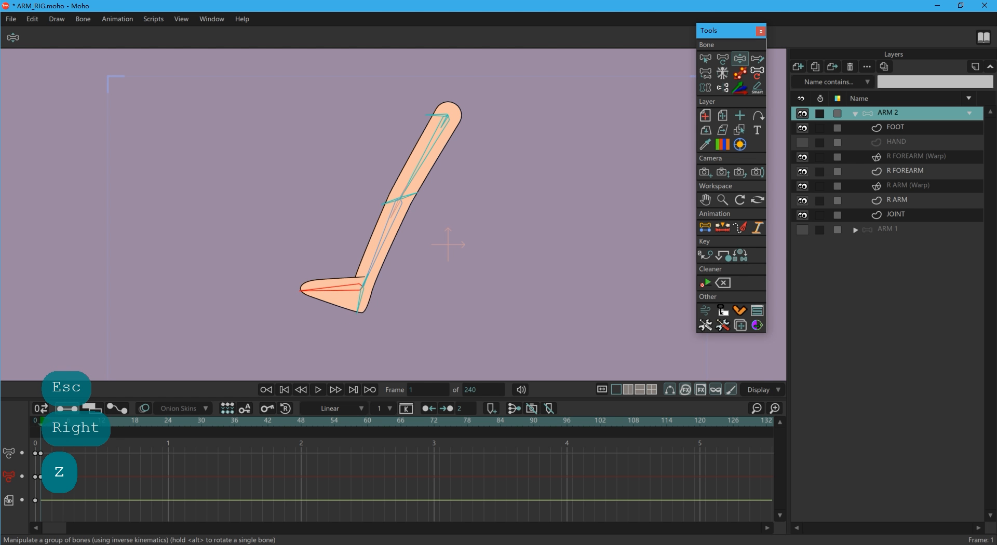
pyautogui.moveTo(379, 250); pyautogui.dragTo(451, 215)
pyautogui.moveTo(518, 227); pyautogui.dragTo(519, 222)
pyautogui.hotkey('ctrl', 'z')
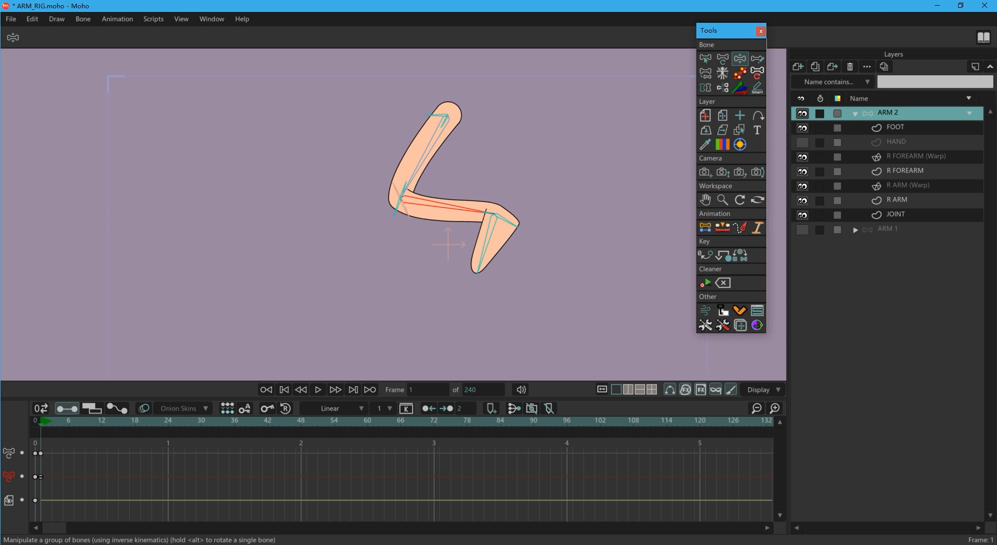
pyautogui.moveTo(477, 267); pyautogui.dragTo(392, 196)
pyautogui.moveTo(467, 187); pyautogui.dragTo(467, 188)
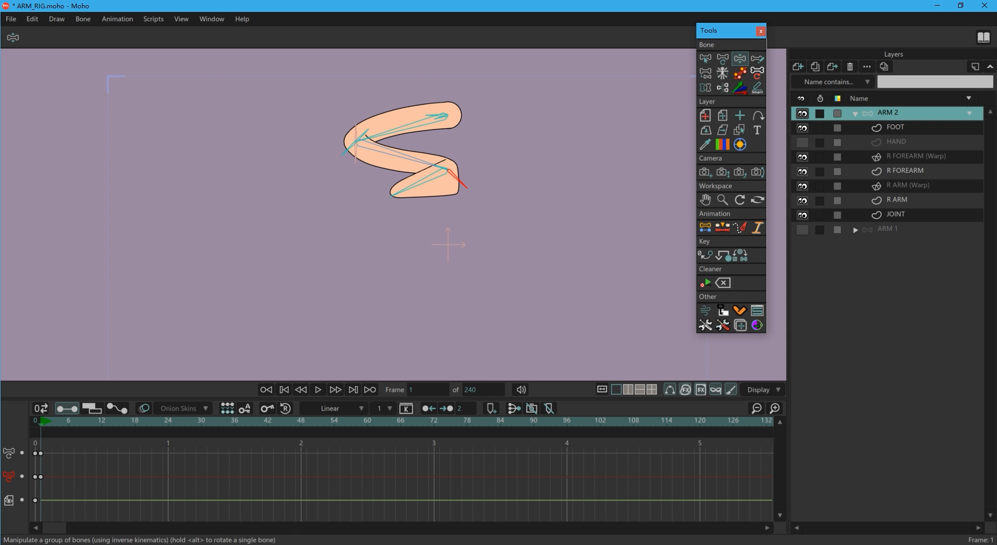
# - Move the bent leg back to a lowered, slightly bent pose, adjusting thigh, lower leg, foot and heel bones
pyautogui.moveTo(393, 195); pyautogui.dragTo(418, 224)
pyautogui.moveTo(445, 169); pyautogui.dragTo(405, 223)
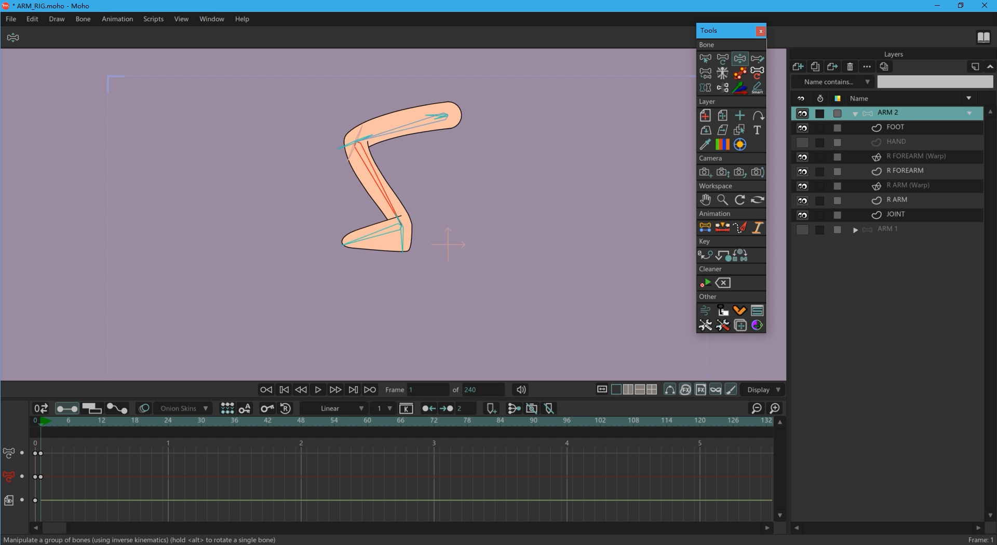
pyautogui.moveTo(354, 146); pyautogui.dragTo(393, 192)
pyautogui.moveTo(460, 260); pyautogui.dragTo(388, 322)
pyautogui.moveTo(399, 182); pyautogui.dragTo(410, 190)
pyautogui.moveTo(454, 272); pyautogui.dragTo(424, 282)
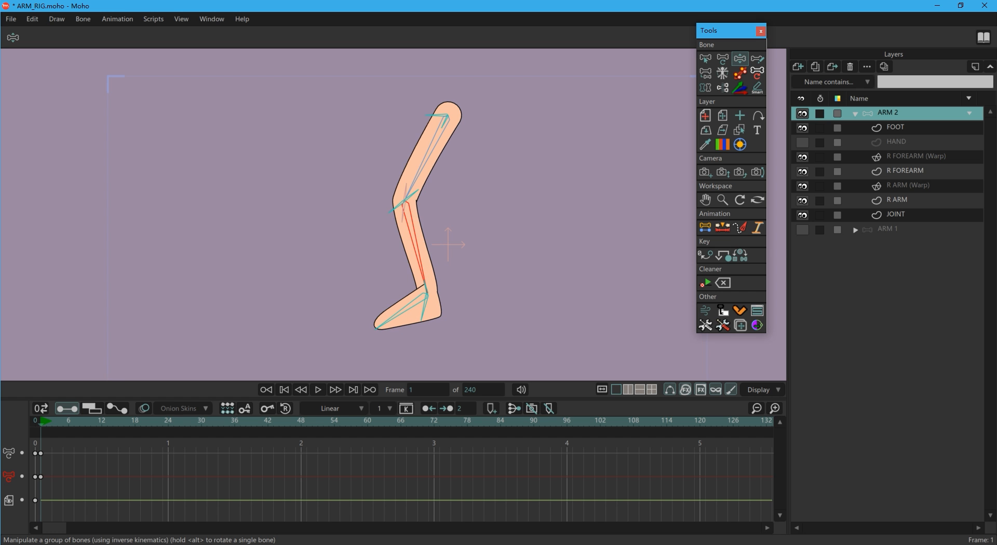
pyautogui.moveTo(421, 318); pyautogui.dragTo(433, 319)
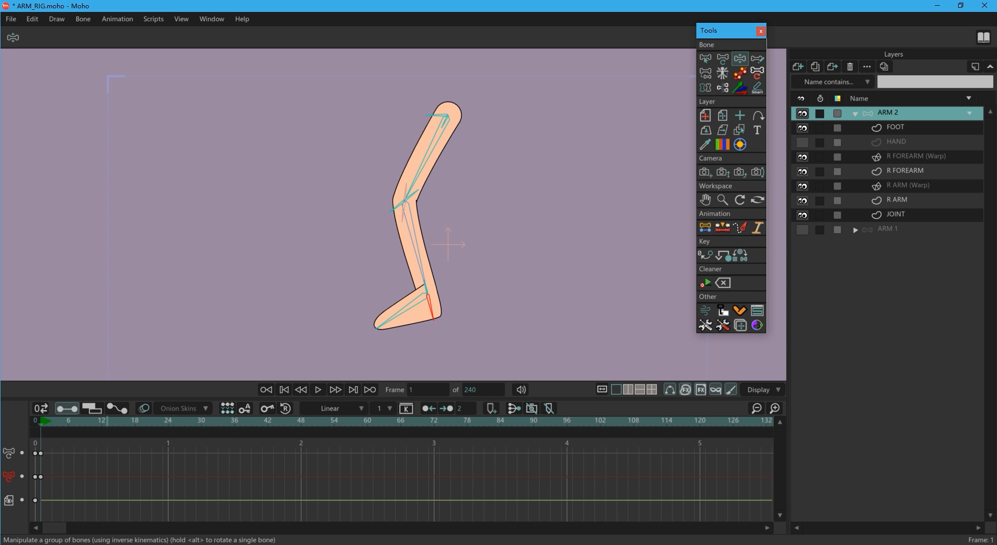
# - Show the leg as outlines only, hide R FOREARM (Warp) and bend the knee to examine how the R ARM (Warp) curve follows
pyautogui.press('Escape')
pyautogui.click(715, 390)
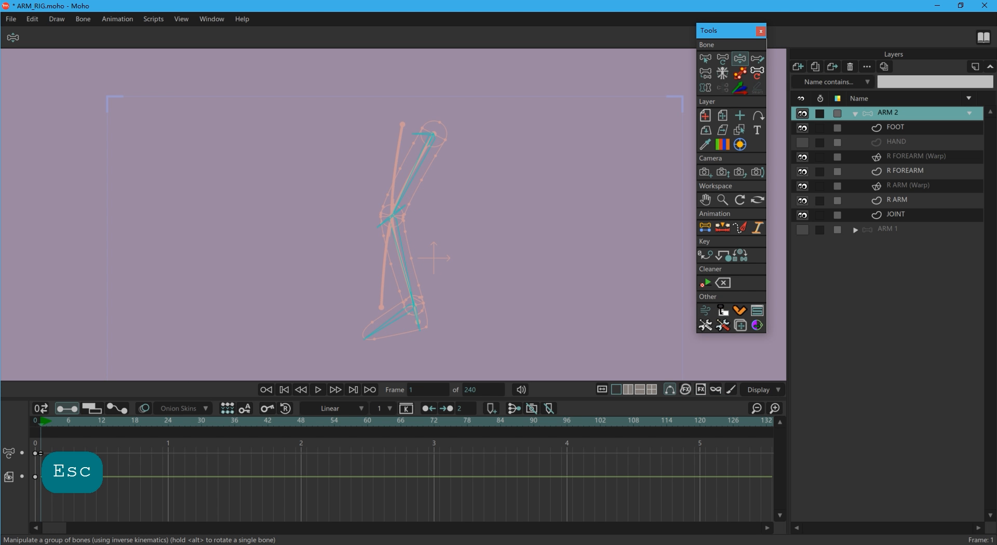
pyautogui.click(802, 156)
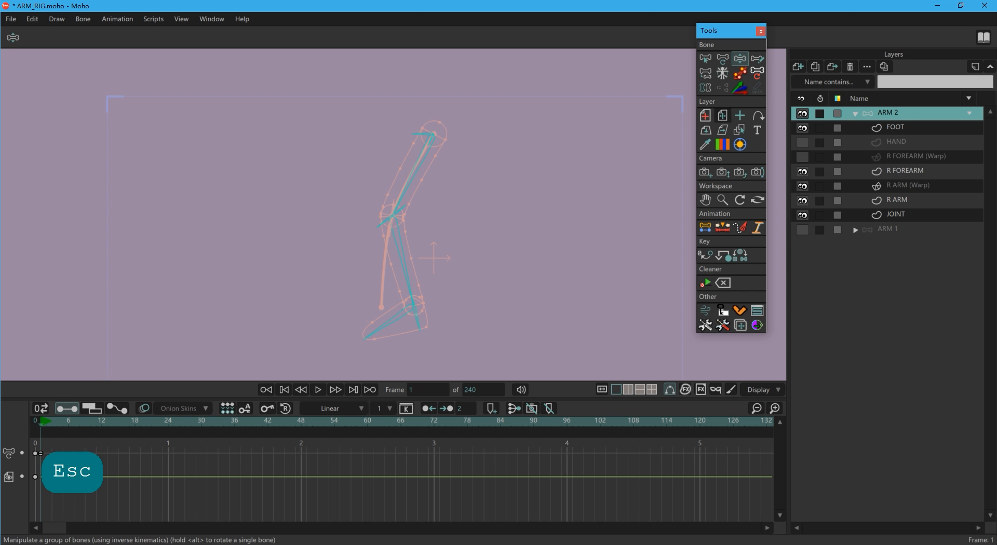
pyautogui.press('z')
pyautogui.press('z')
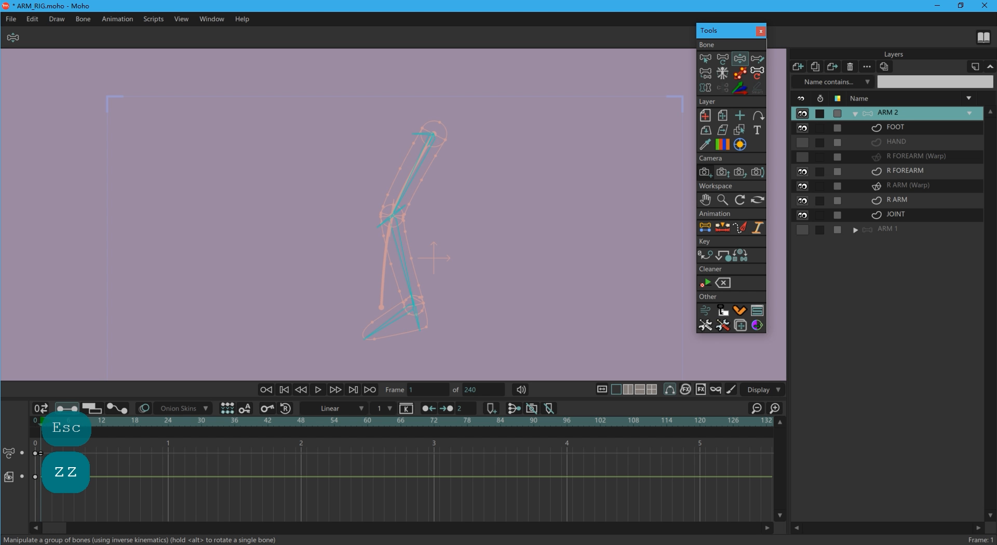
pyautogui.moveTo(413, 302); pyautogui.dragTo(484, 214)
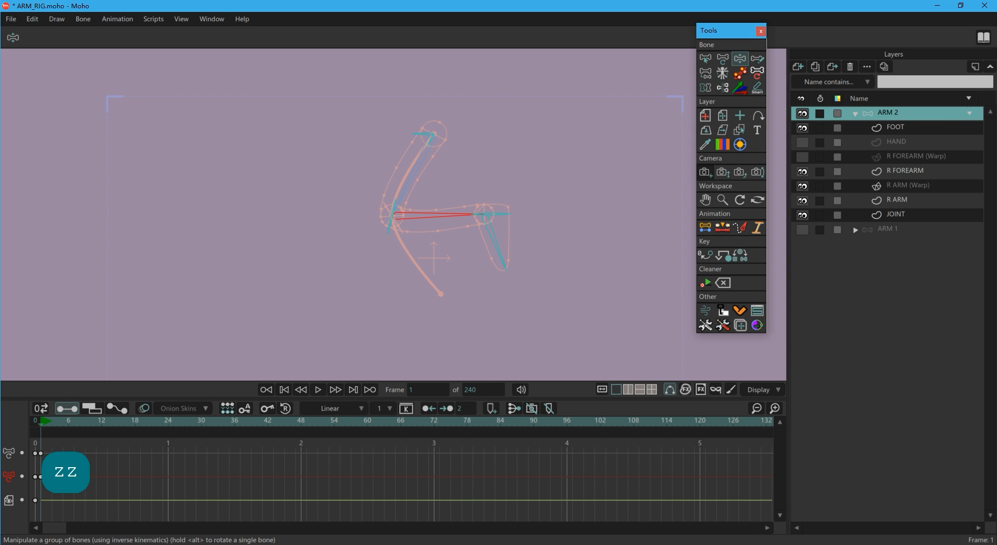
pyautogui.moveTo(484, 214); pyautogui.dragTo(474, 258)
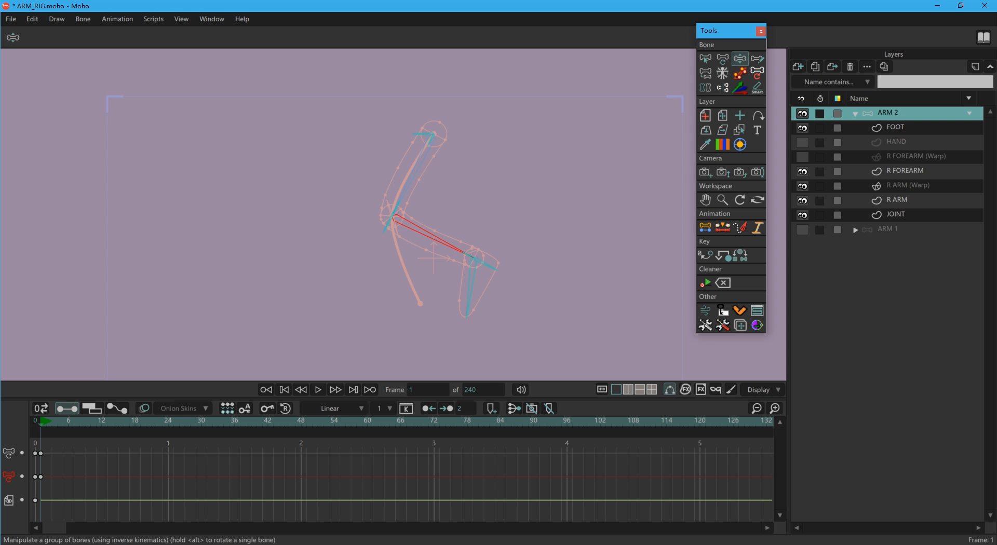
# - Show R FOREARM (Warp), hide R ARM (Warp) and move the bones around the knee to examine the forearm curve
pyautogui.click(802, 157)
pyautogui.click(802, 186)
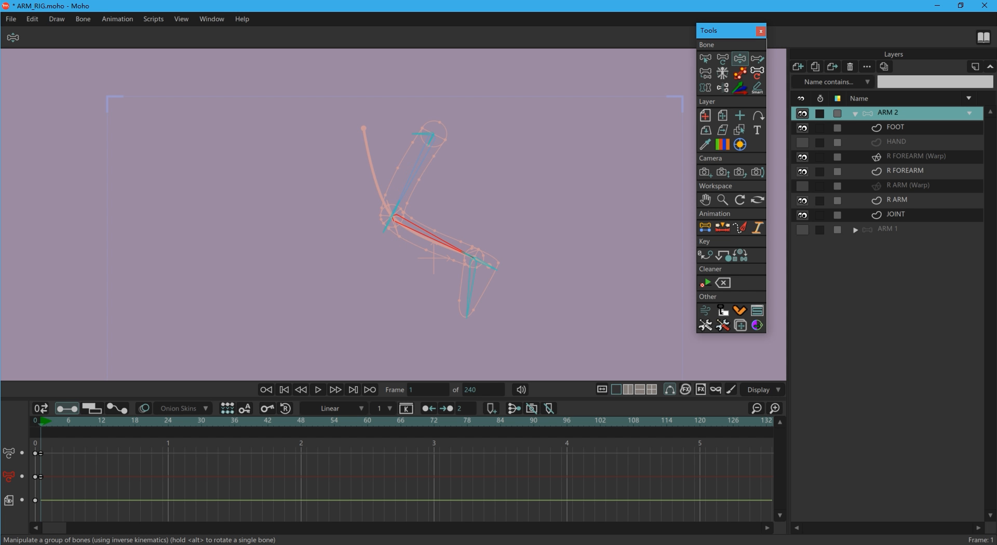
pyautogui.moveTo(474, 259)
pyautogui.mouseDown()
pyautogui.moveTo(469, 269)
pyautogui.moveTo(311, 222)
pyautogui.moveTo(299, 208)
pyautogui.moveTo(445, 285)
pyautogui.moveTo(457, 244)
pyautogui.moveTo(343, 283)
pyautogui.moveTo(291, 198)
pyautogui.moveTo(467, 270)
pyautogui.moveTo(471, 284)
pyautogui.moveTo(460, 288)
pyautogui.moveTo(311, 212)
pyautogui.moveTo(413, 301)
pyautogui.moveTo(472, 257)
pyautogui.mouseUp()
pyautogui.moveTo(363, 128); pyautogui.dragTo(425, 128)
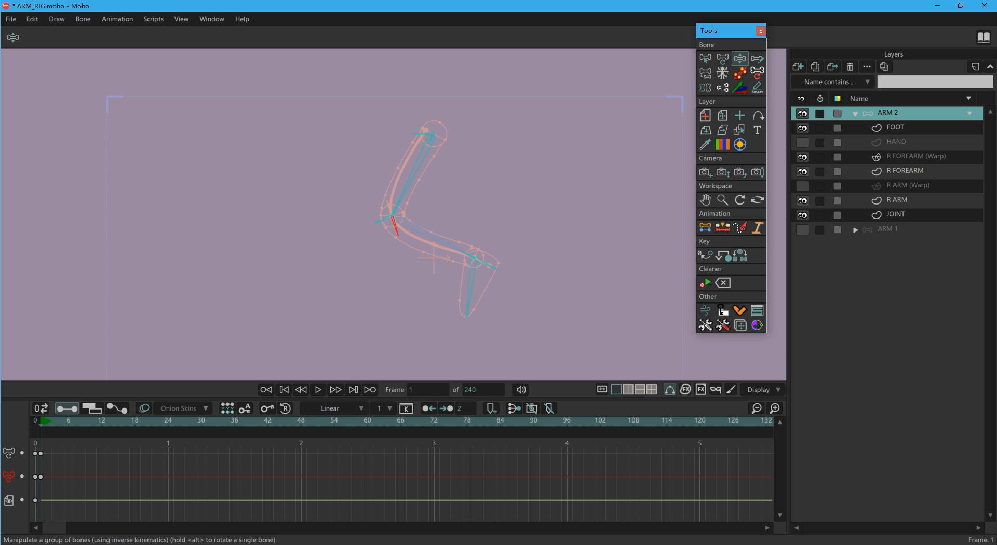
# - Examine the short knee bone's transform and return the leg to its filled display in a slightly bent pose
pyautogui.press('z')
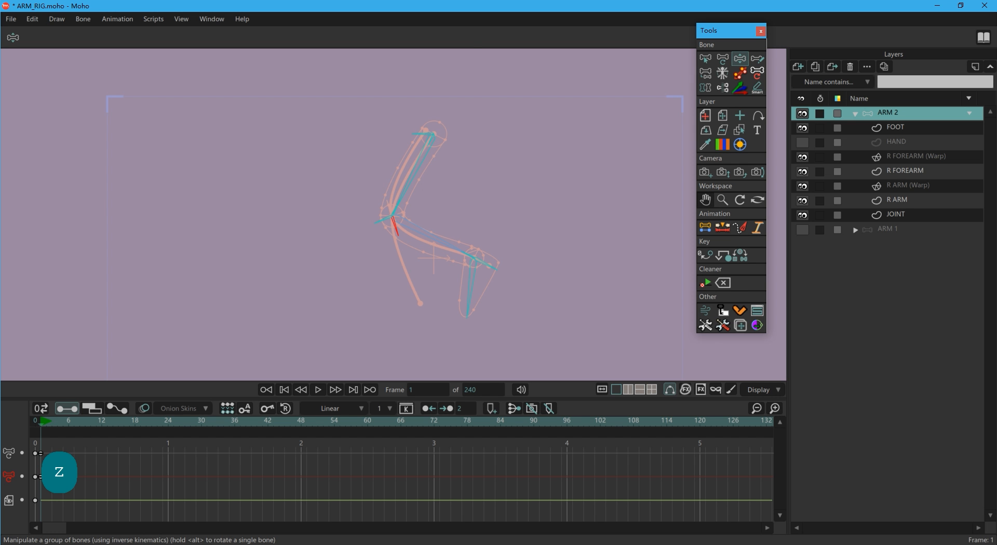
pyautogui.press('t')
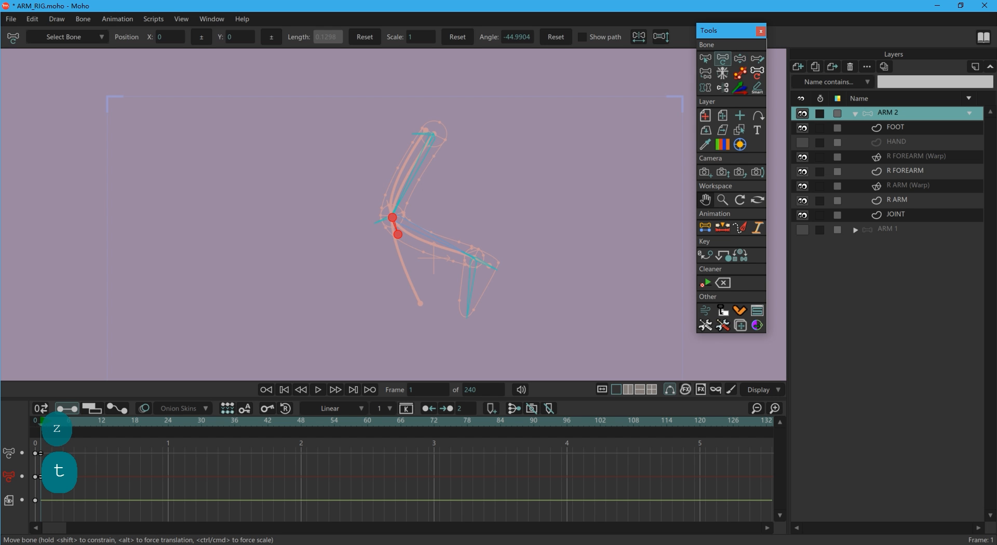
pyautogui.press('z')
pyautogui.moveTo(393, 208)
pyautogui.mouseDown()
pyautogui.moveTo(386, 201)
pyautogui.moveTo(393, 207)
pyautogui.mouseUp()
pyautogui.hotkey('ctrl', 'z')
pyautogui.scroll(-2, 384, 283)
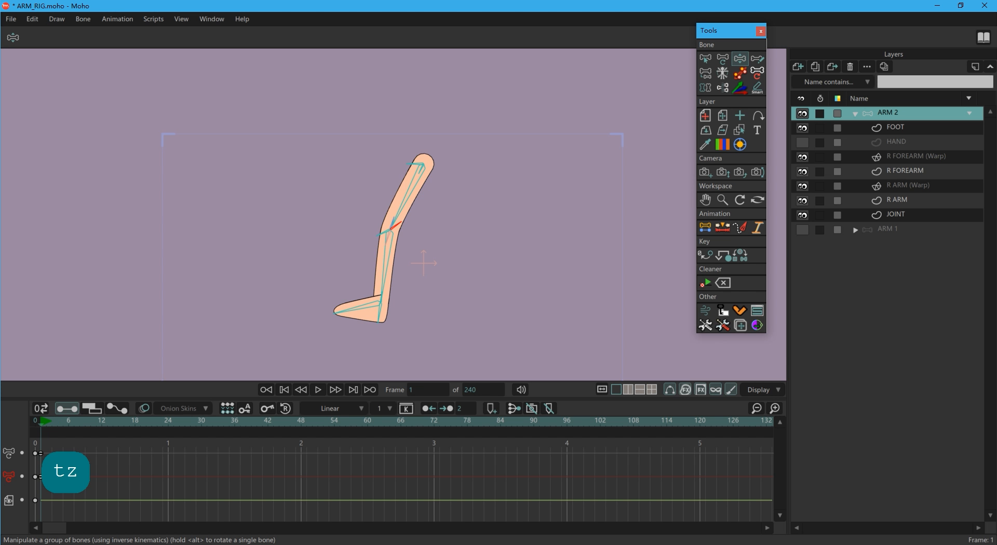
pyautogui.press('Escape')
pyautogui.scroll(-1, 404, 242)
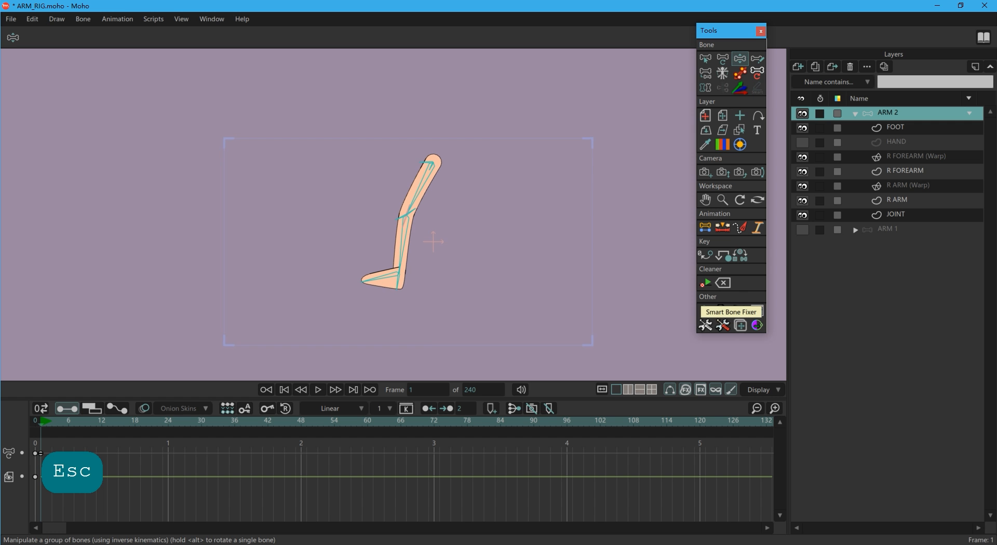